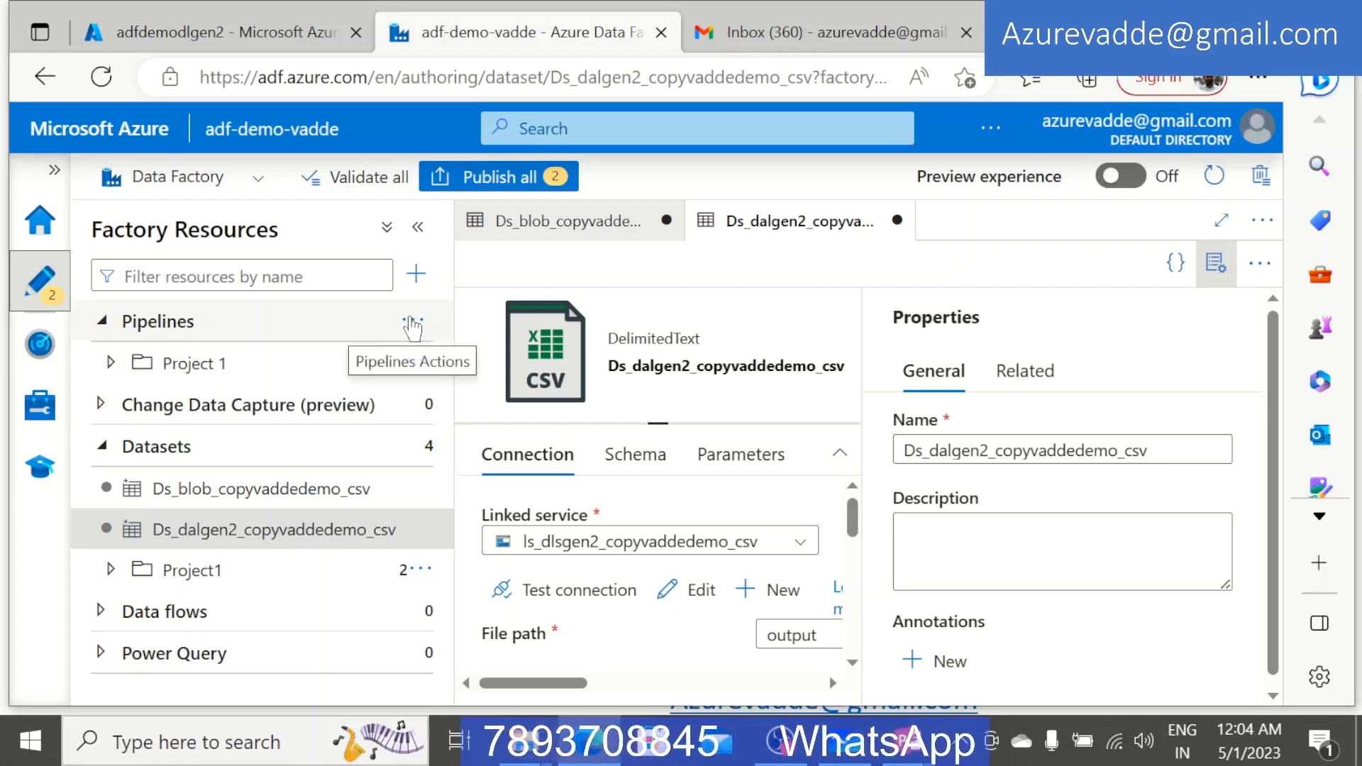
# Create a new pipeline, name it Pl_copydata_from_blob_to_dlgen2_vaddedemko, and close its properties.
pyautogui.click(409, 324)
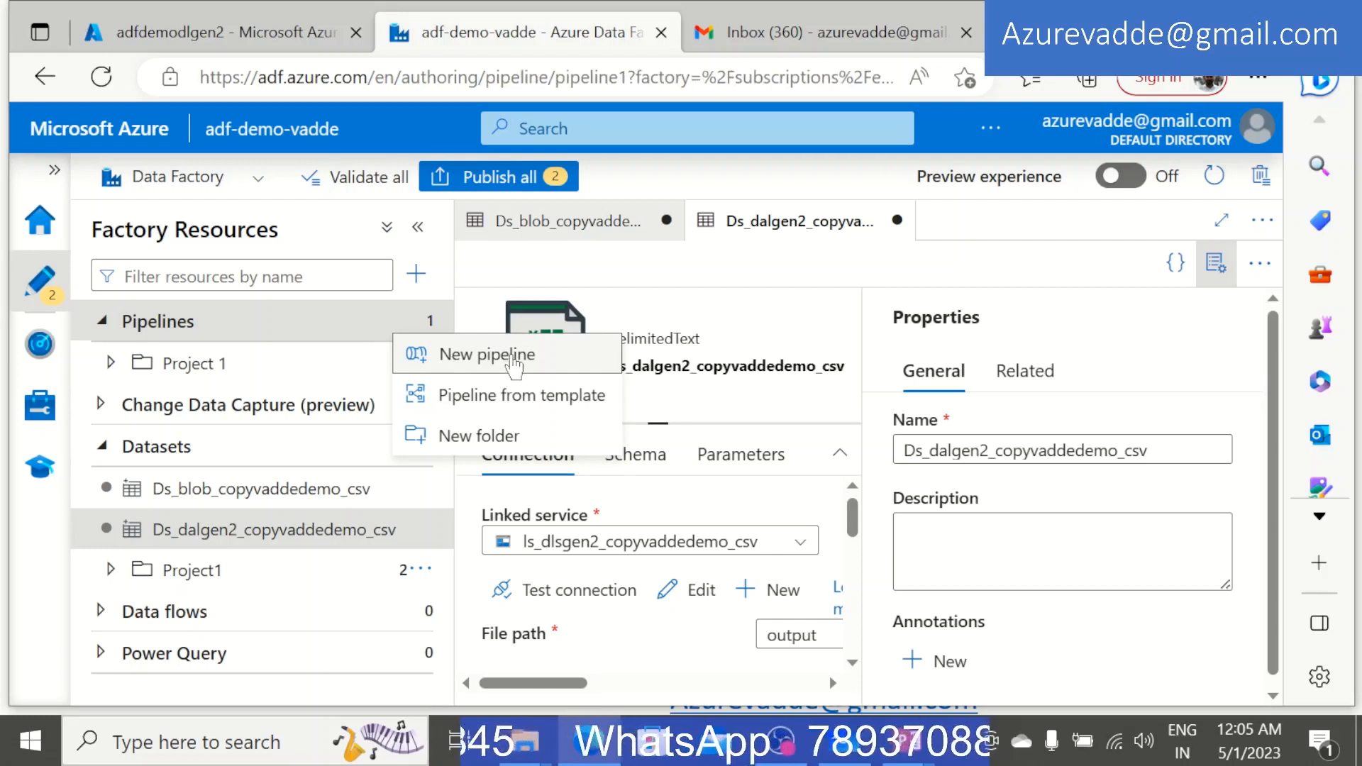
pyautogui.click(510, 359)
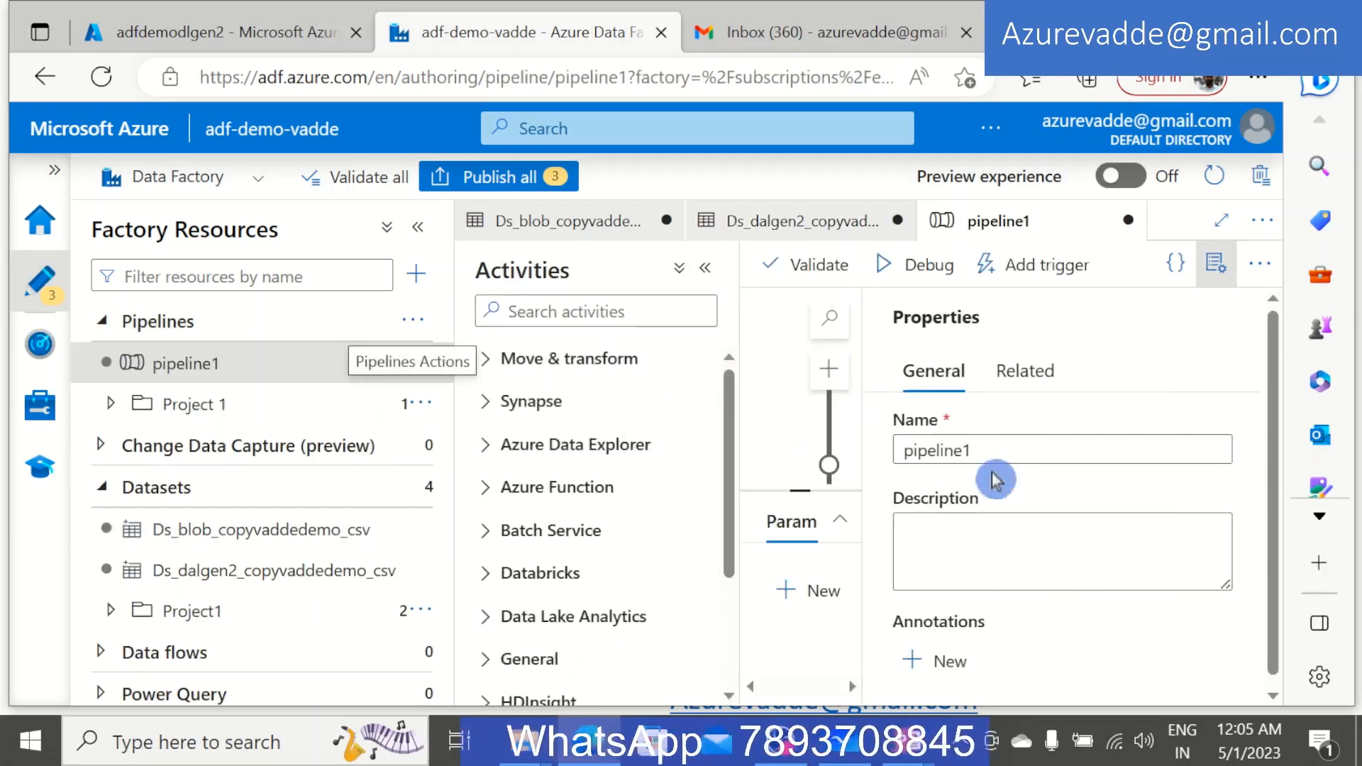
pyautogui.moveTo(998, 446); pyautogui.dragTo(838, 448)
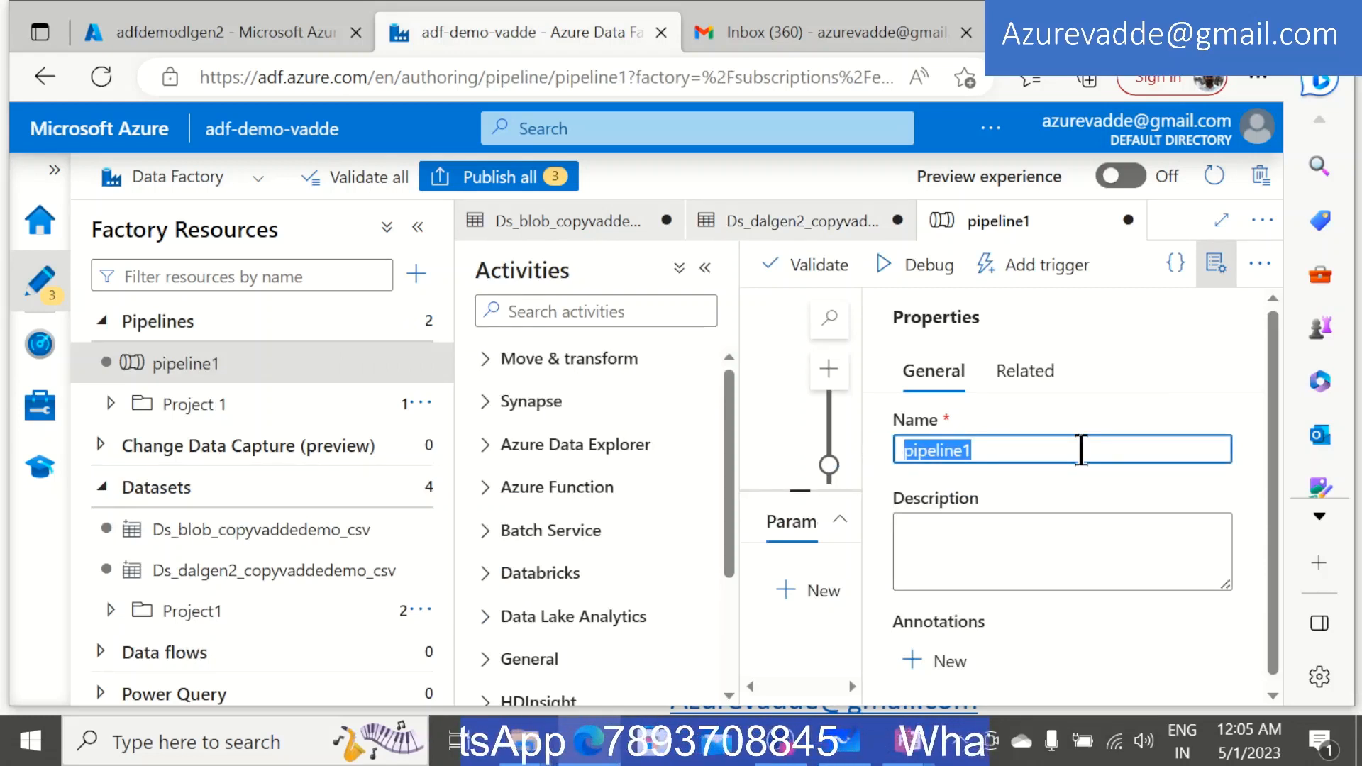
pyautogui.press('BackSpace')
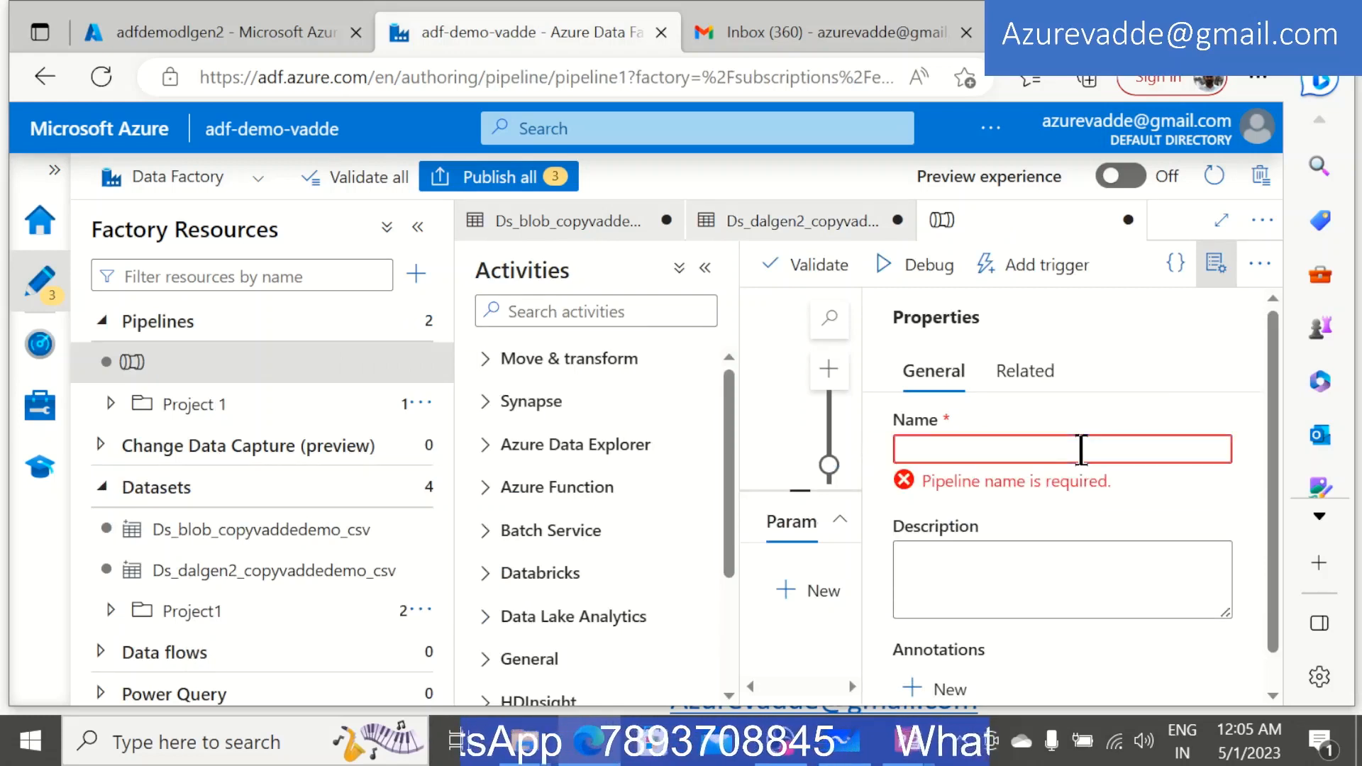
pyautogui.write('Pl')
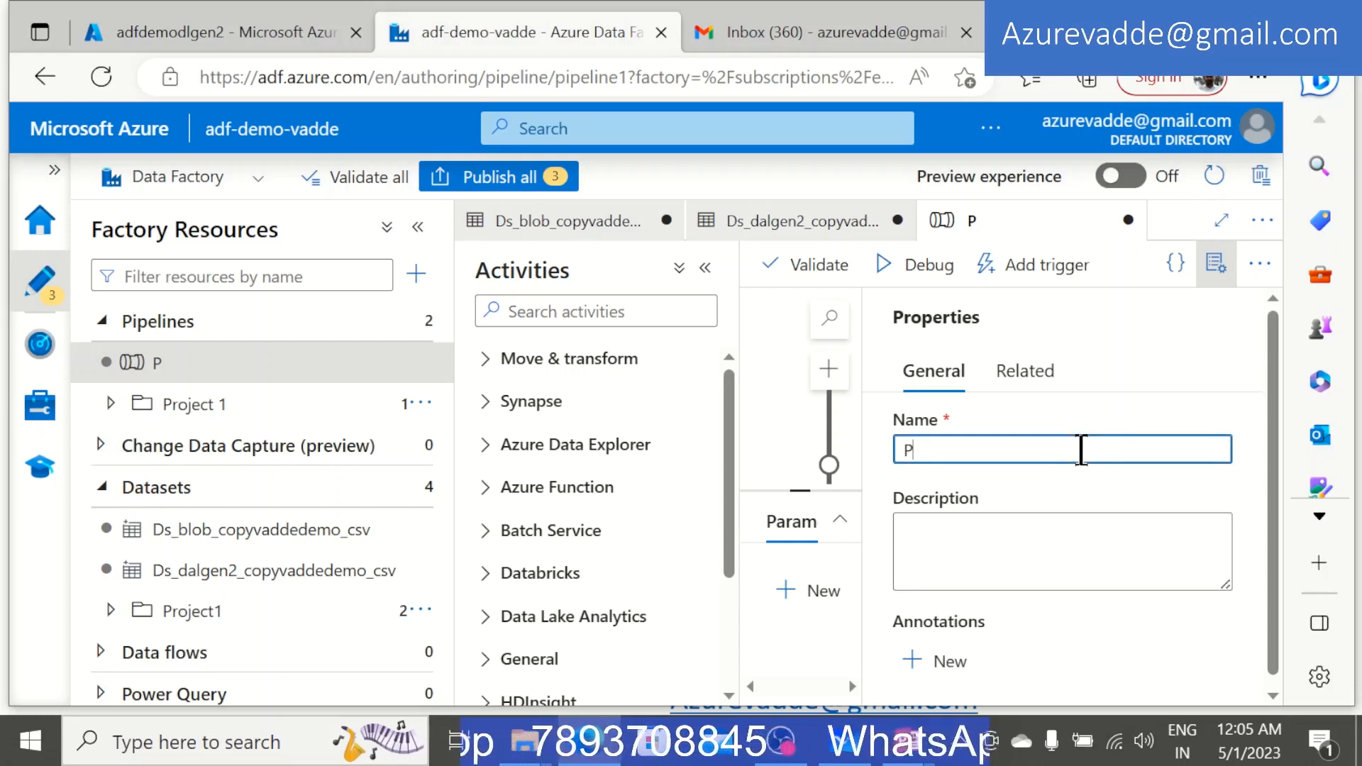
pyautogui.write('_co')
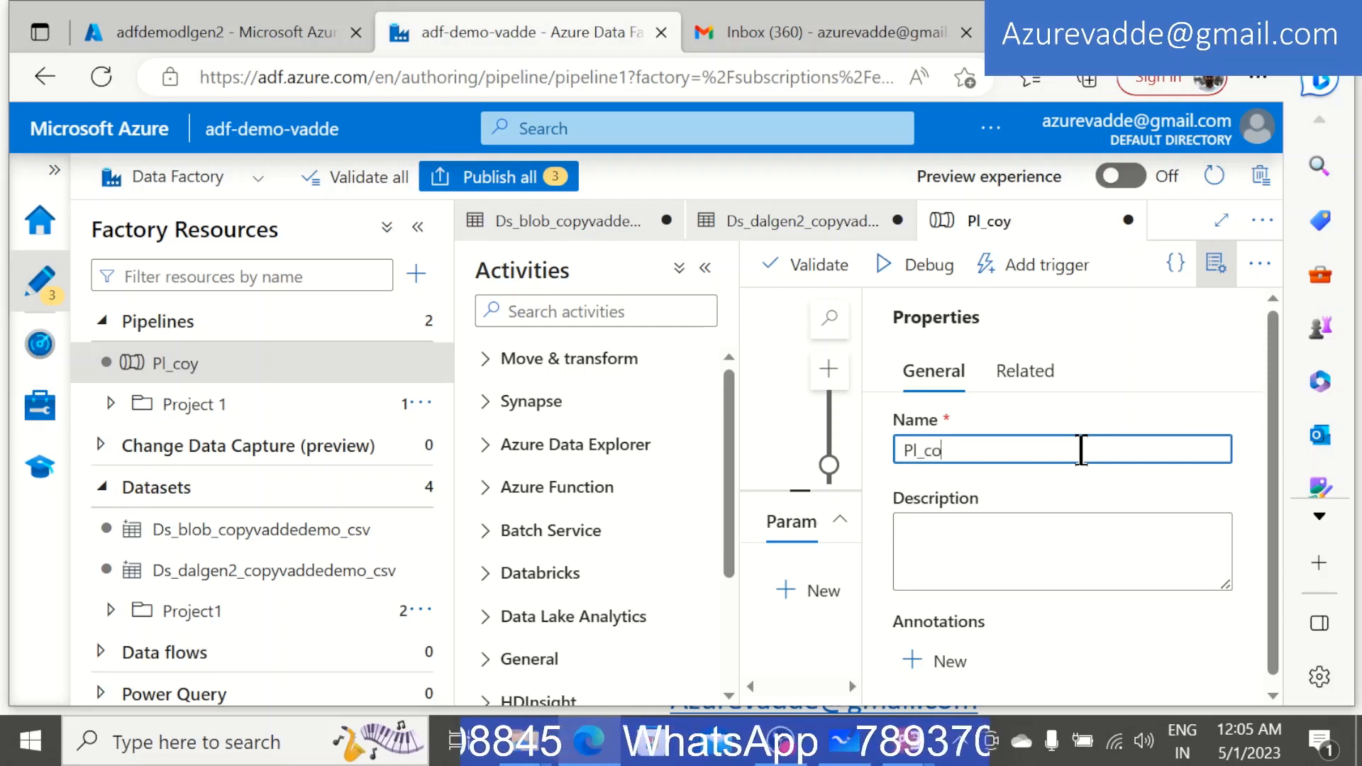
pyautogui.write('pydata')
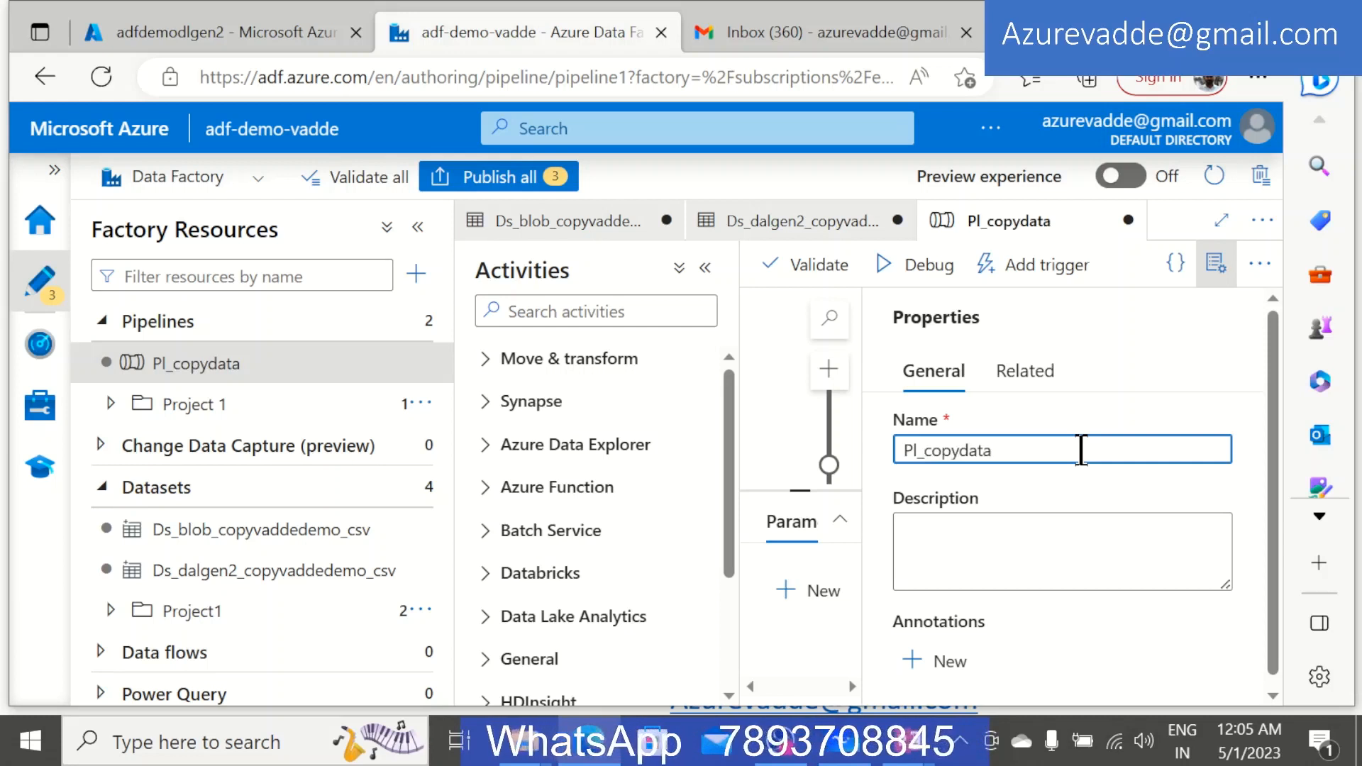
pyautogui.write('_from_blob_to_dl')
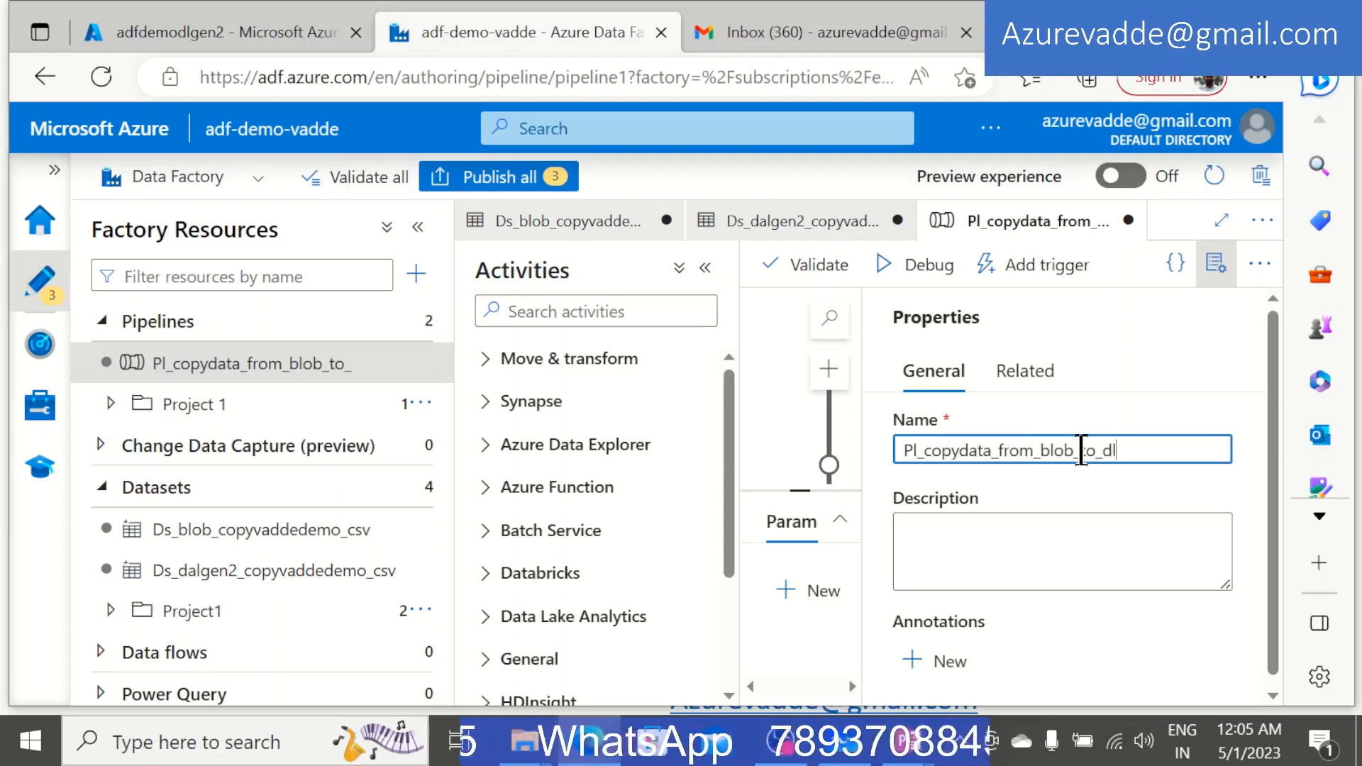
pyautogui.write('gen2')
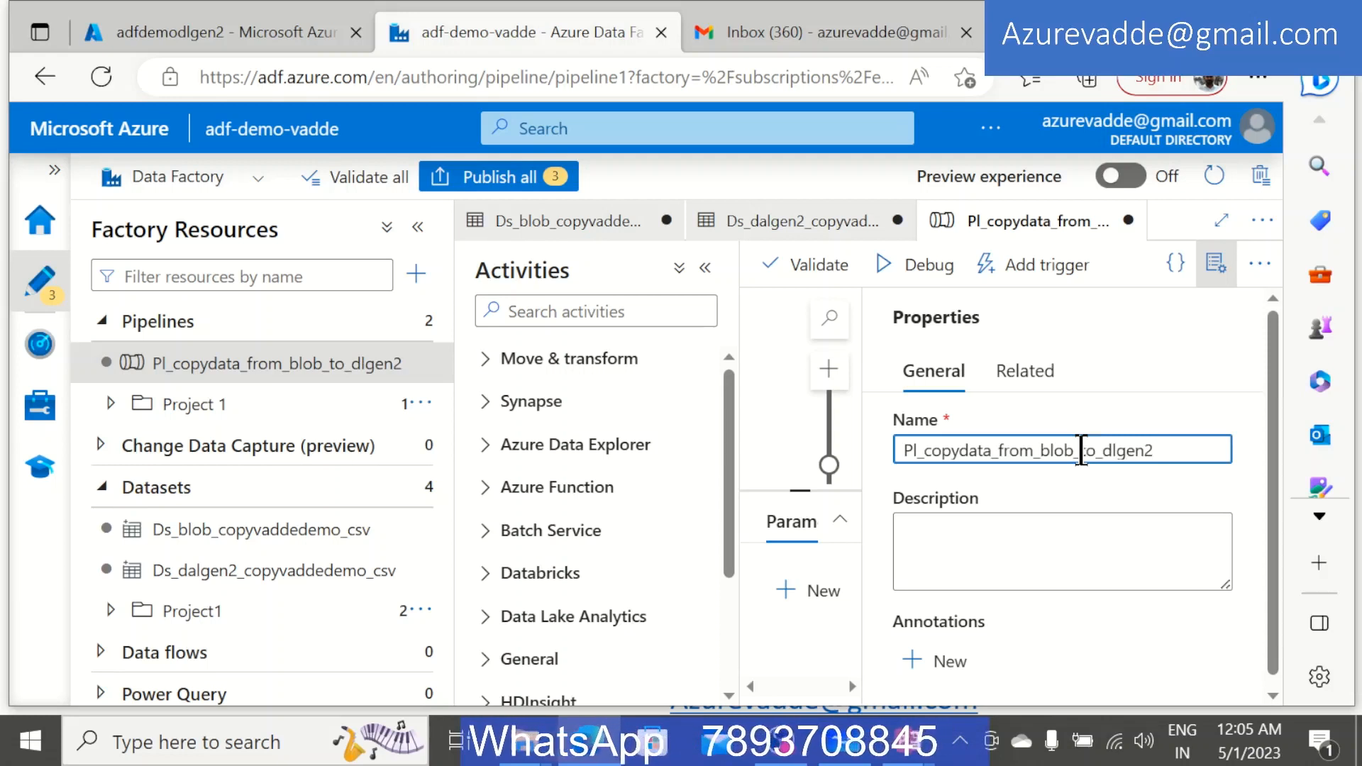
pyautogui.write('_vaddedemo')
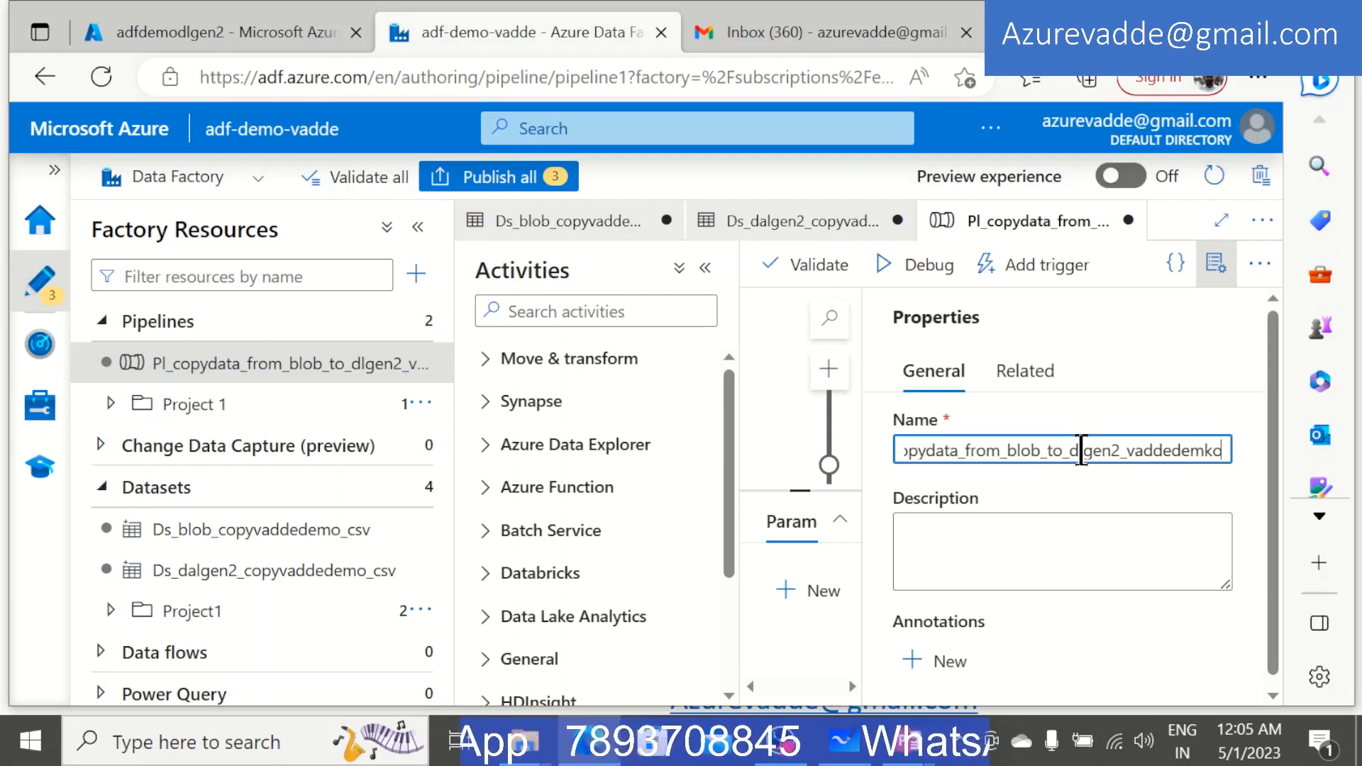
pyautogui.scroll(-1, 1089, 539)
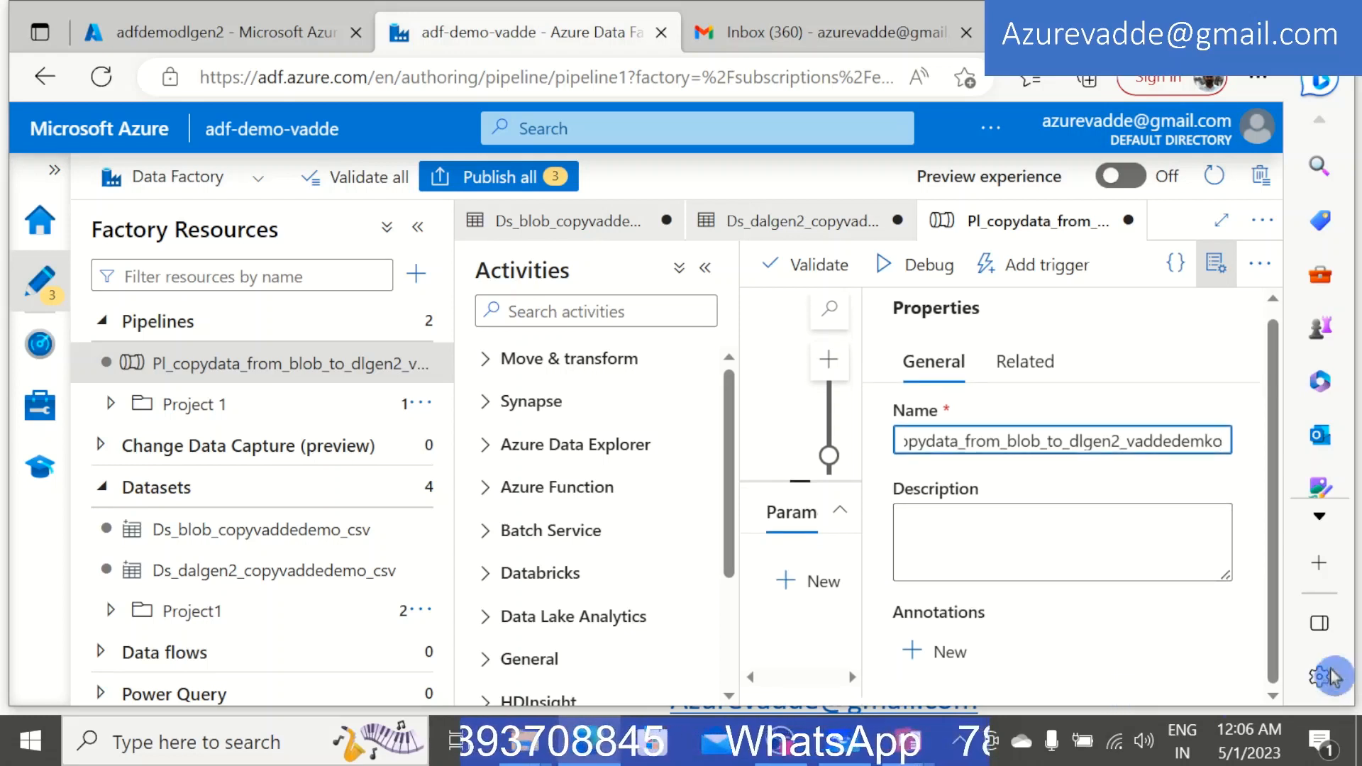
pyautogui.moveTo(1274, 620); pyautogui.dragTo(1278, 666)
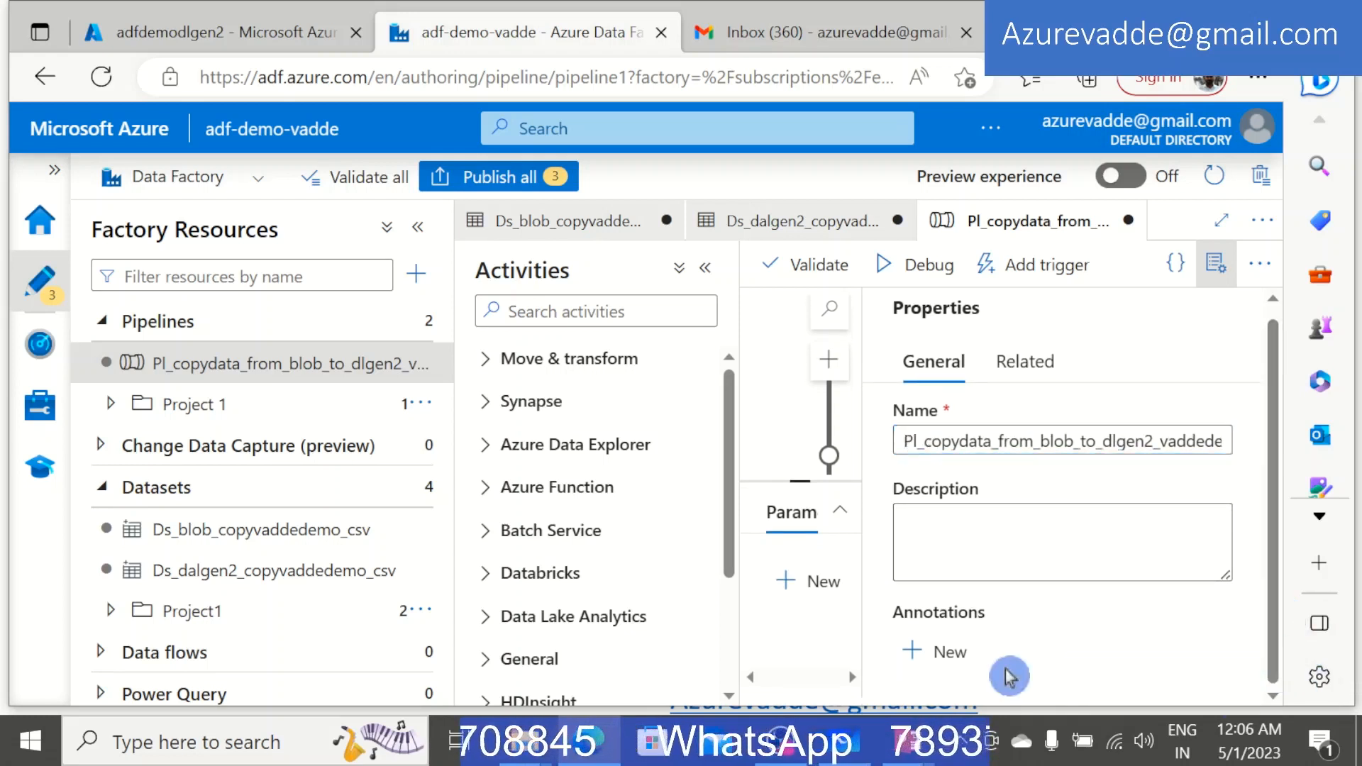
pyautogui.click(1225, 271)
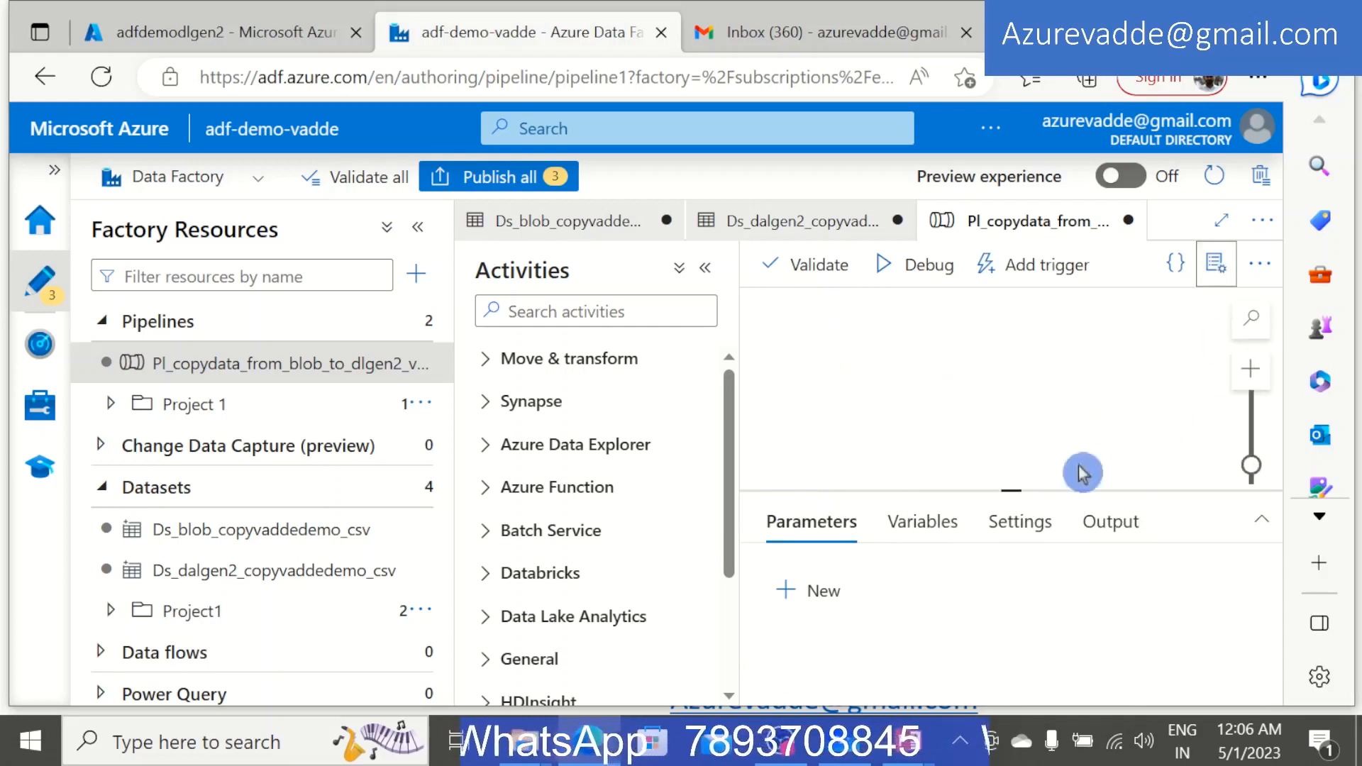
# Switch to Microsoft Whiteboard and mark the pipeline label and the copy activity arrow with the yellow highlighter.
pyautogui.click(617, 307)
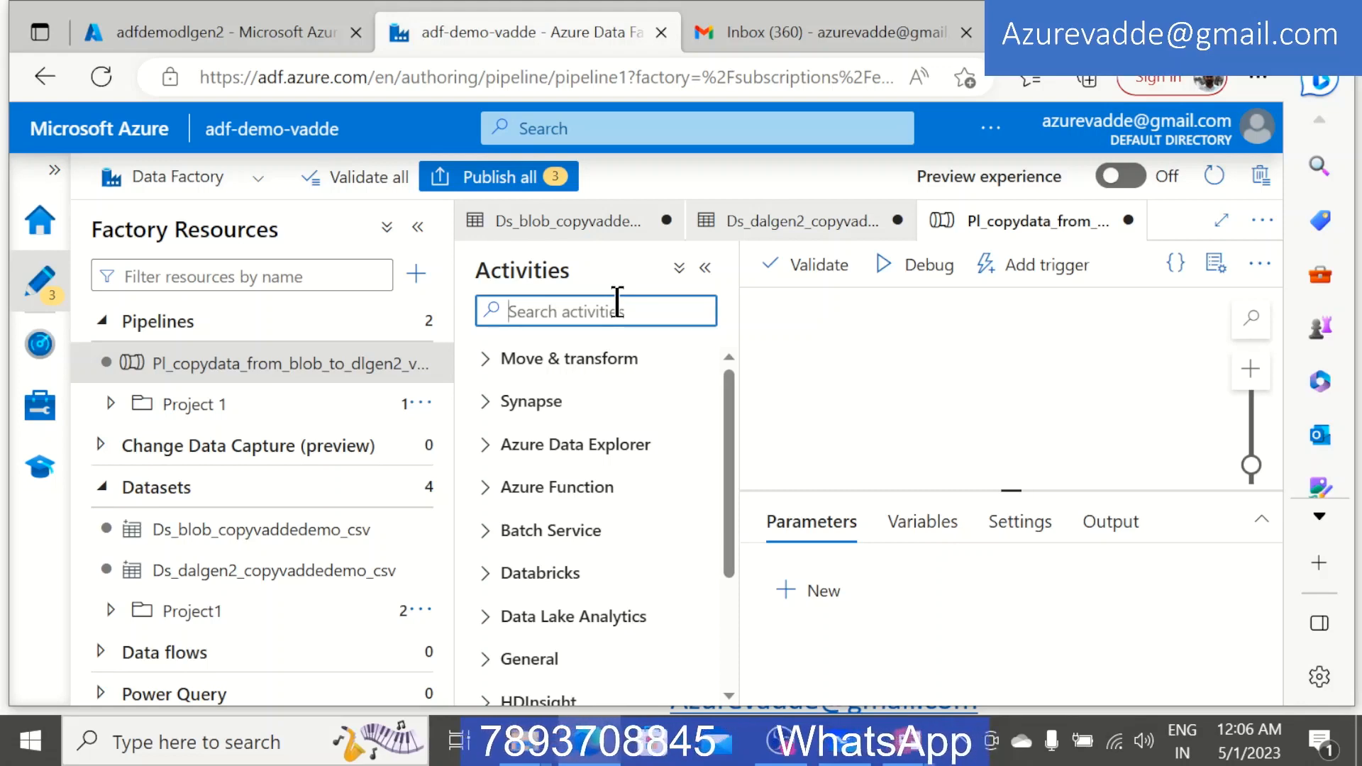
pyautogui.hotkey('alt', 'Tab')
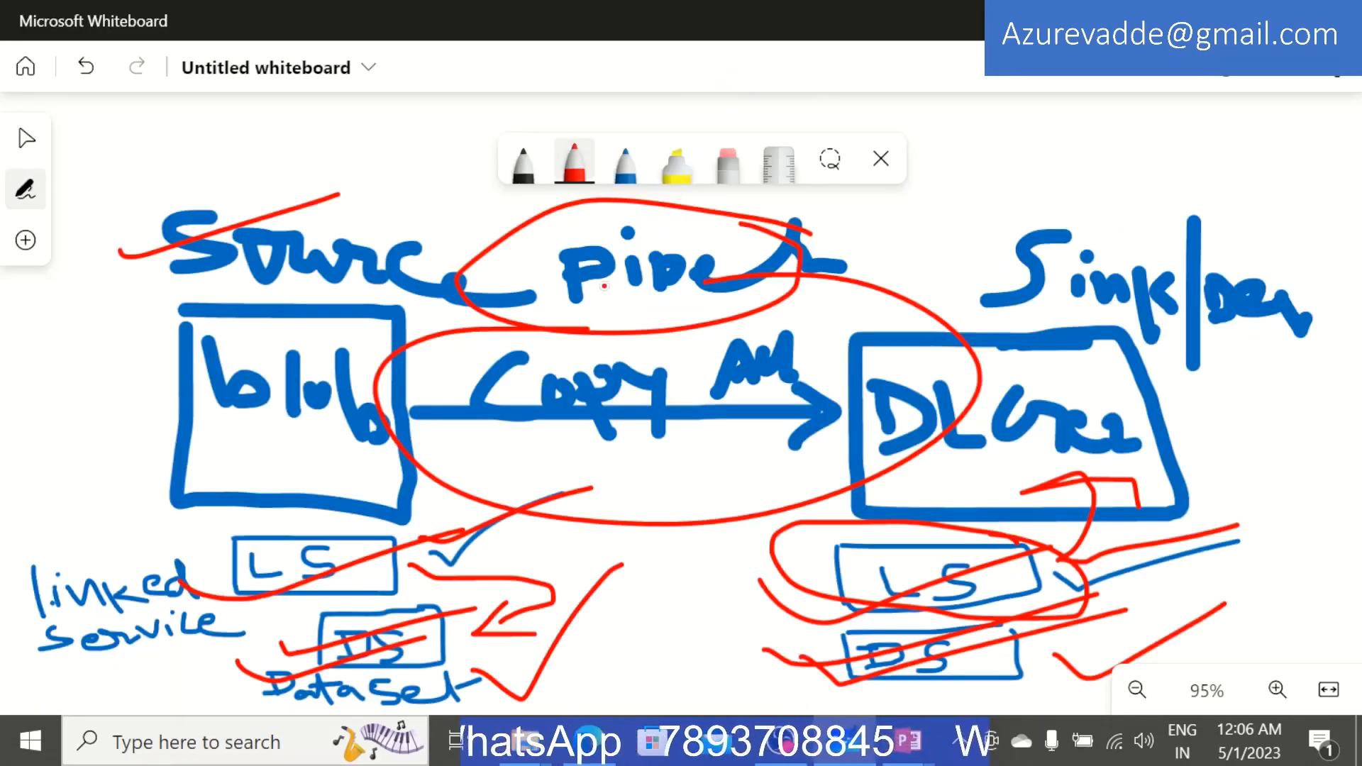
pyautogui.click(676, 163)
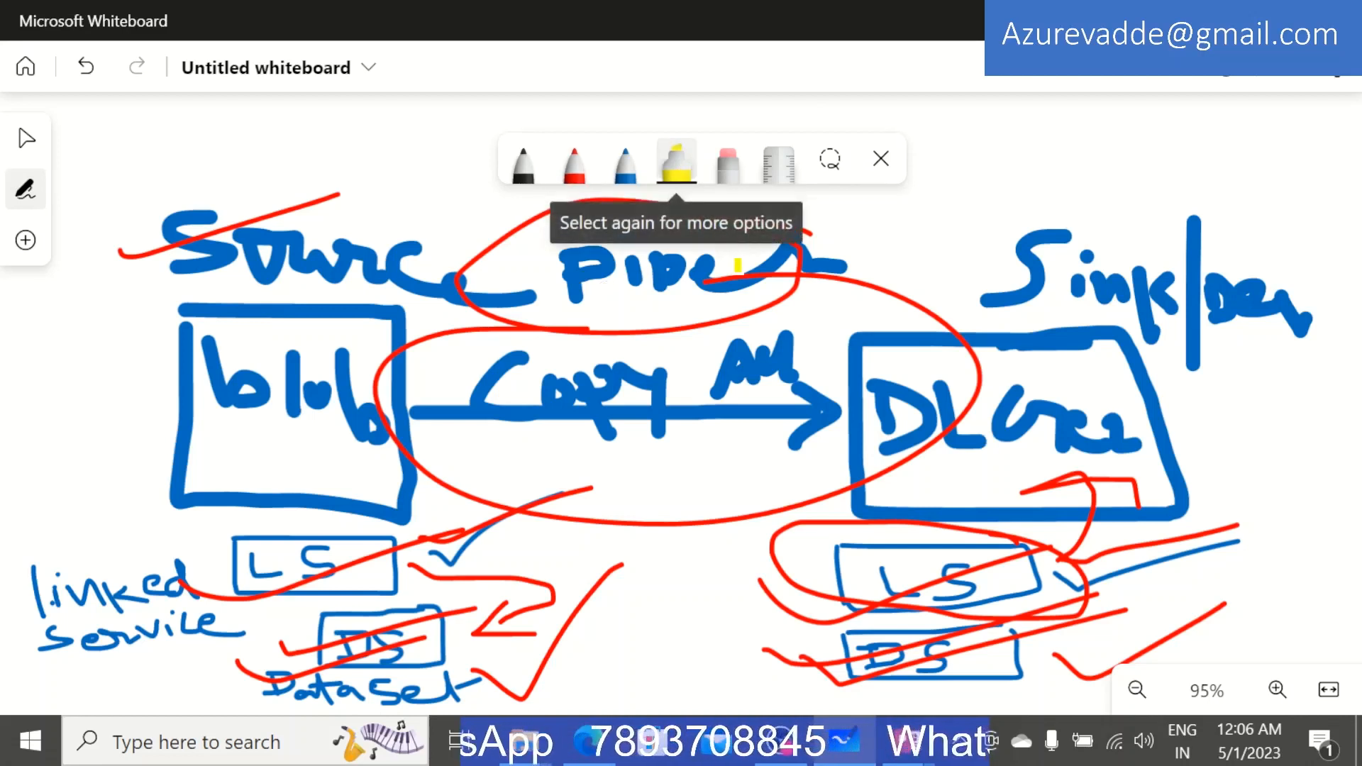
pyautogui.moveTo(742, 254)
pyautogui.mouseDown()
pyautogui.moveTo(759, 281)
pyautogui.moveTo(928, 199)
pyautogui.mouseUp()
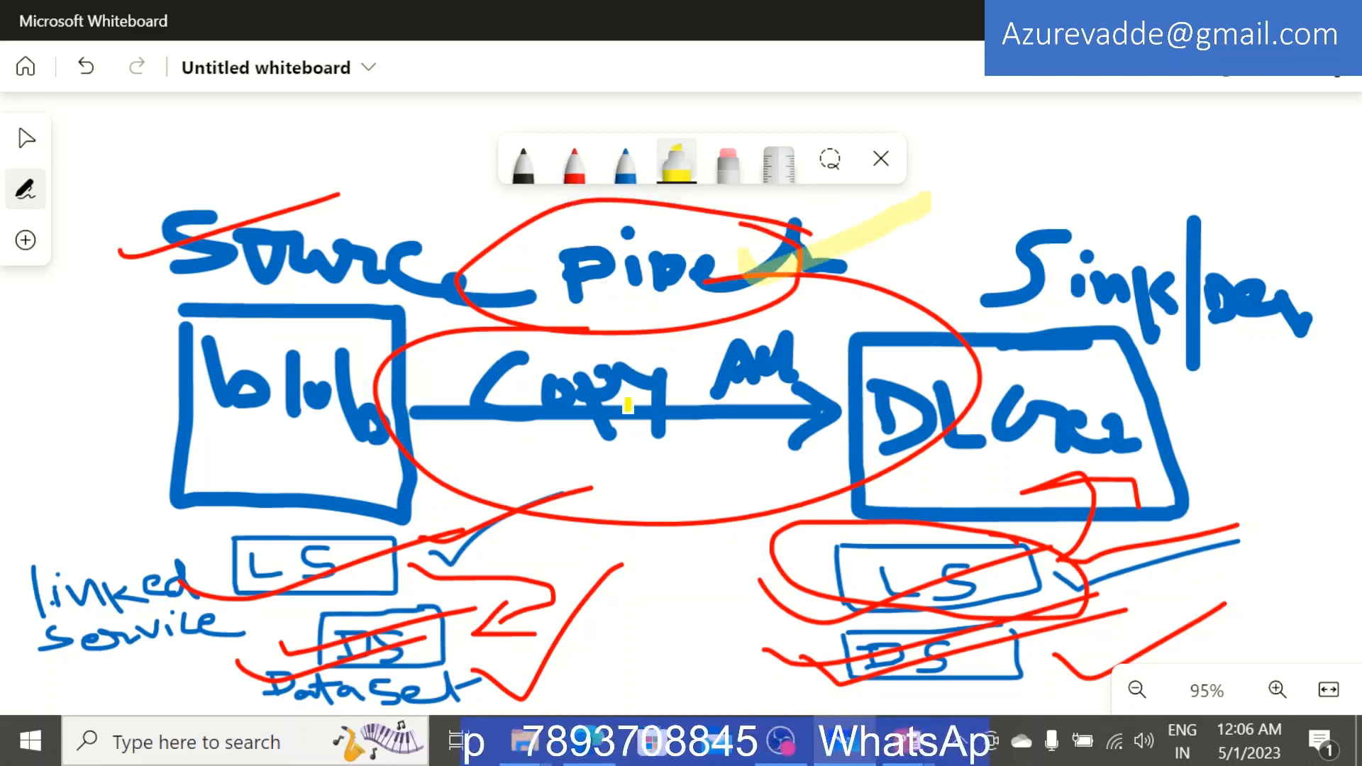
pyautogui.moveTo(825, 328)
pyautogui.mouseDown()
pyautogui.moveTo(483, 312)
pyautogui.moveTo(396, 434)
pyautogui.moveTo(755, 444)
pyautogui.moveTo(839, 330)
pyautogui.moveTo(811, 318)
pyautogui.mouseUp()
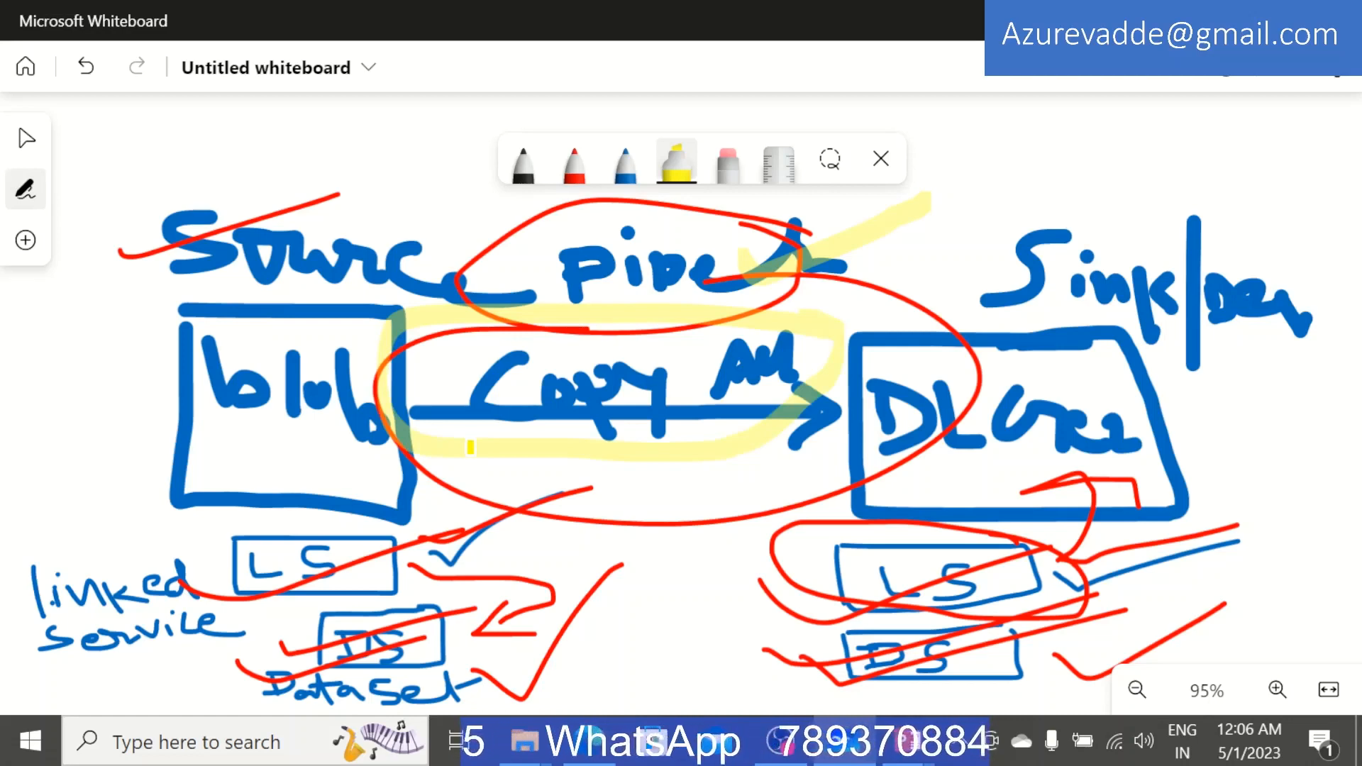
# Switch back to Azure Data Factory in the browser and look over the new pipeline among the factory resources.
pyautogui.hotkey('alt', 'Tab')
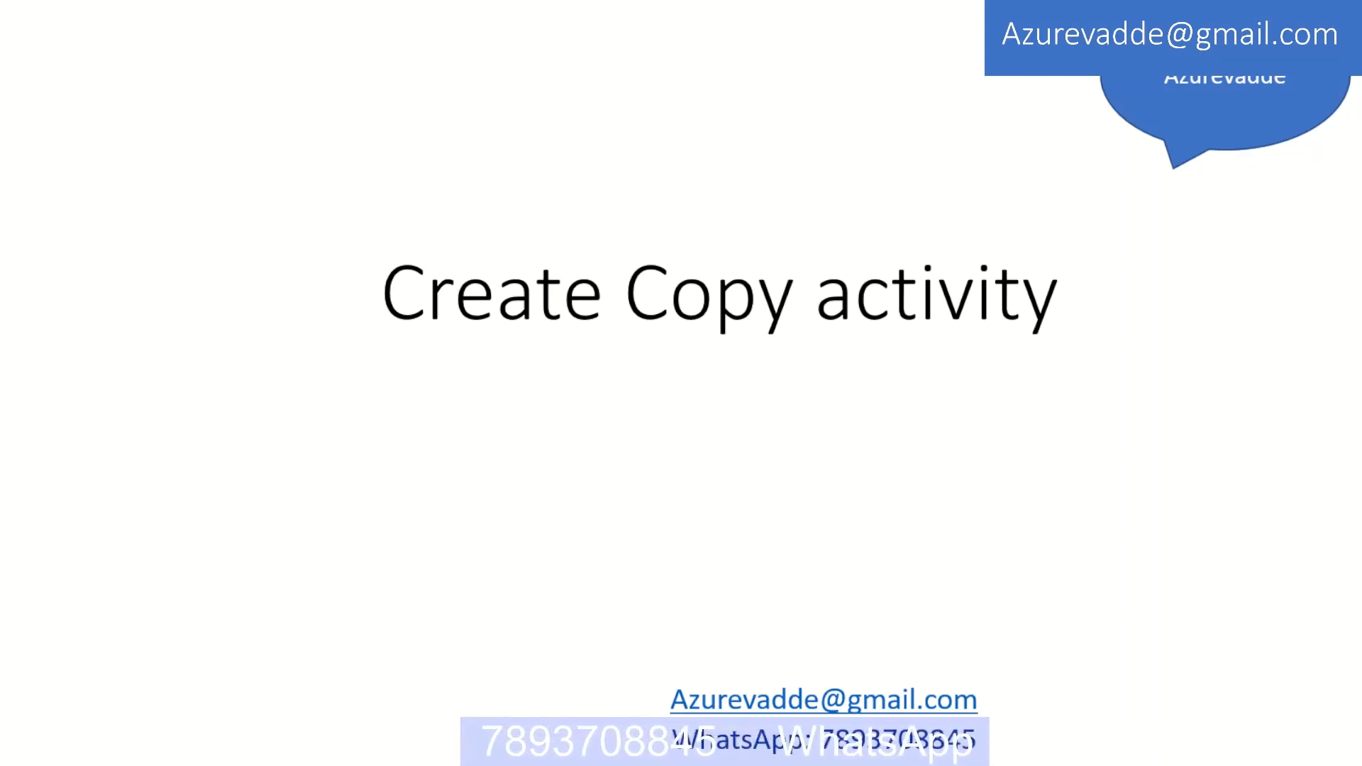
pyautogui.hotkey('alt', 'Tab')
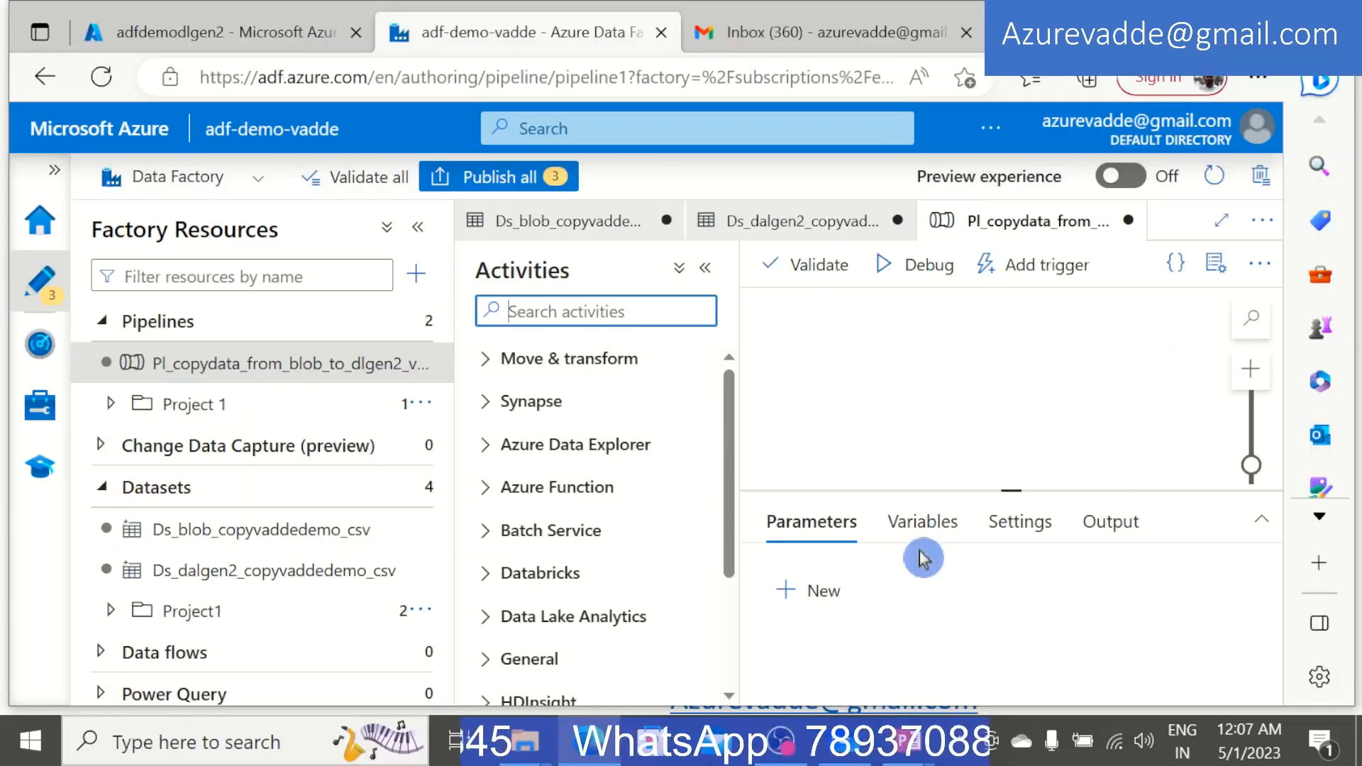
pyautogui.click(795, 458)
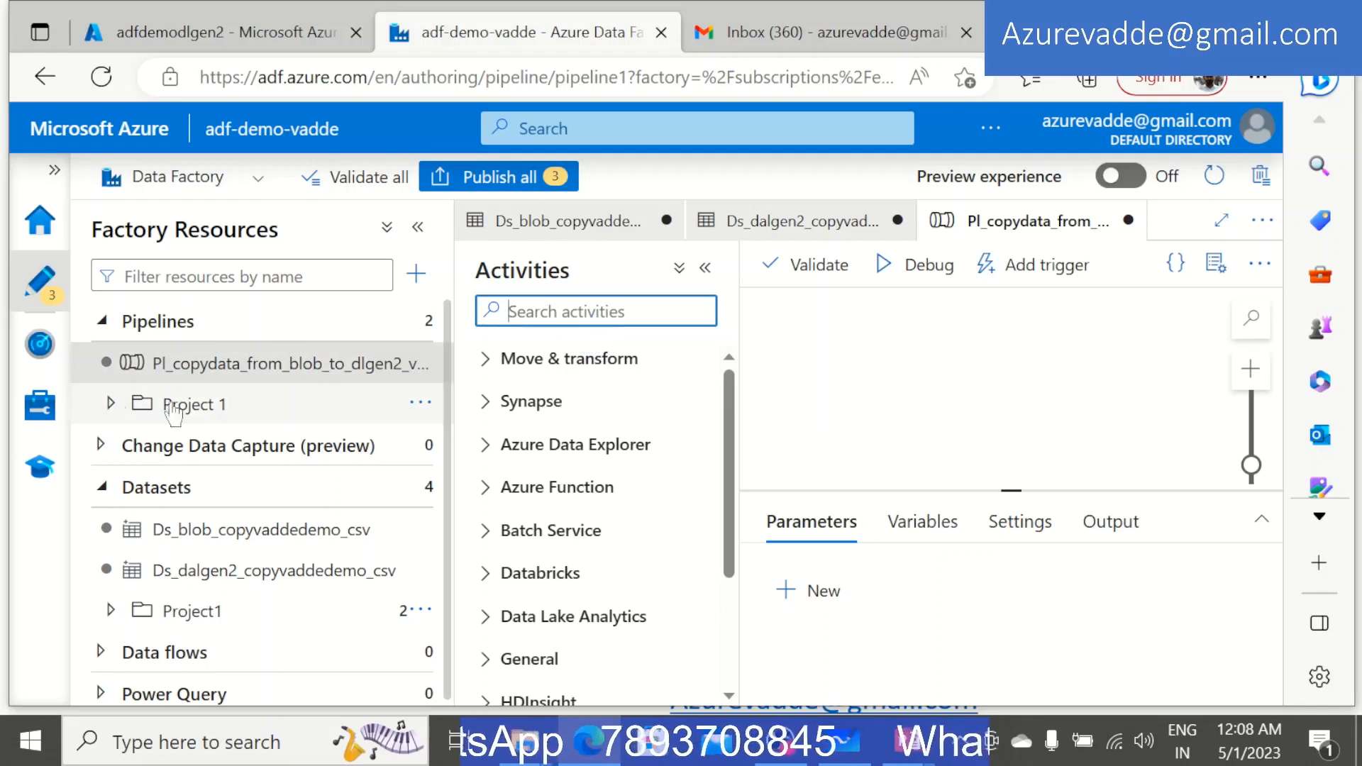
pyautogui.click(43, 286)
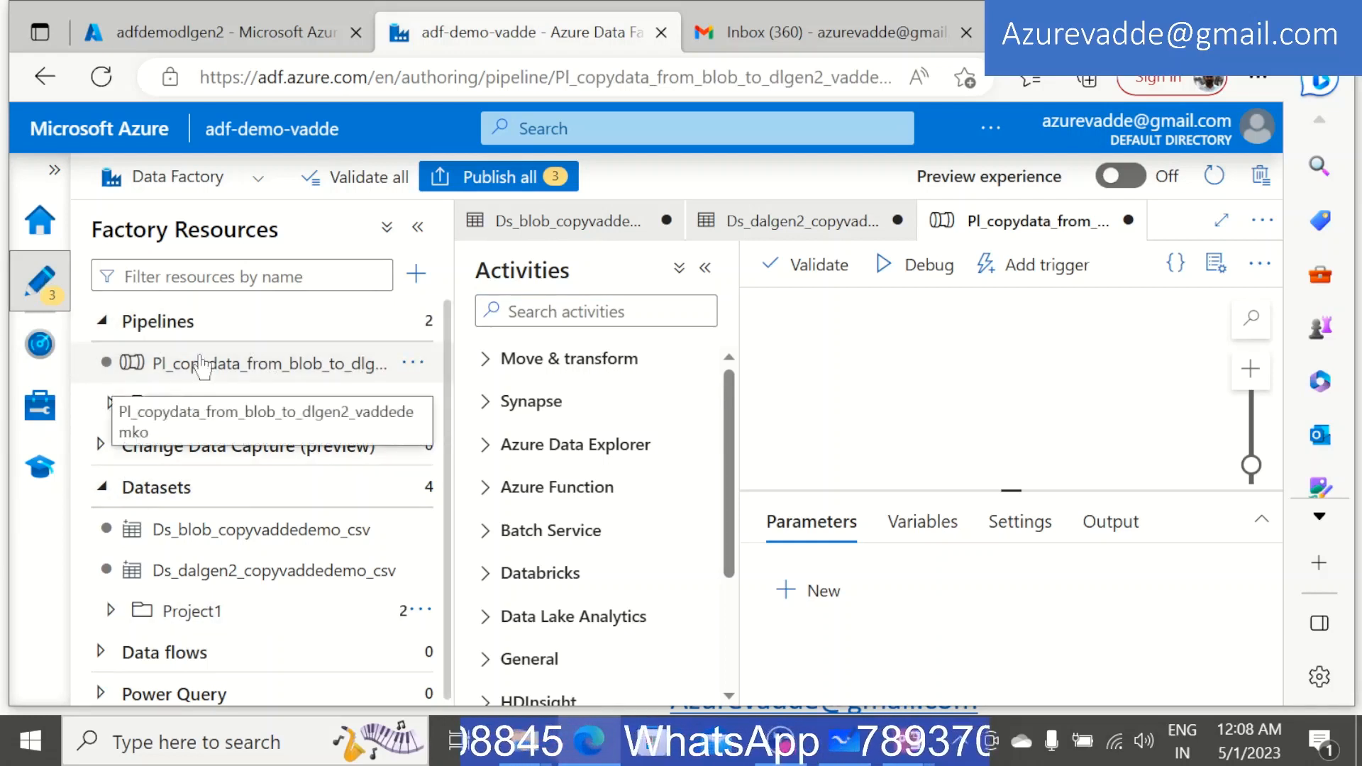
pyautogui.click(157, 321)
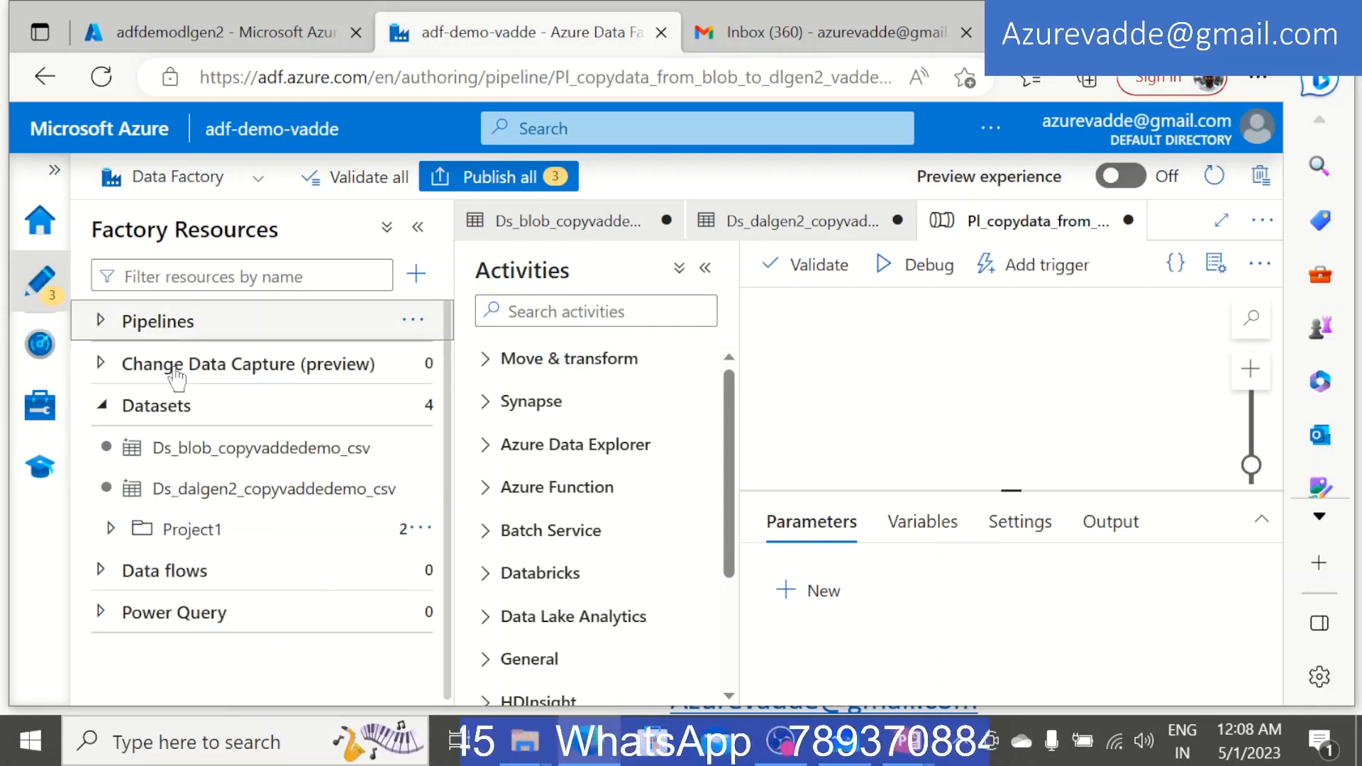
pyautogui.click(175, 365)
pyautogui.click(159, 338)
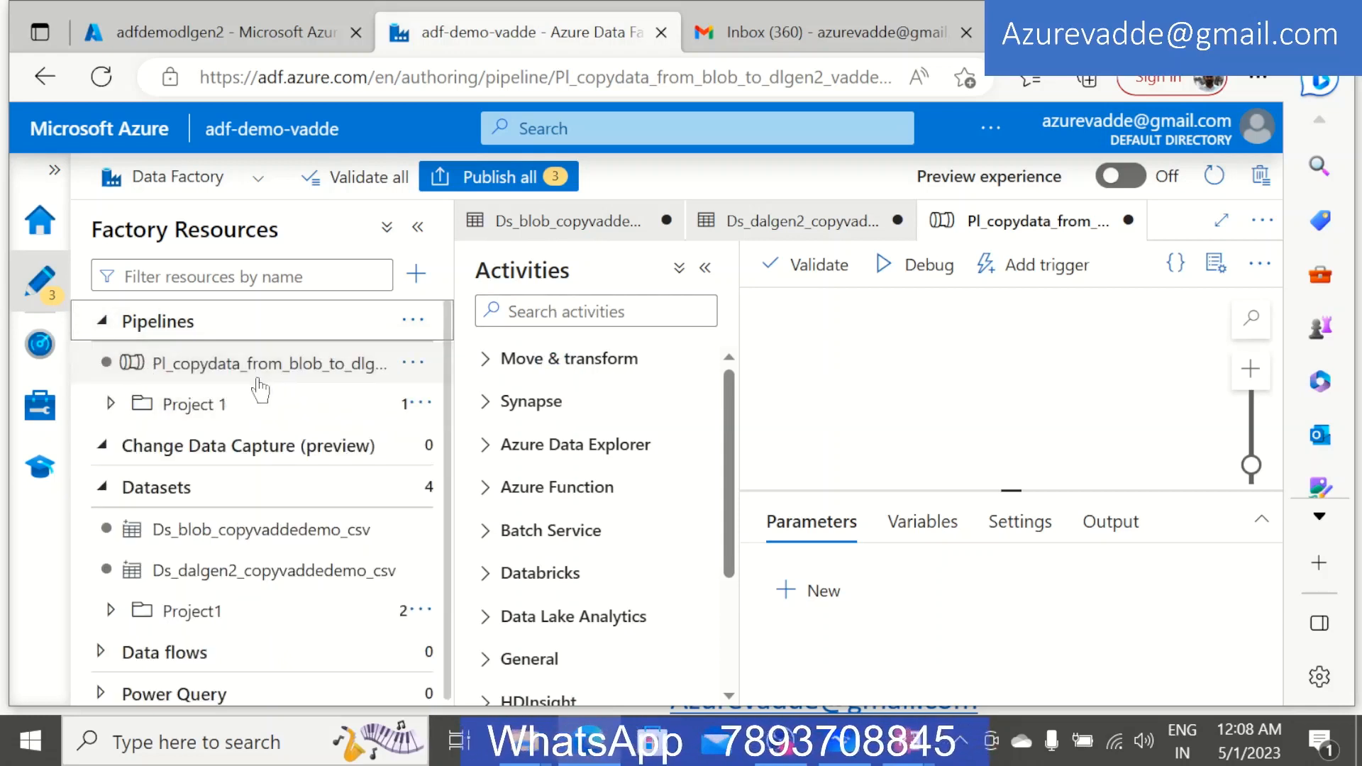
# Filter the pipeline activities by "copy d".
pyautogui.click(578, 312)
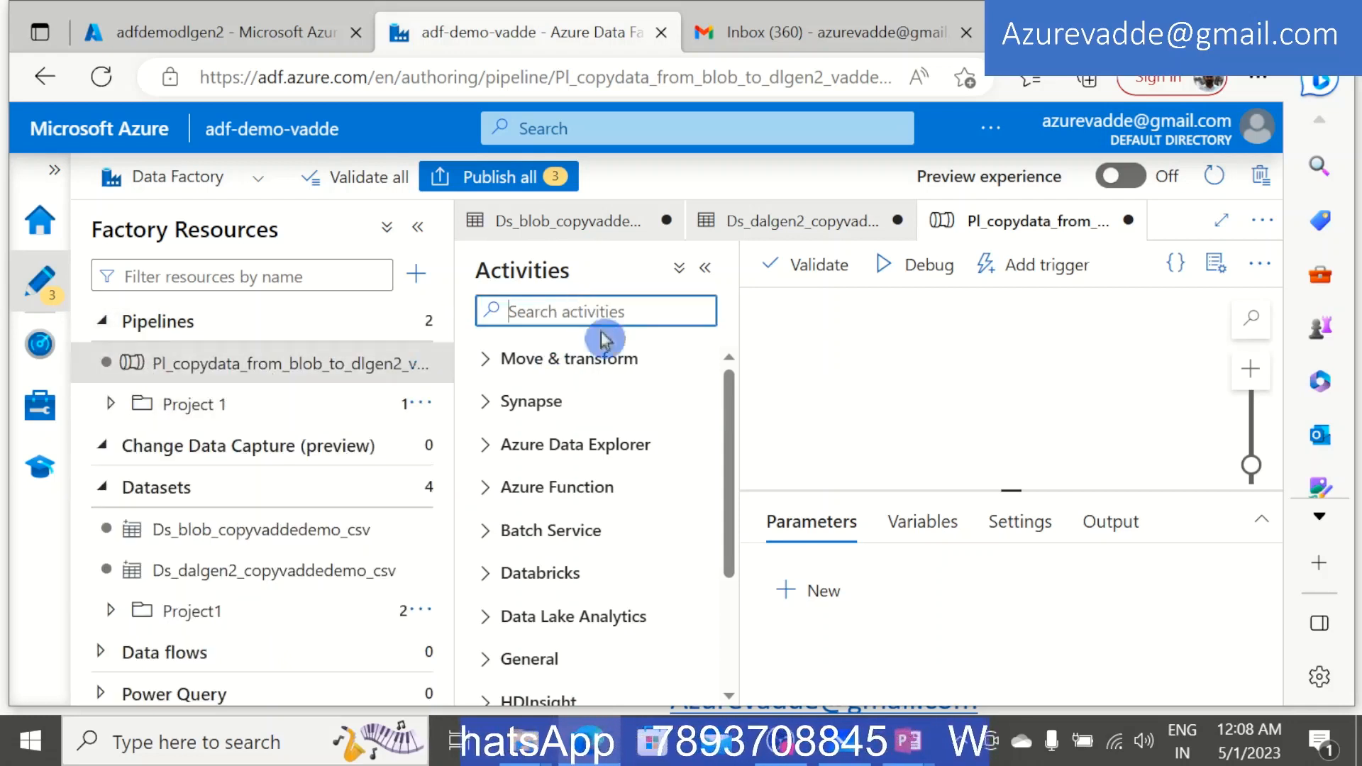
pyautogui.moveTo(730, 395); pyautogui.dragTo(721, 368)
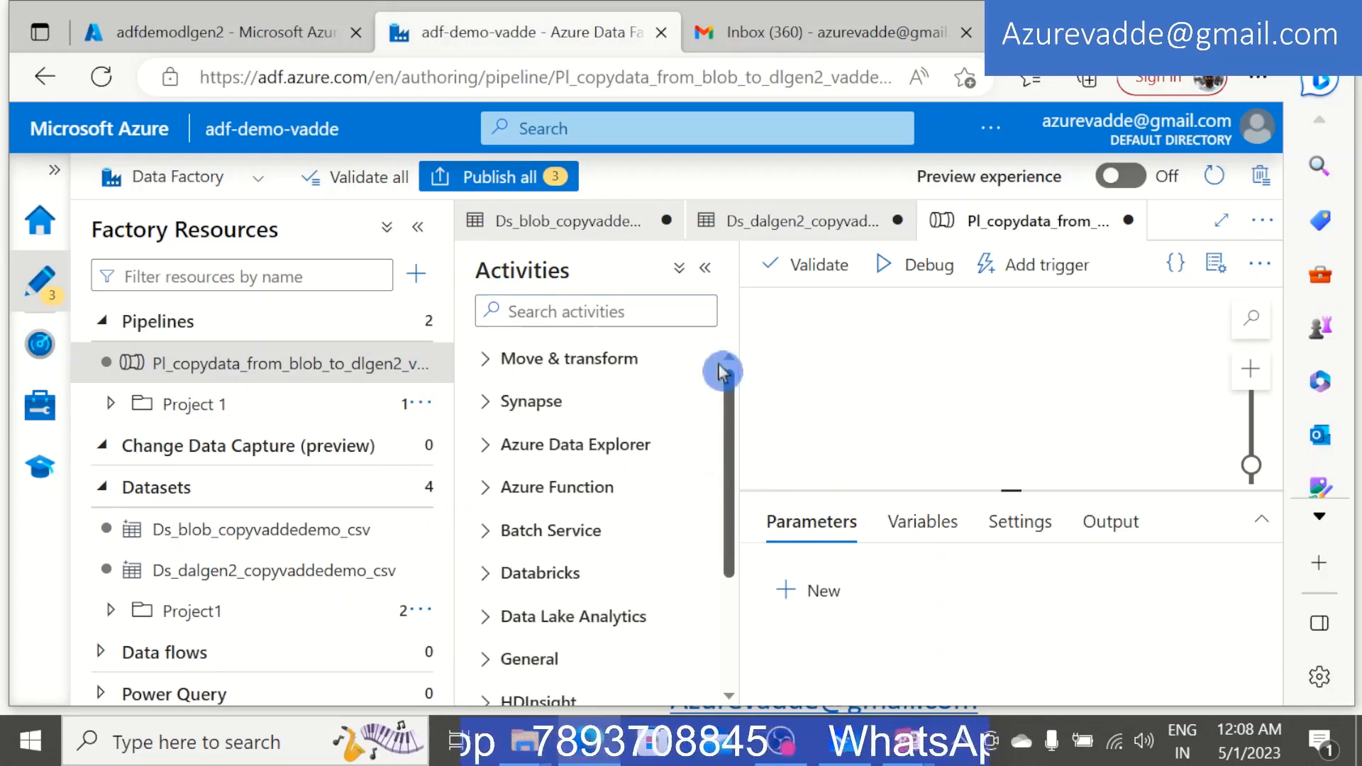
pyautogui.click(539, 312)
pyautogui.write('coy')
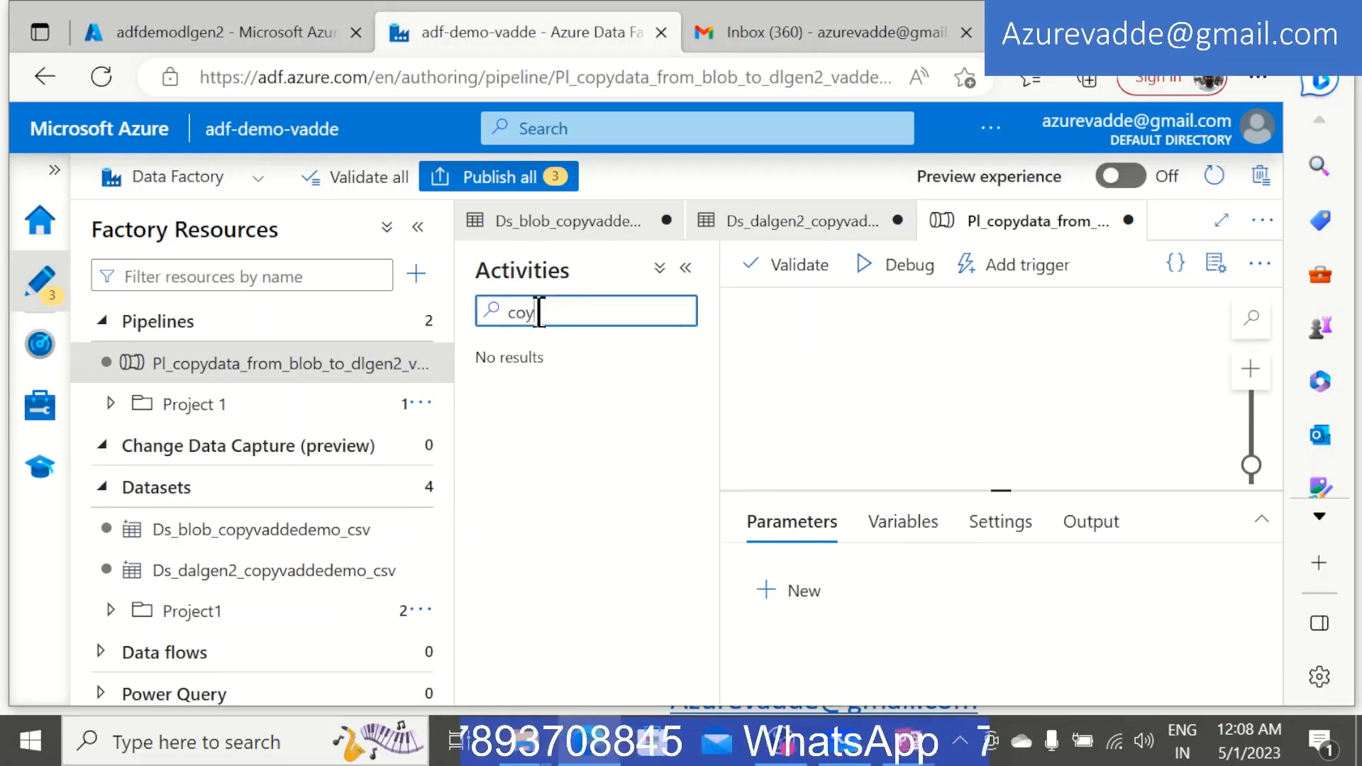
pyautogui.press('BackSpace')
pyautogui.write('p')
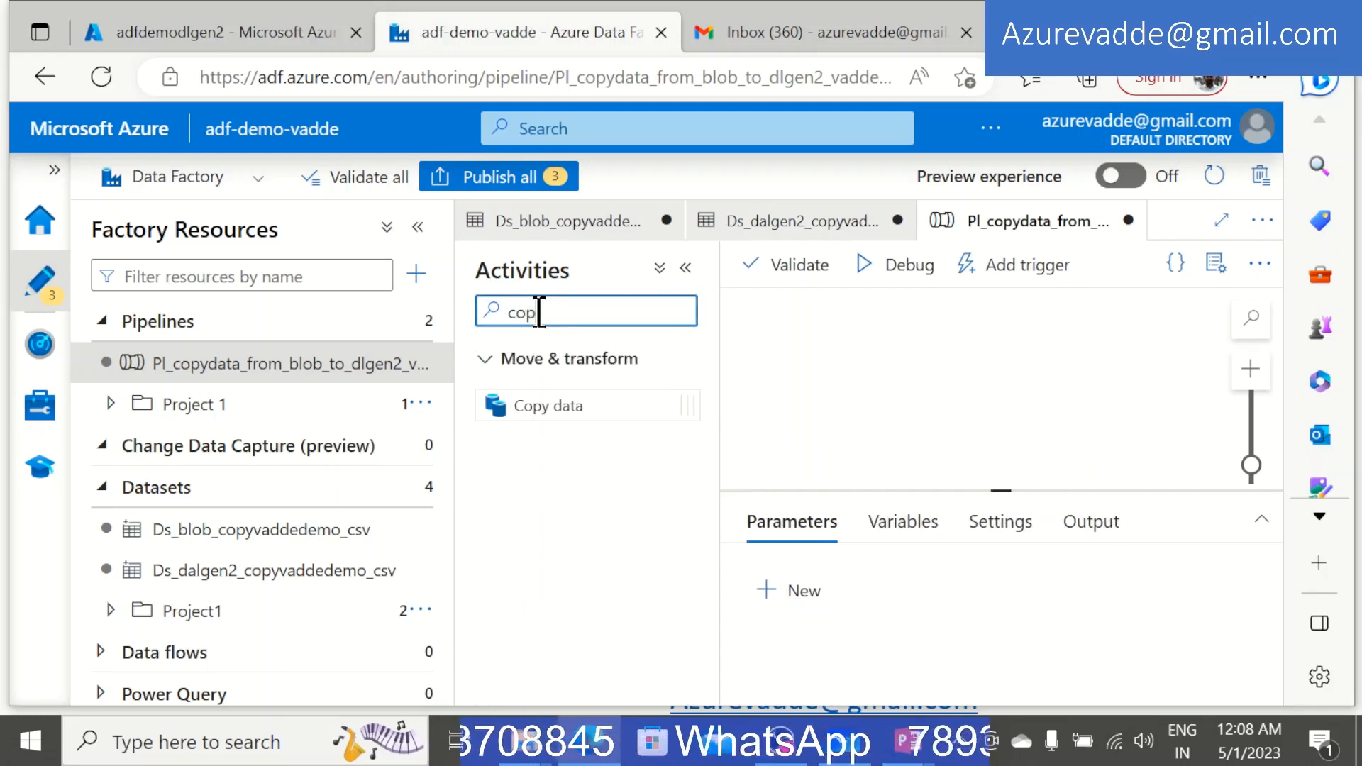
pyautogui.write('y d')
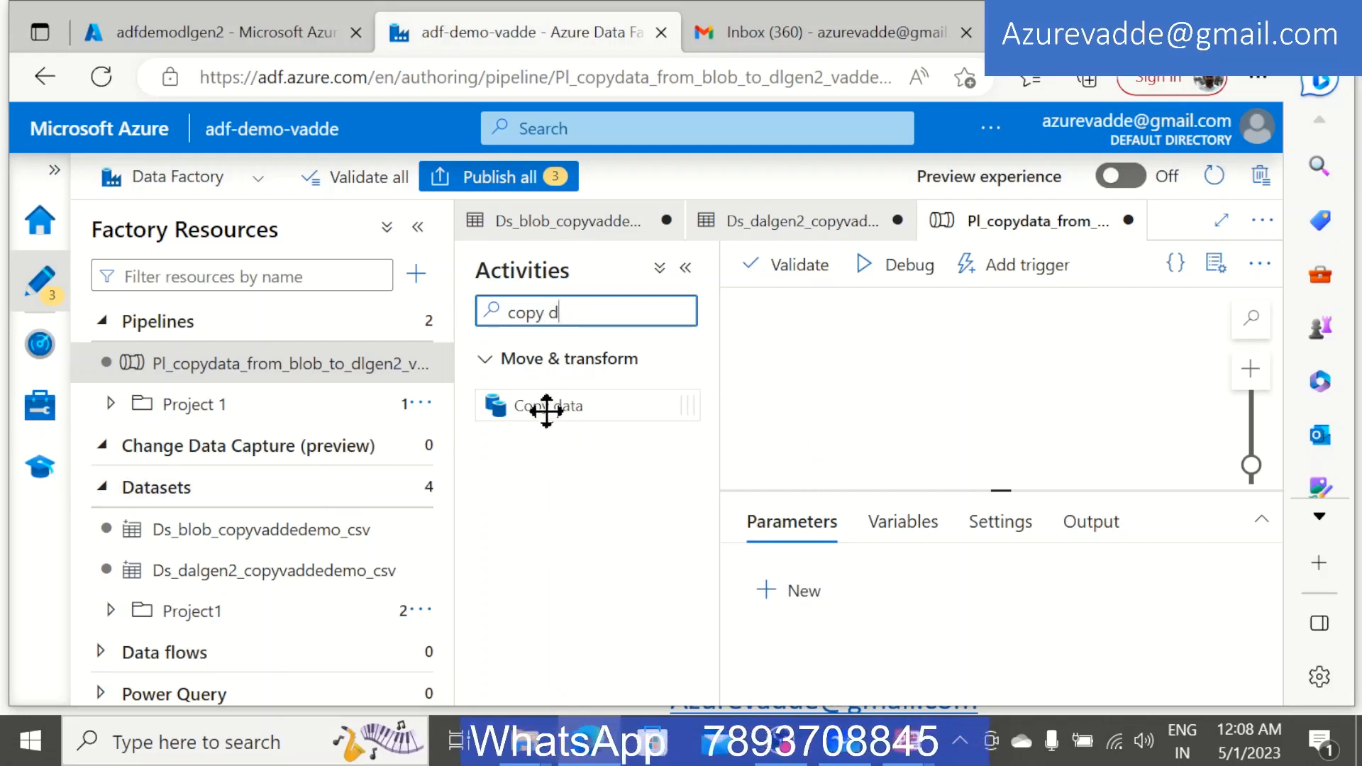
# Place a Copy data activity on the pipeline canvas and collapse the activities list.
pyautogui.moveTo(551, 410); pyautogui.dragTo(565, 469)
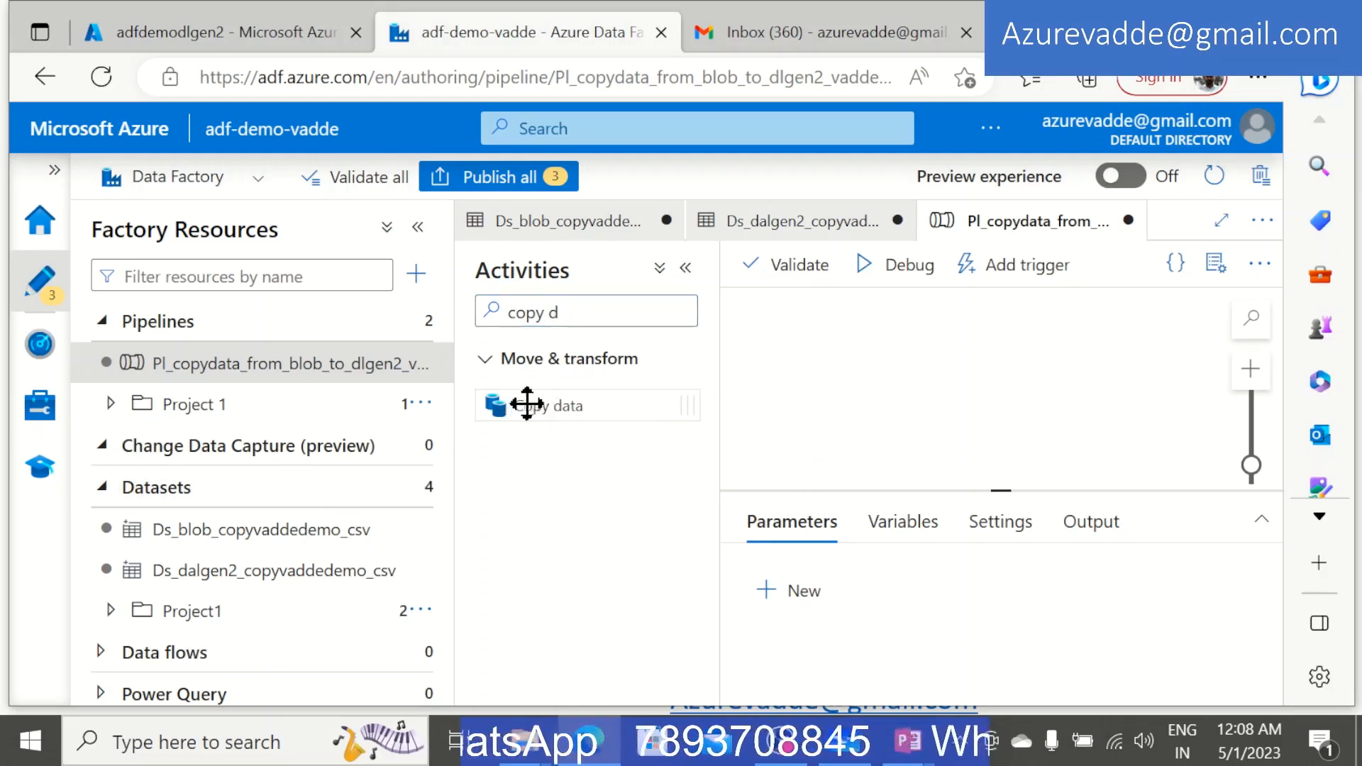
pyautogui.moveTo(540, 410); pyautogui.dragTo(976, 422)
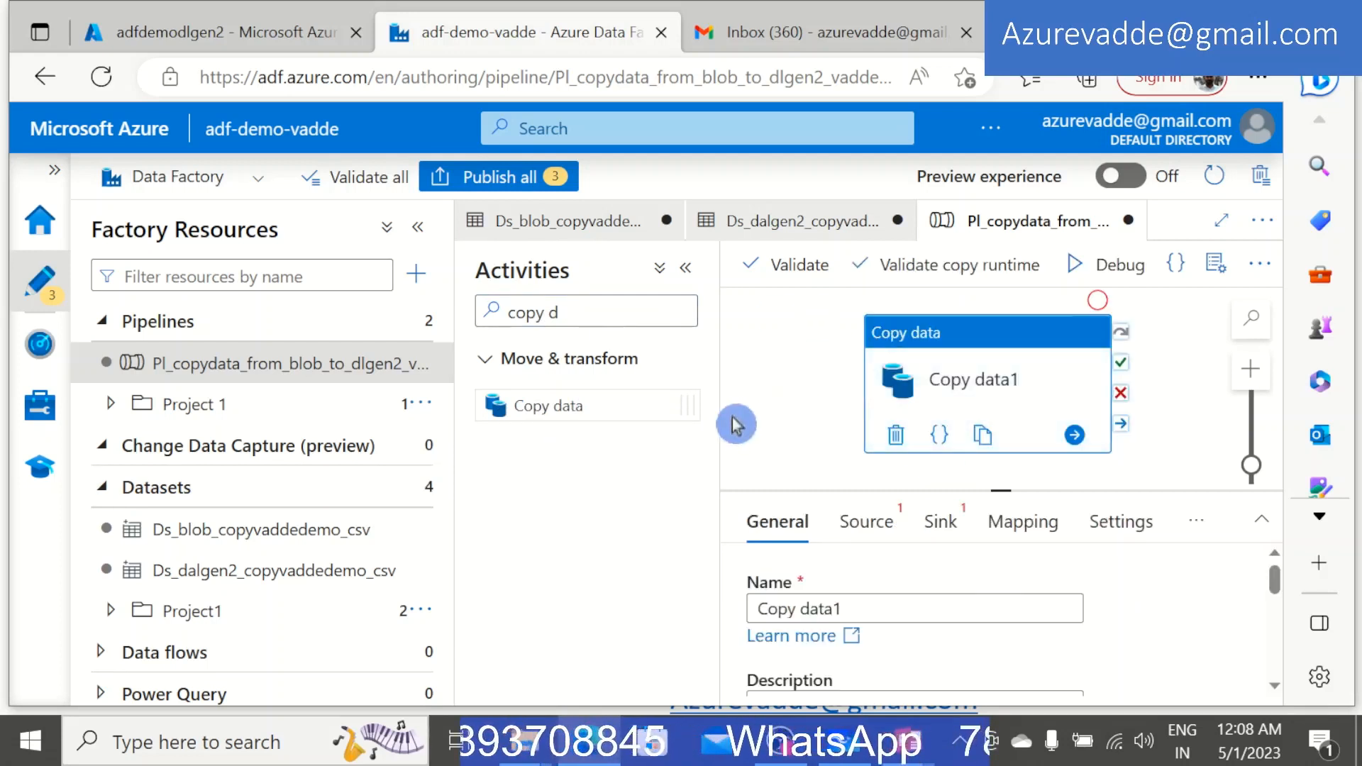
pyautogui.click(686, 267)
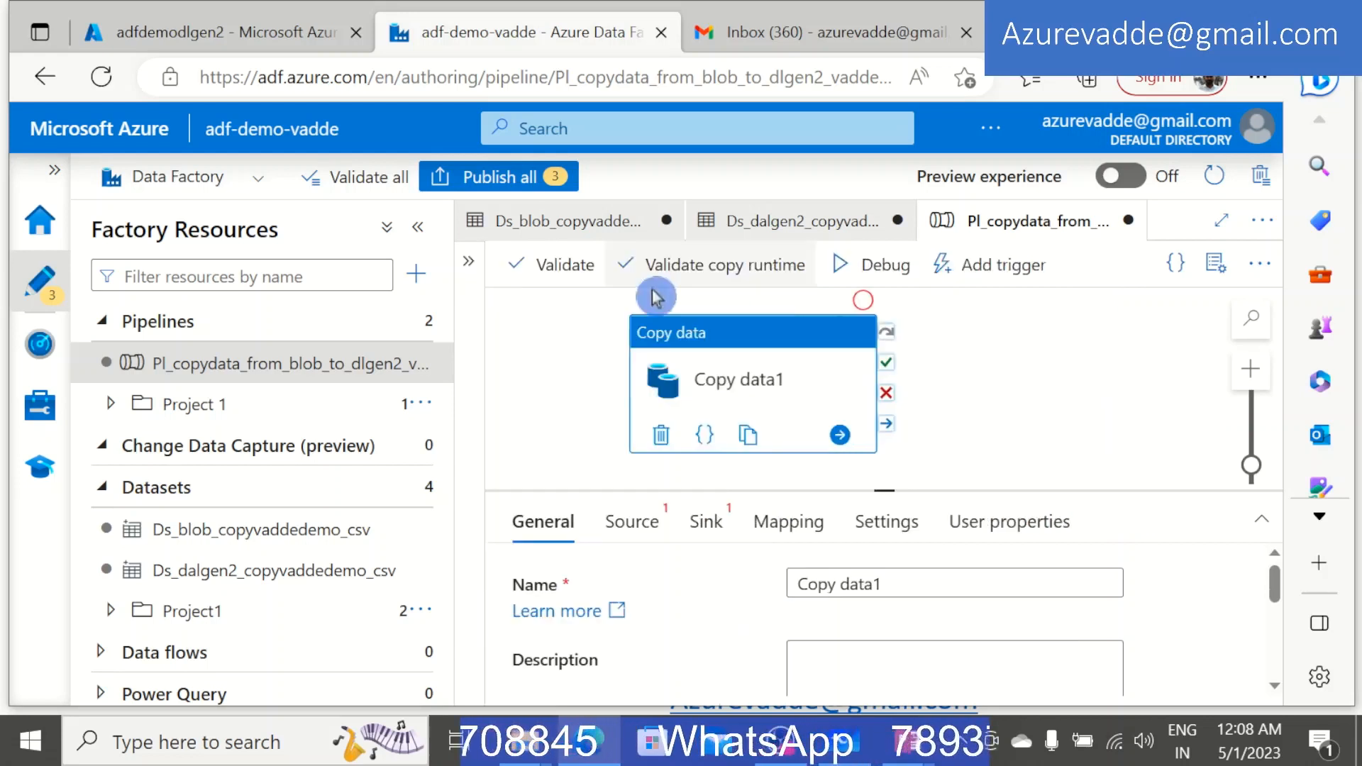
pyautogui.click(1072, 383)
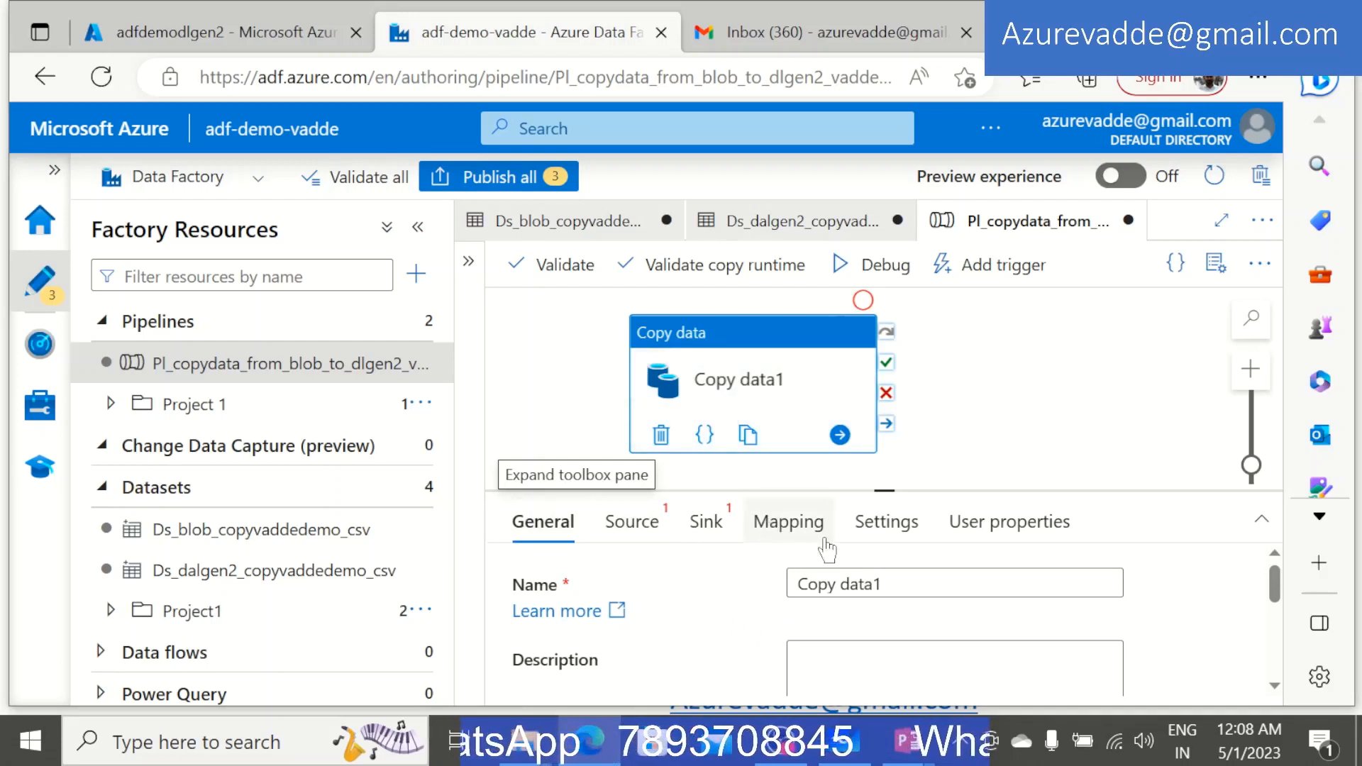
# Look through the Copy data activity's source, sink, mapping, settings and user properties sections.
pyautogui.click(631, 525)
pyautogui.click(706, 525)
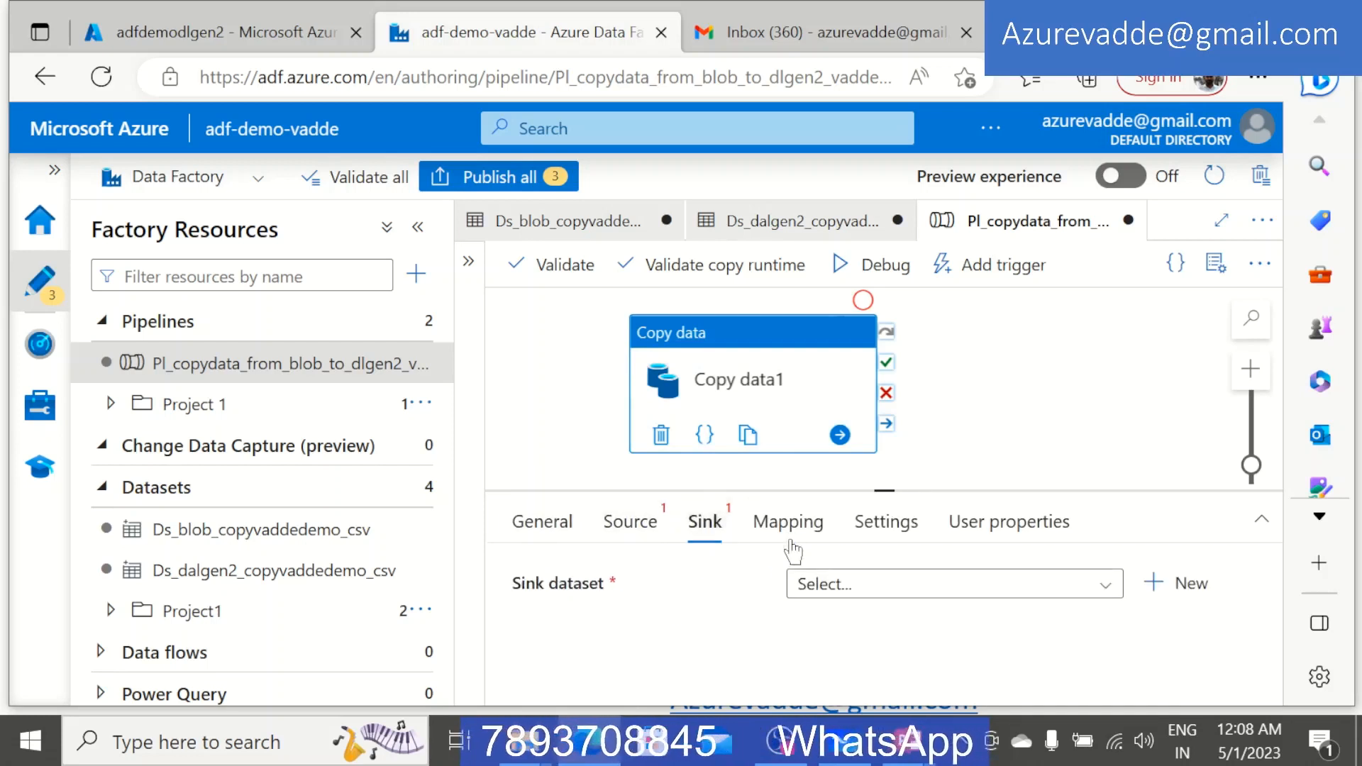
pyautogui.click(788, 523)
pyautogui.click(883, 527)
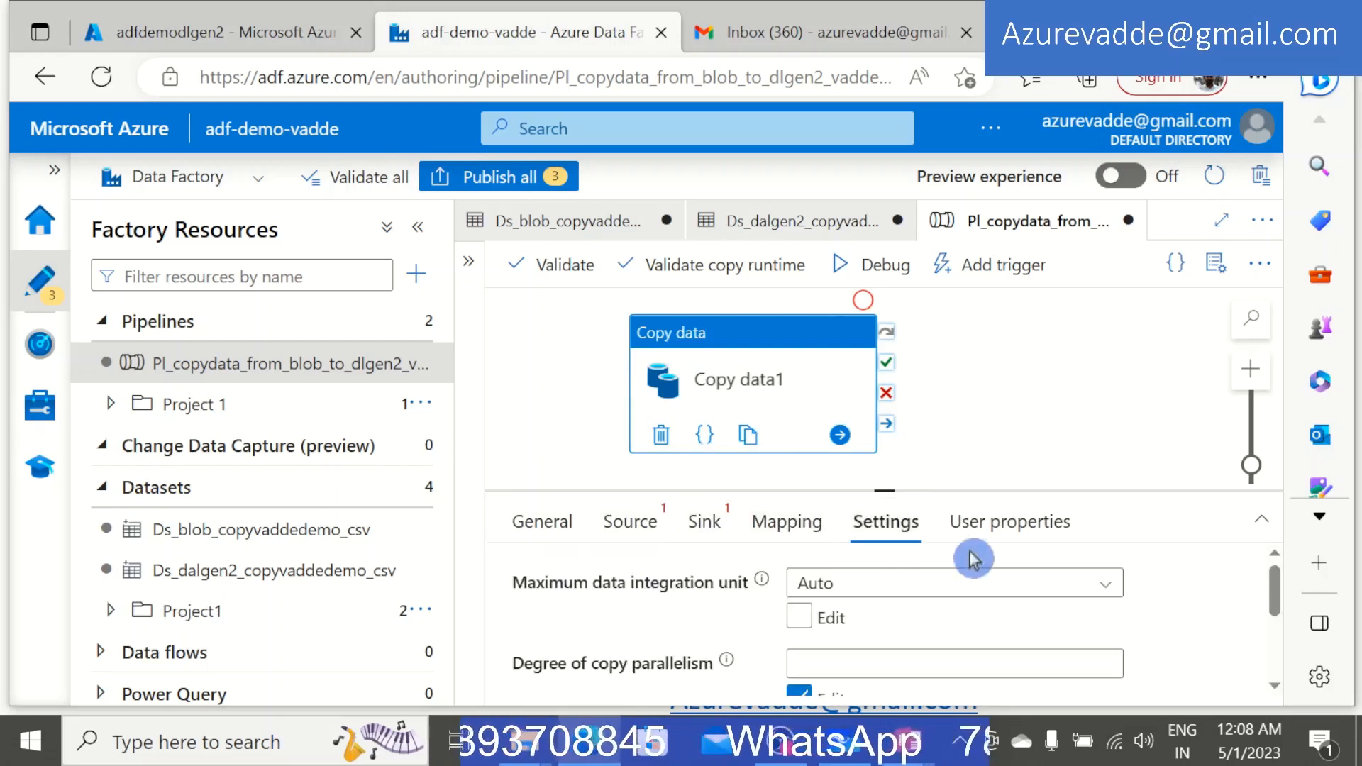
pyautogui.click(1006, 522)
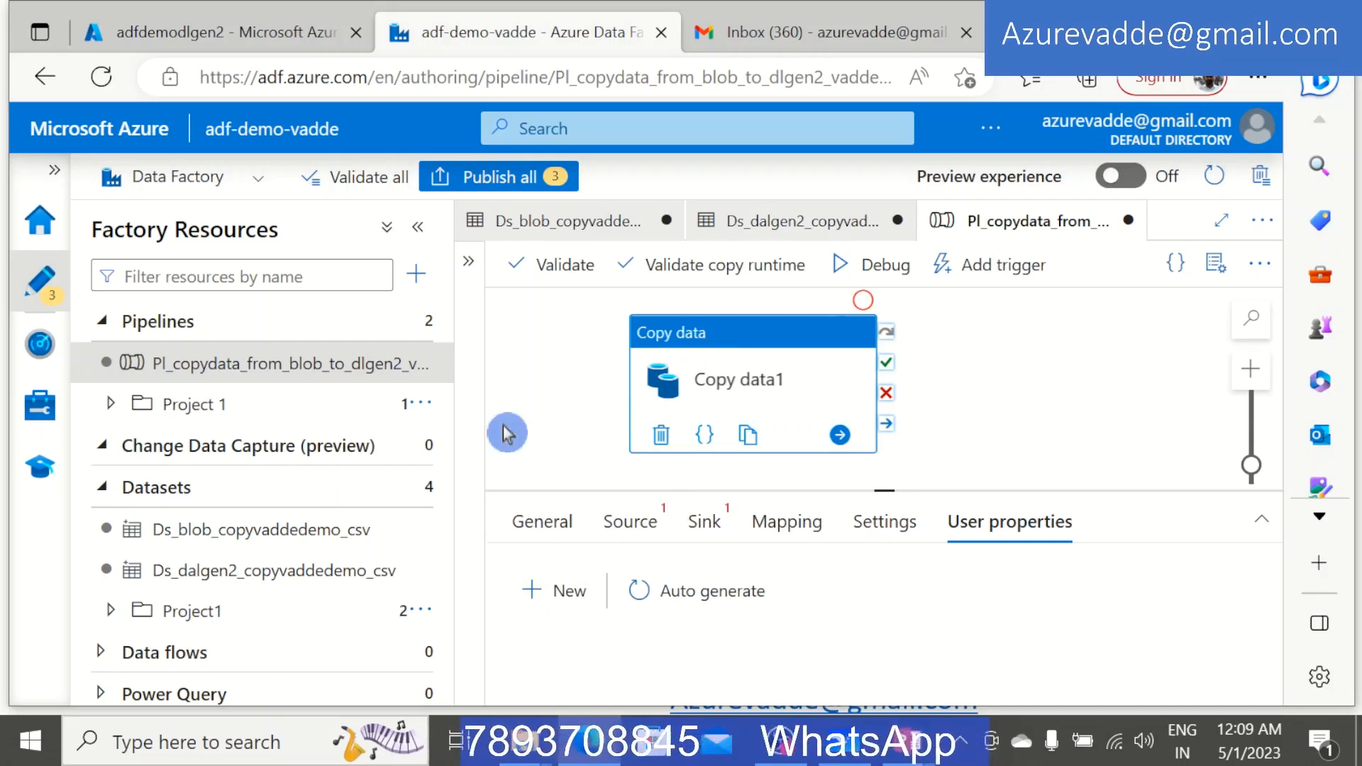
# Rename the Copy data activity to Copydata_from_blob_to_dlsgen2.
pyautogui.click(543, 525)
pyautogui.moveTo(946, 589); pyautogui.dragTo(729, 644)
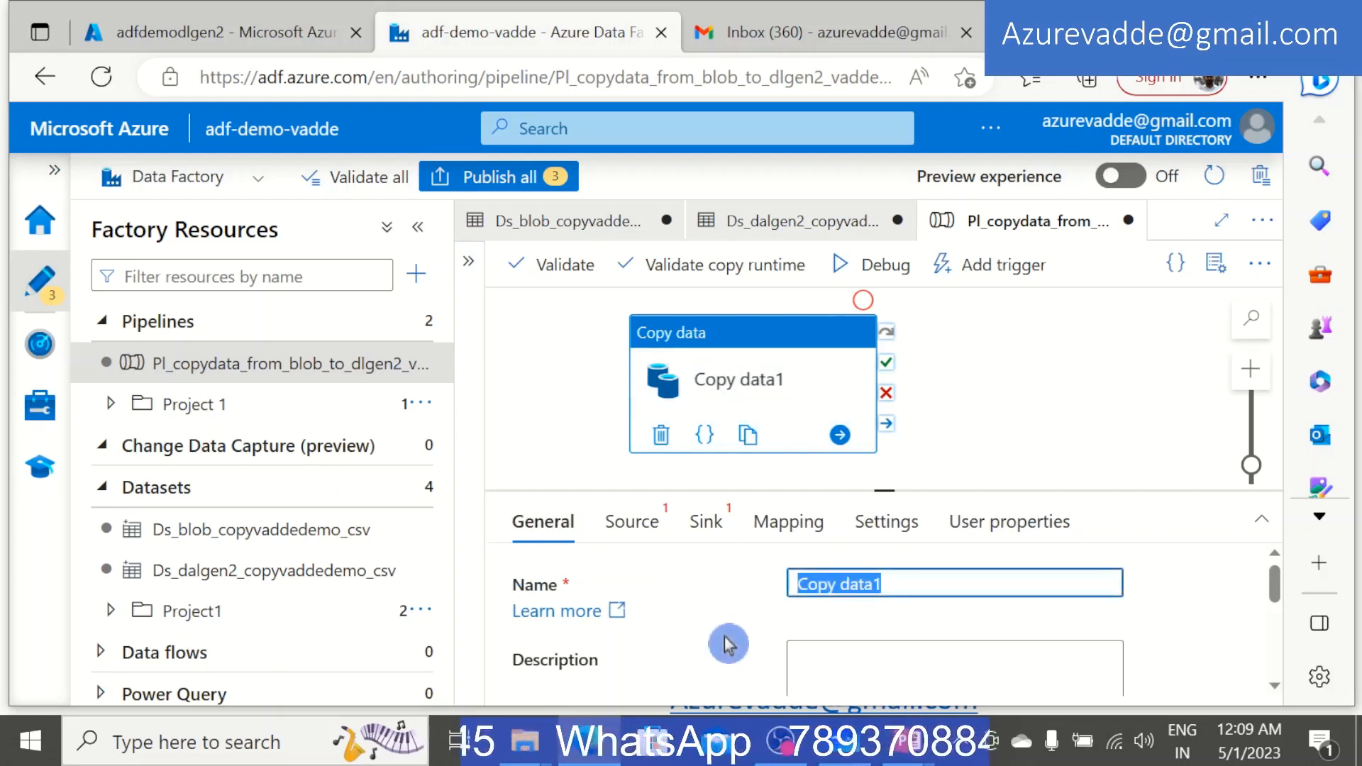
pyautogui.write('Co')
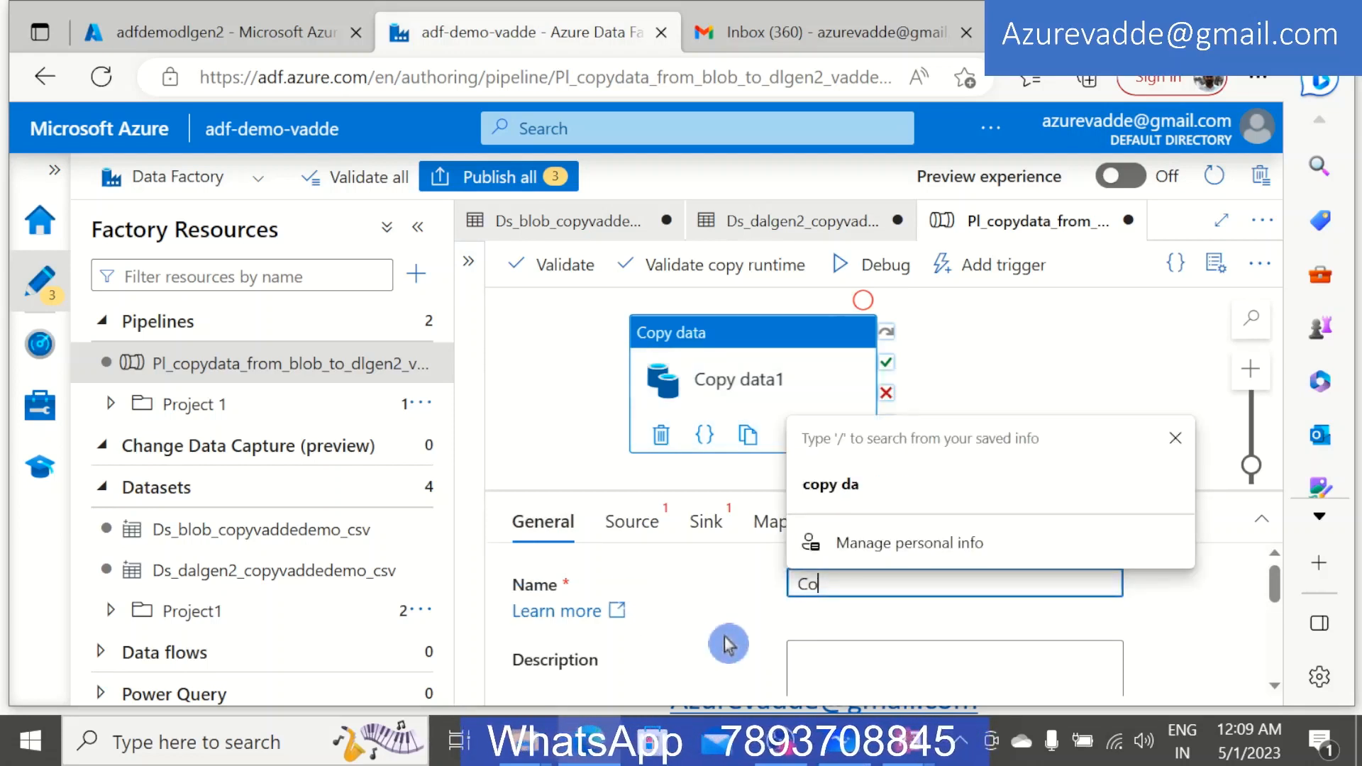
pyautogui.write('pydata_from_blb')
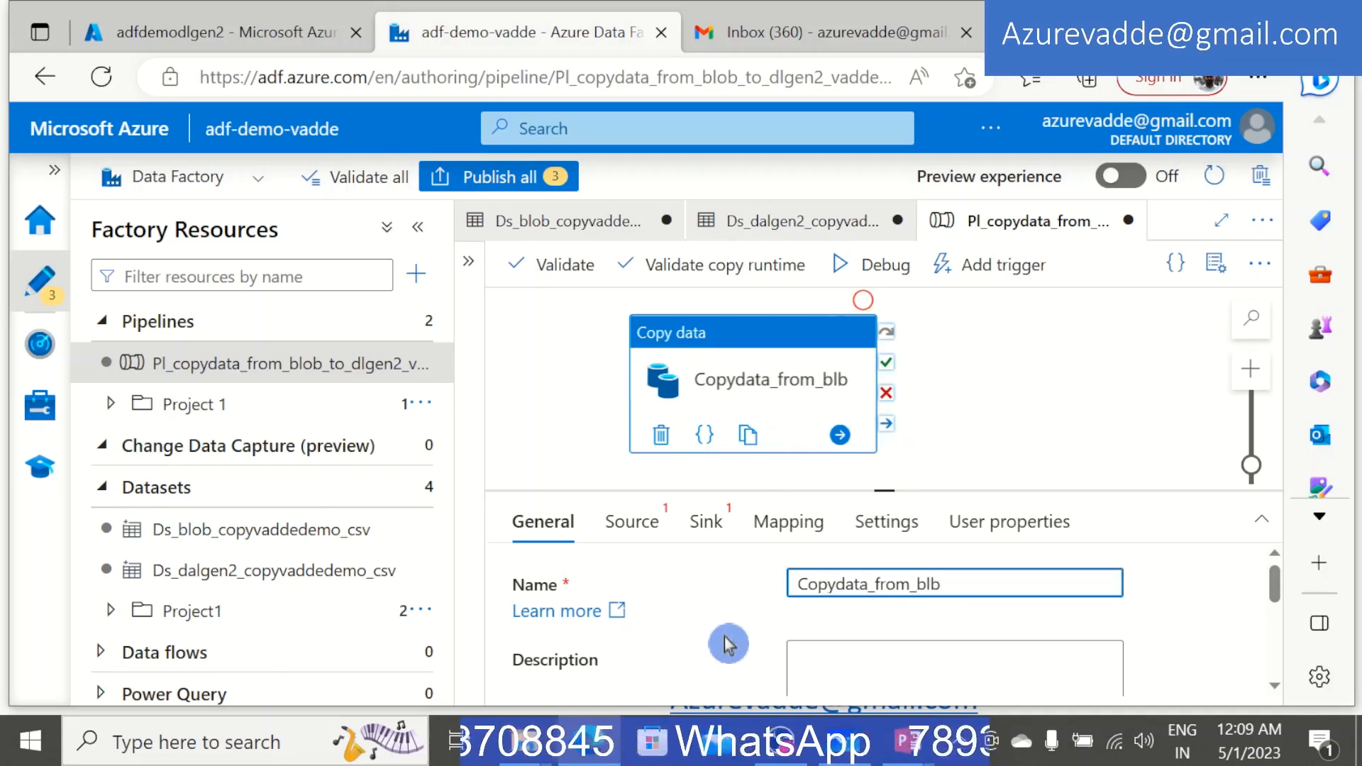
pyautogui.press('BackSpace')
pyautogui.write('\\')
pyautogui.write('ob_to_dlsgen2')
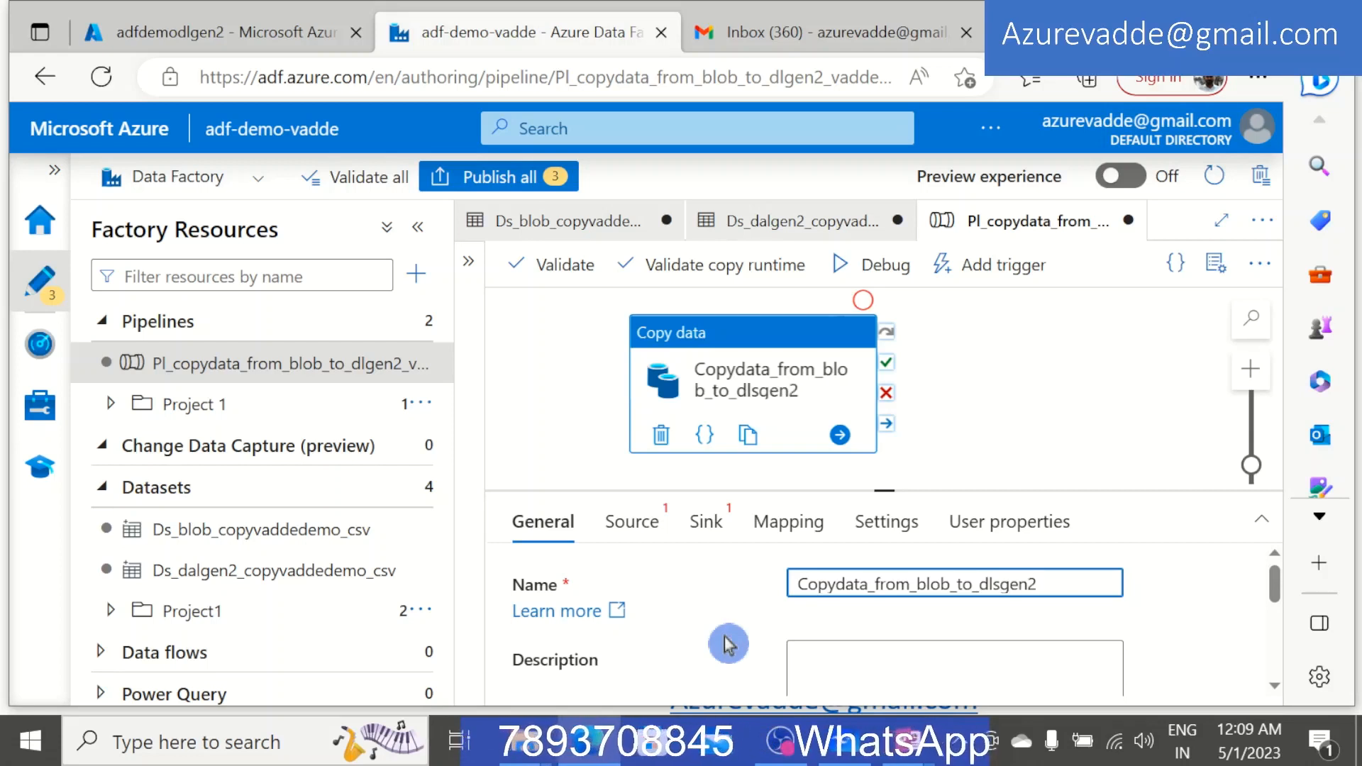
# Enlarge the activity's properties area slightly and collapse the Factory Resources pane.
pyautogui.scroll(-3, 684, 617)
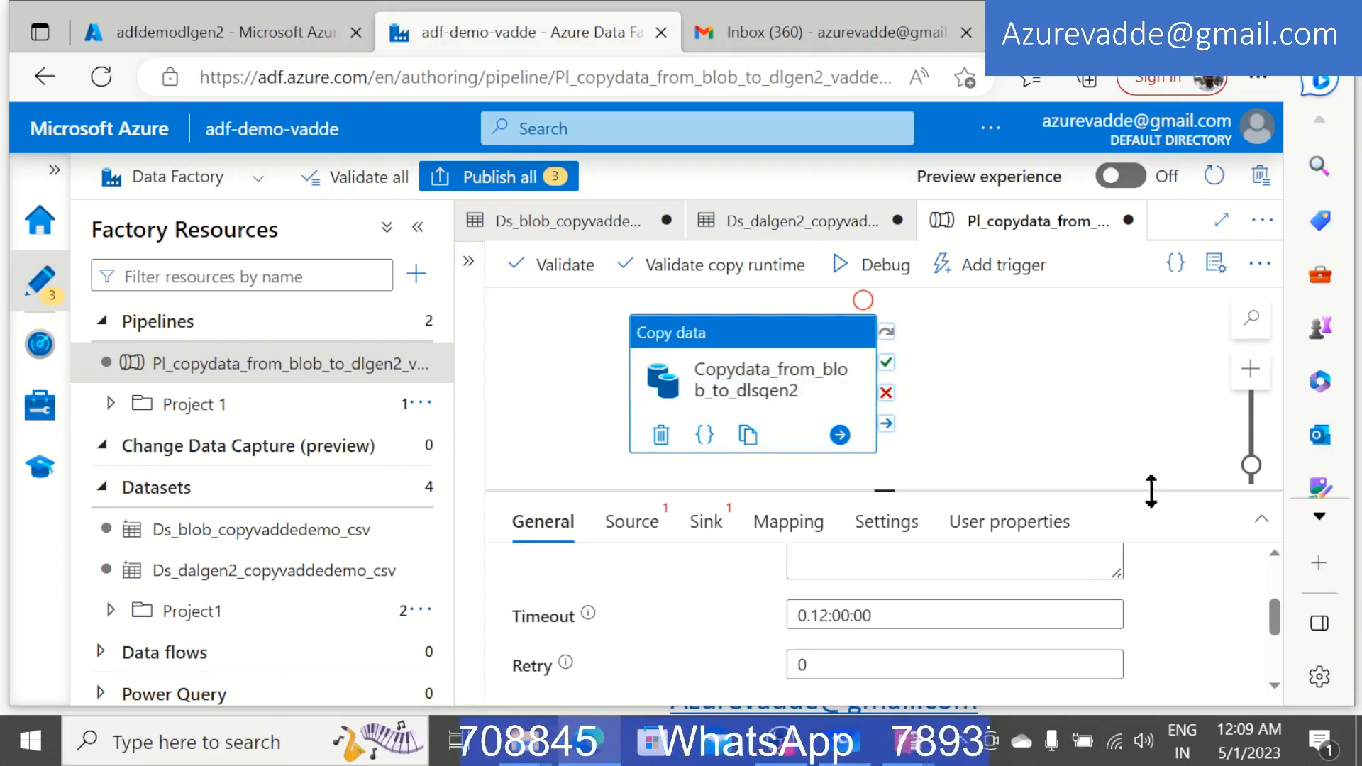
pyautogui.moveTo(1150, 480); pyautogui.dragTo(1150, 460)
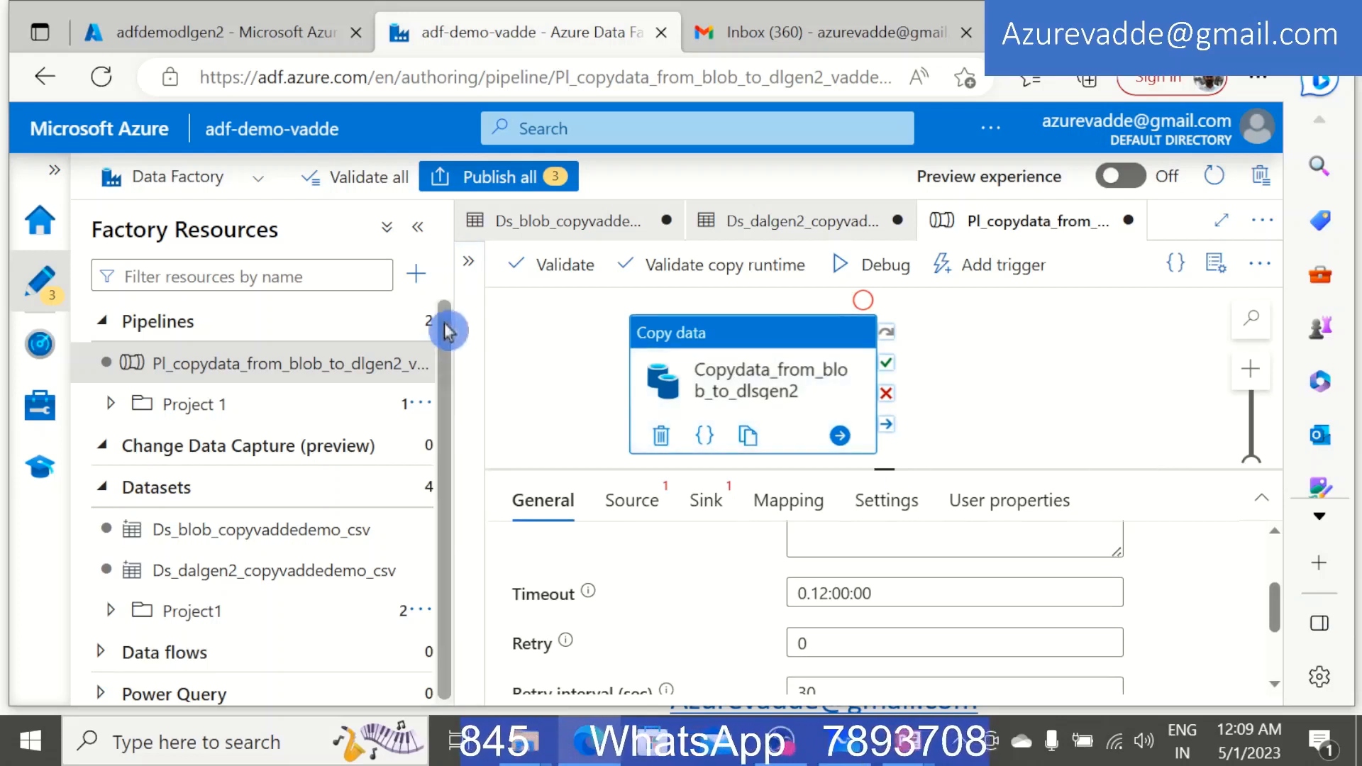
pyautogui.click(417, 227)
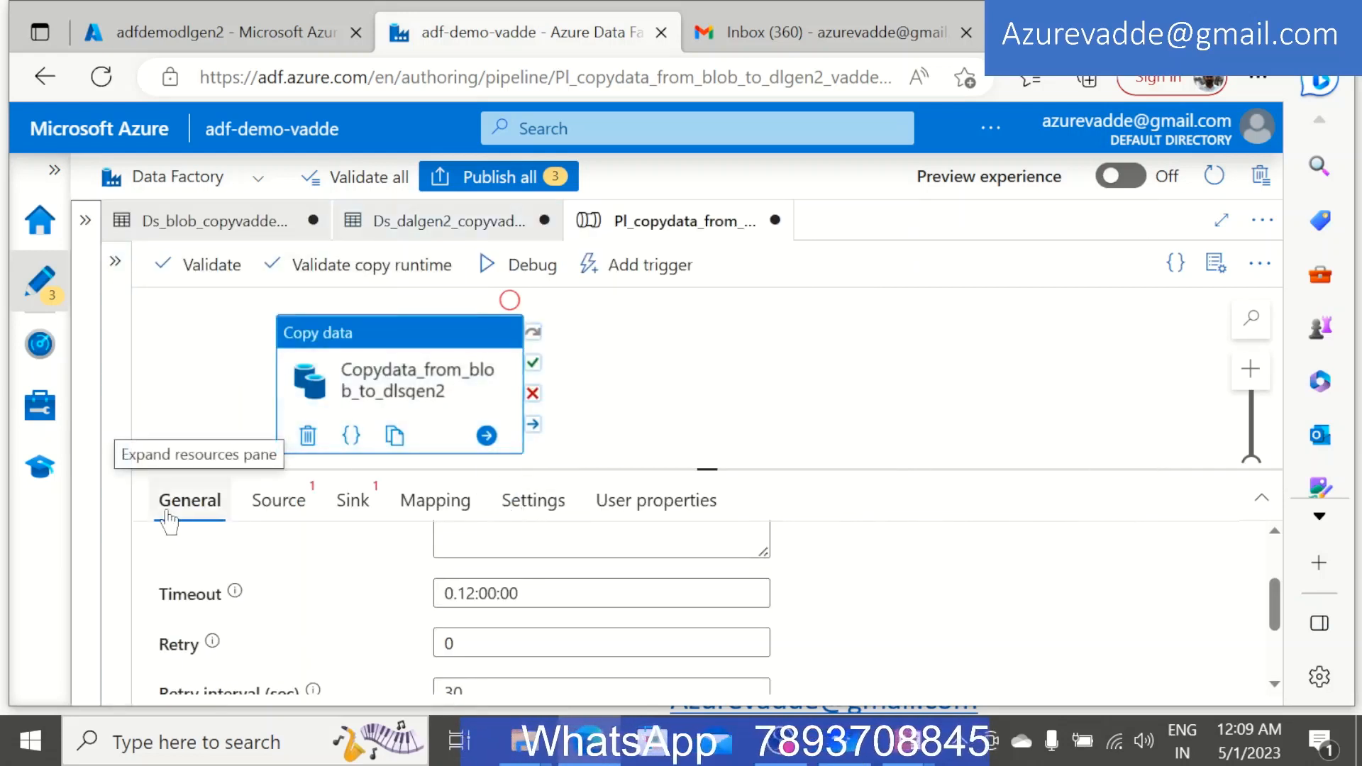
# Examine the activity's name, timeout, retry, retry interval, secure output and secure input options, and open its source settings.
pyautogui.scroll(-2, 284, 588)
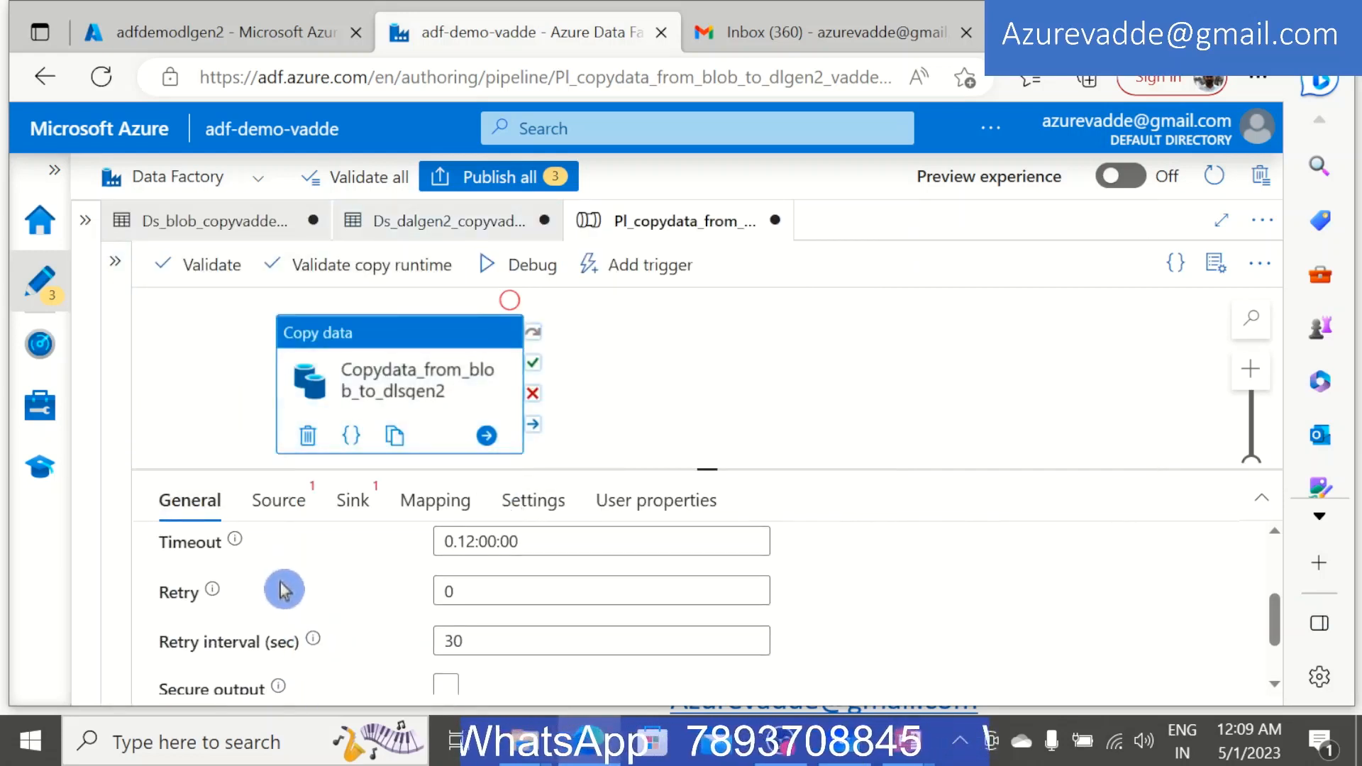
pyautogui.scroll(1, 276, 585)
pyautogui.scroll(1, 269, 584)
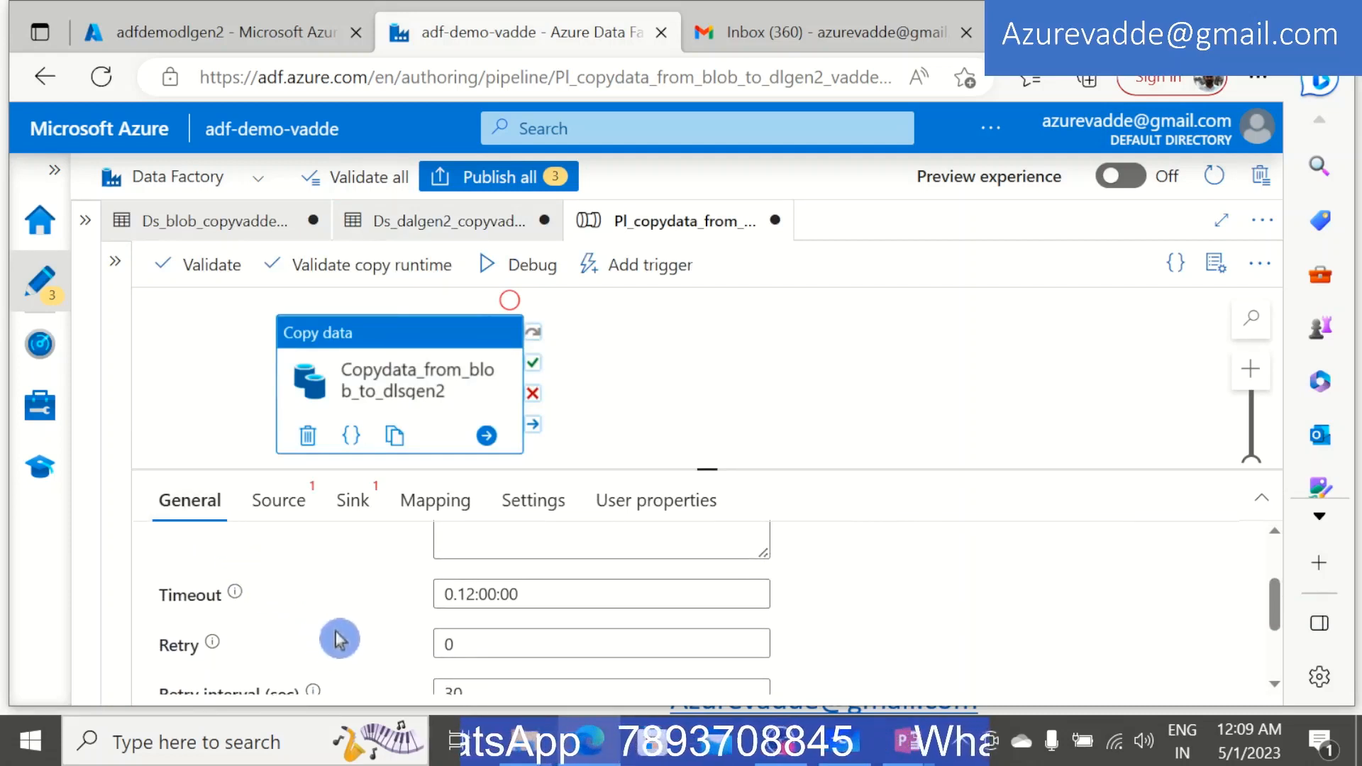
pyautogui.scroll(1, 339, 634)
pyautogui.scroll(3, 339, 632)
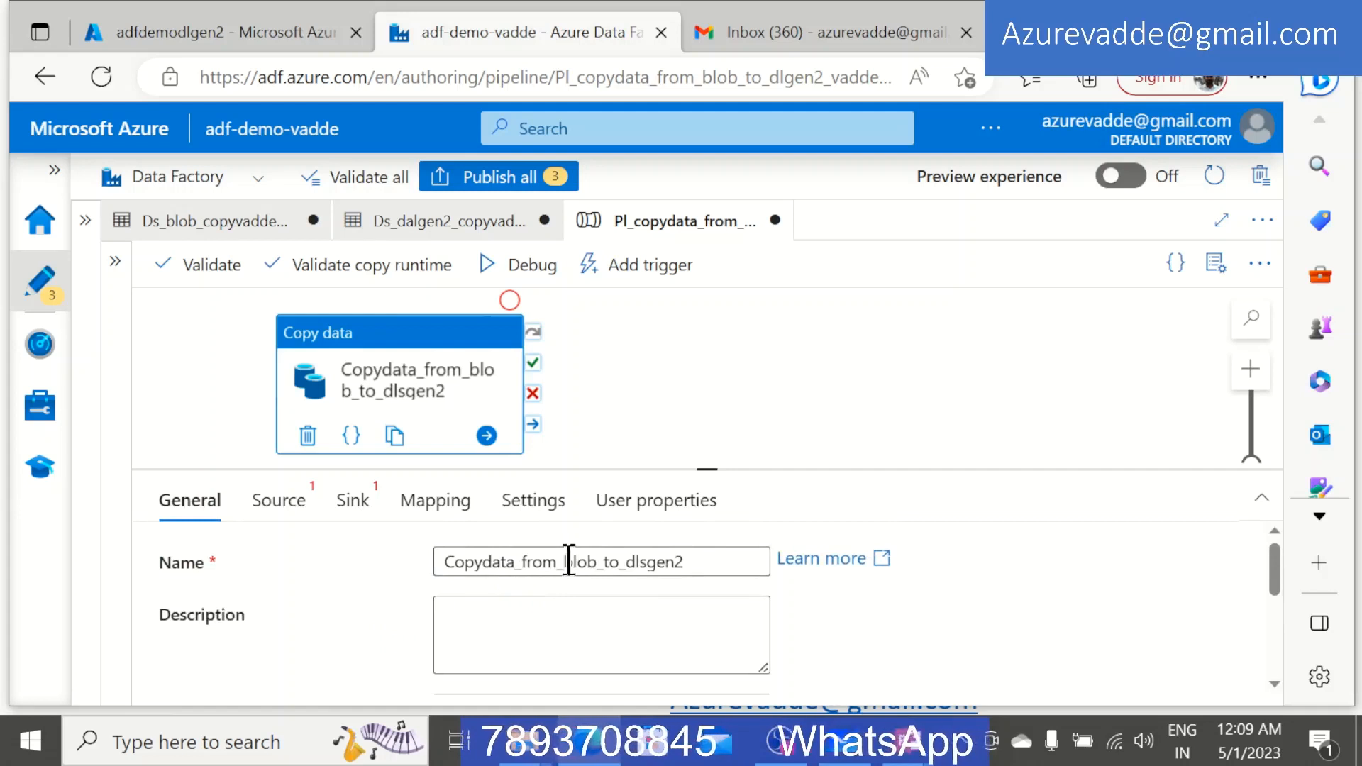
pyautogui.scroll(-3, 340, 617)
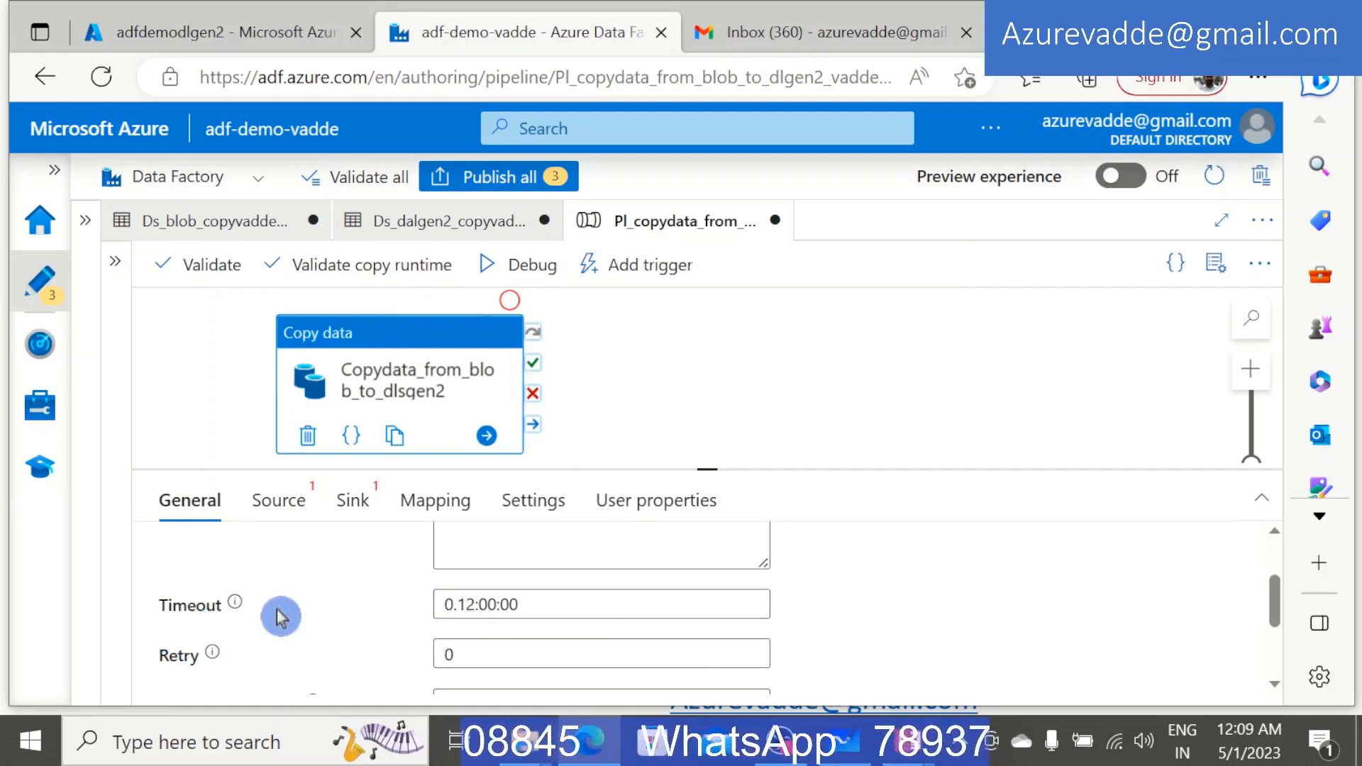
pyautogui.scroll(-1, 281, 617)
pyautogui.moveTo(213, 603)
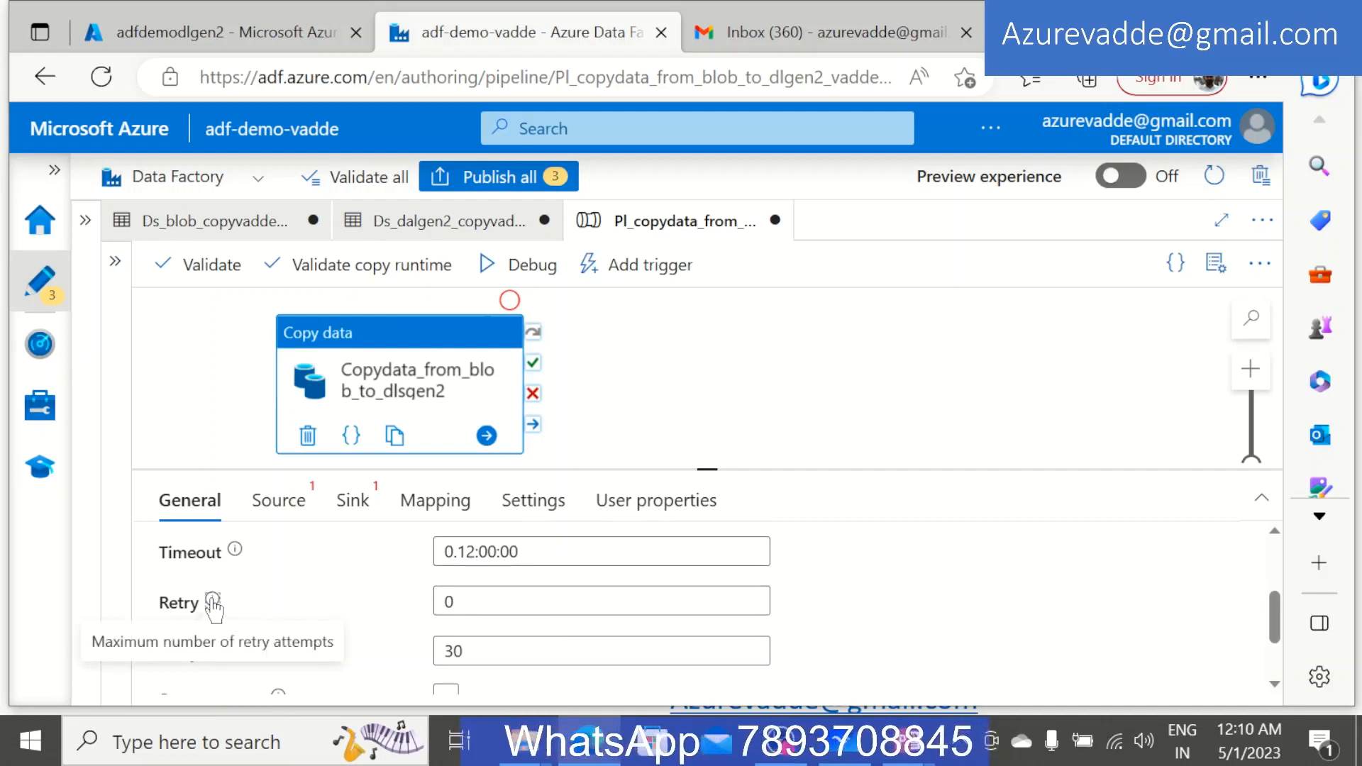
pyautogui.scroll(-1, 212, 603)
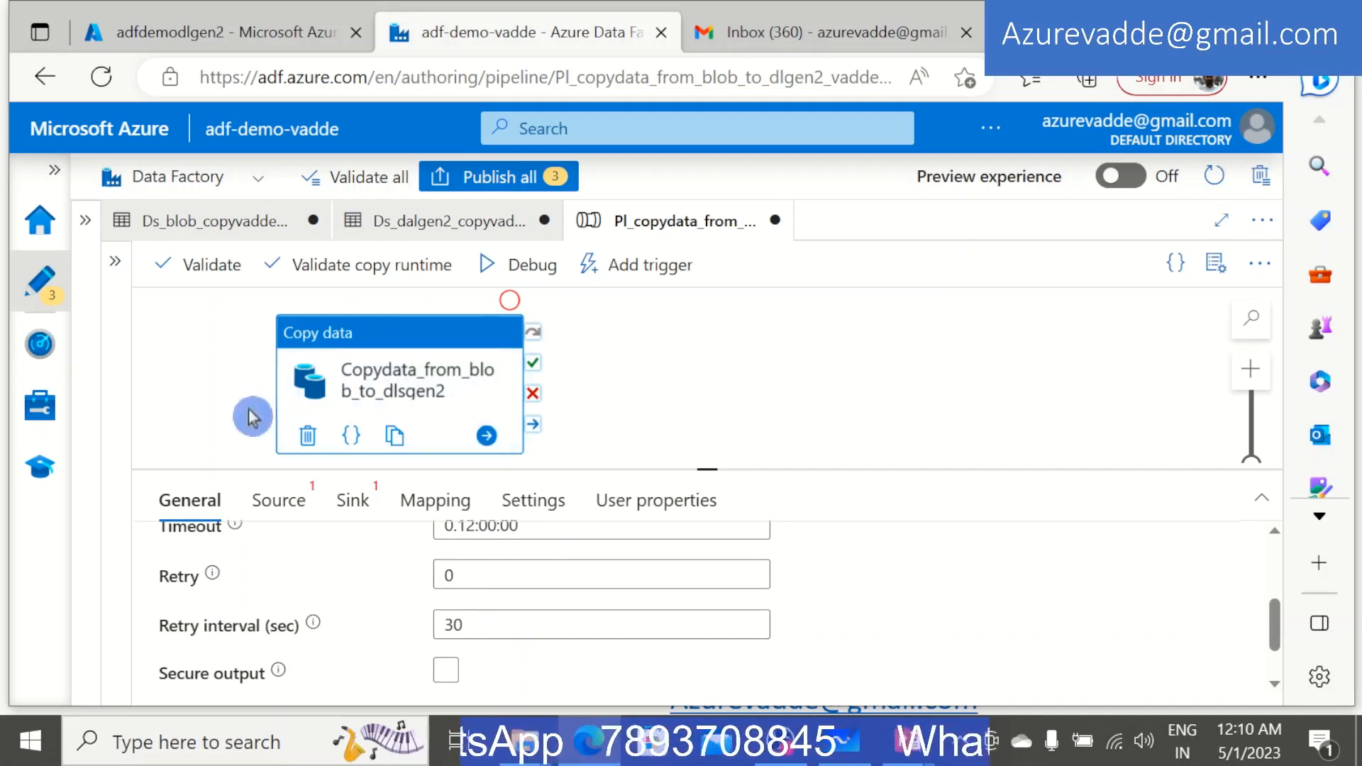
pyautogui.moveTo(213, 576)
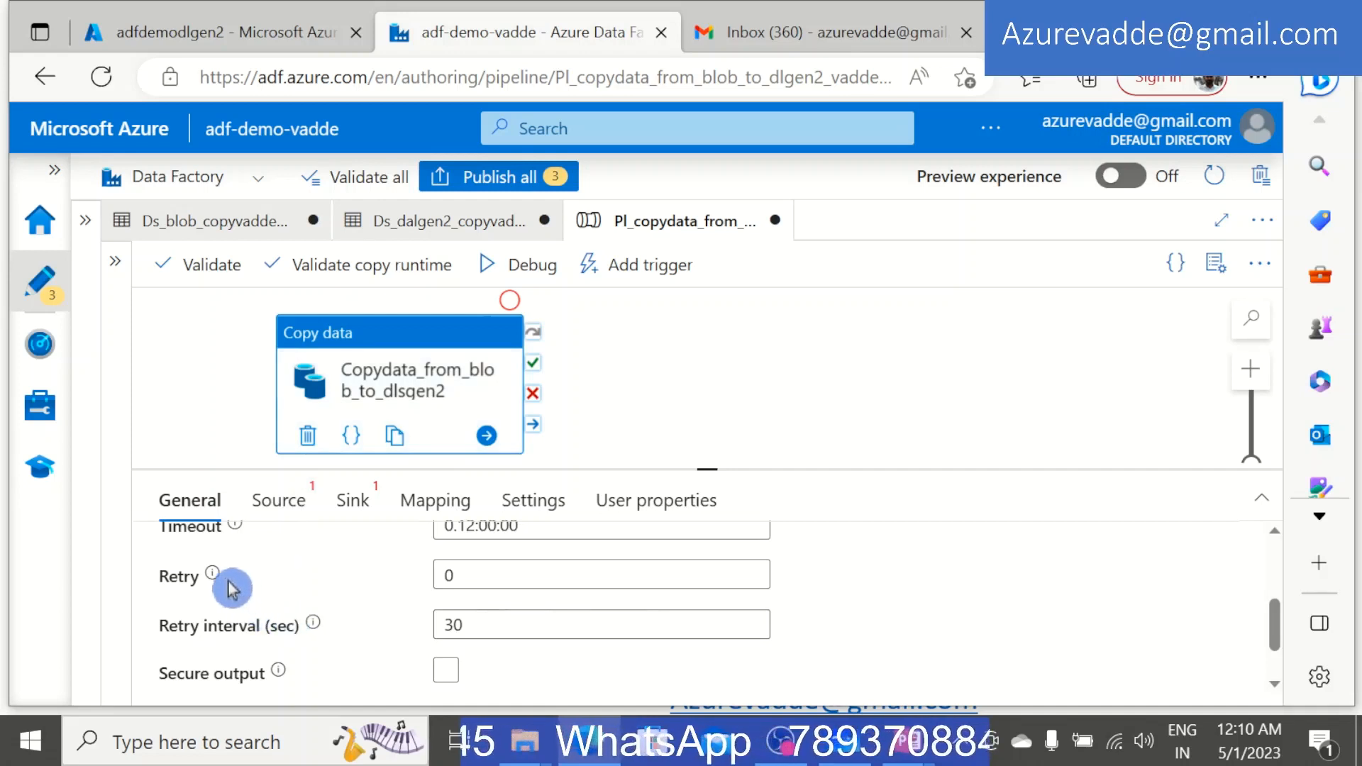
pyautogui.click(490, 574)
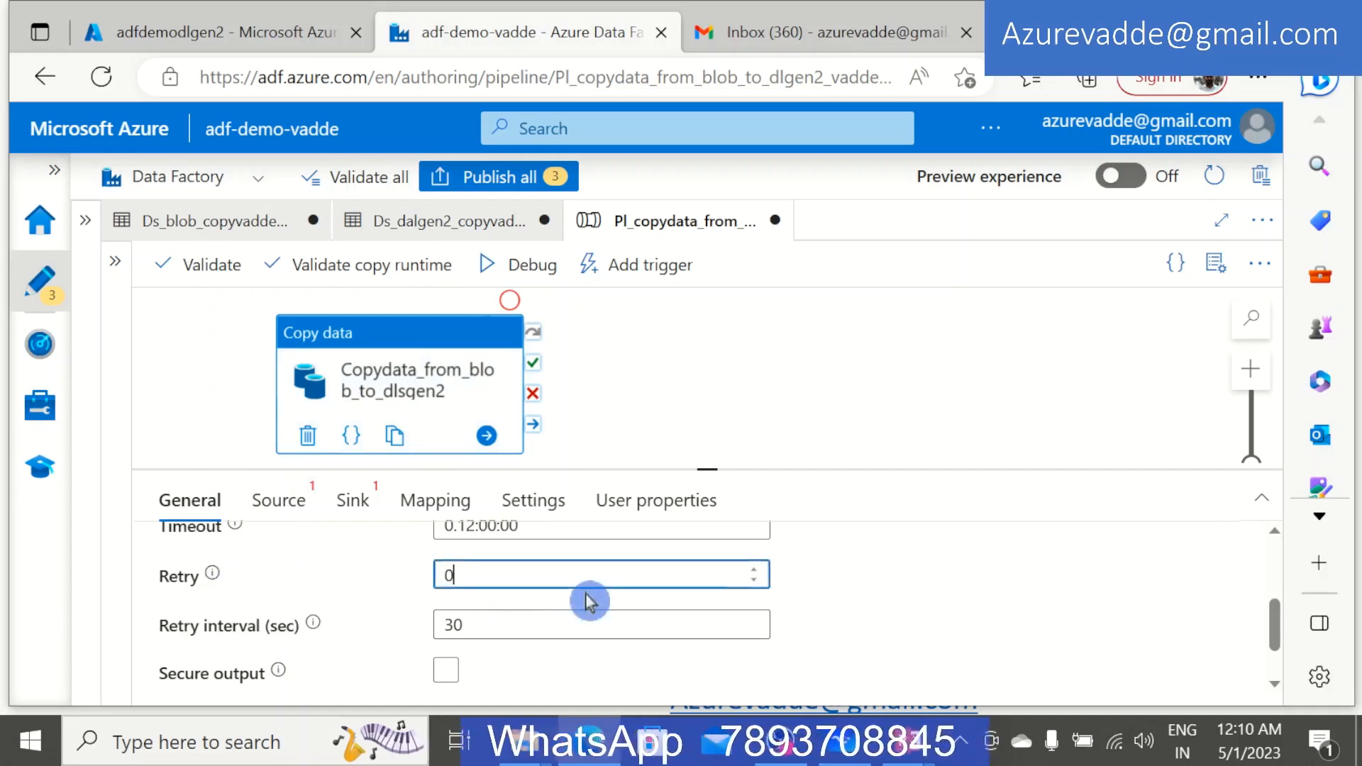
pyautogui.scroll(-1, 929, 598)
pyautogui.scroll(-1, 929, 598)
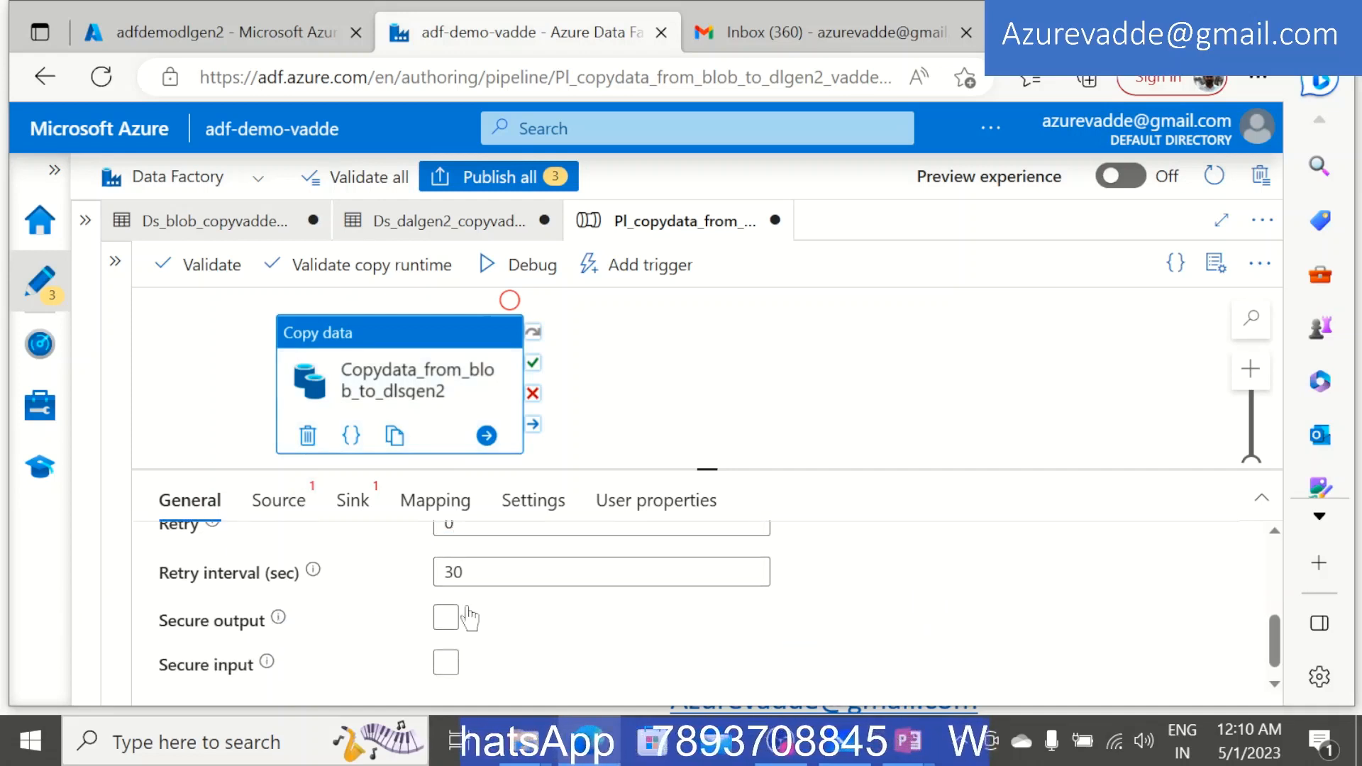
pyautogui.click(477, 567)
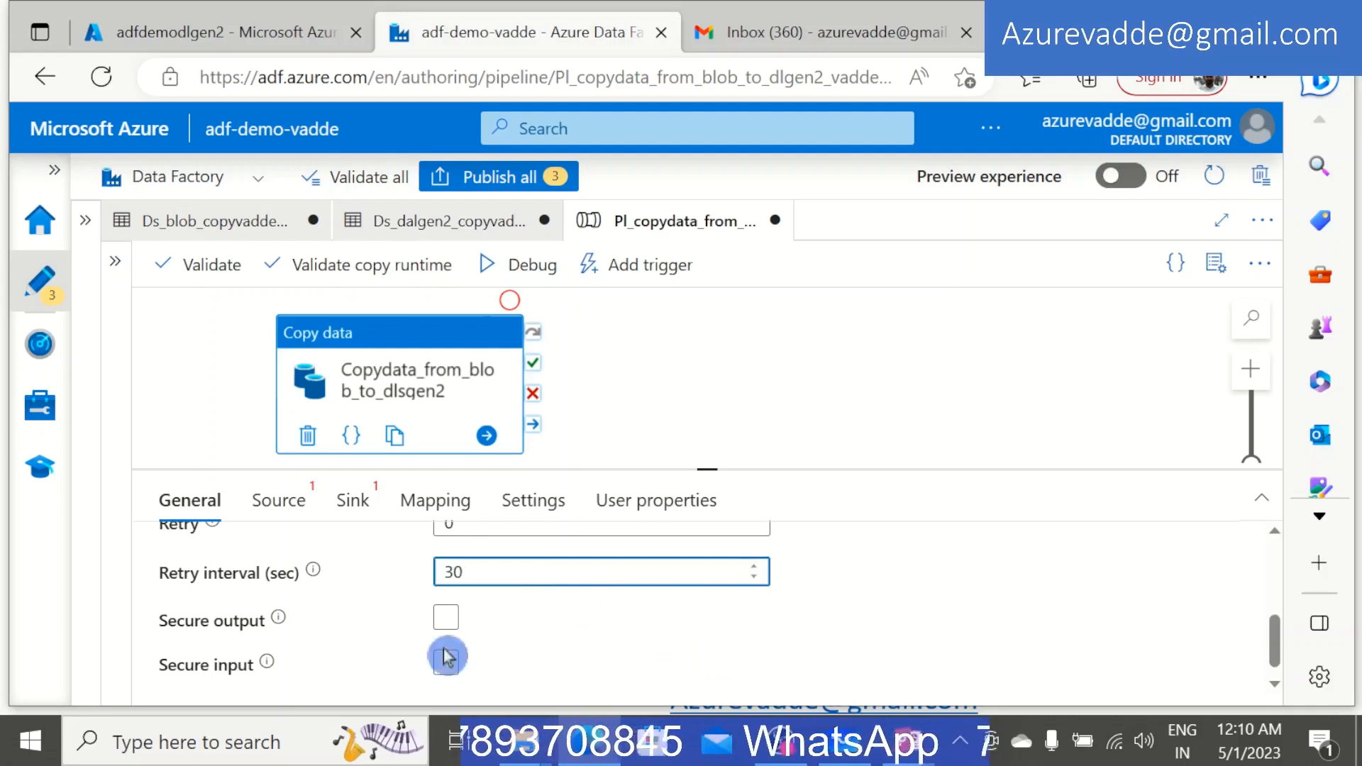
pyautogui.click(392, 673)
pyautogui.scroll(-1, 383, 667)
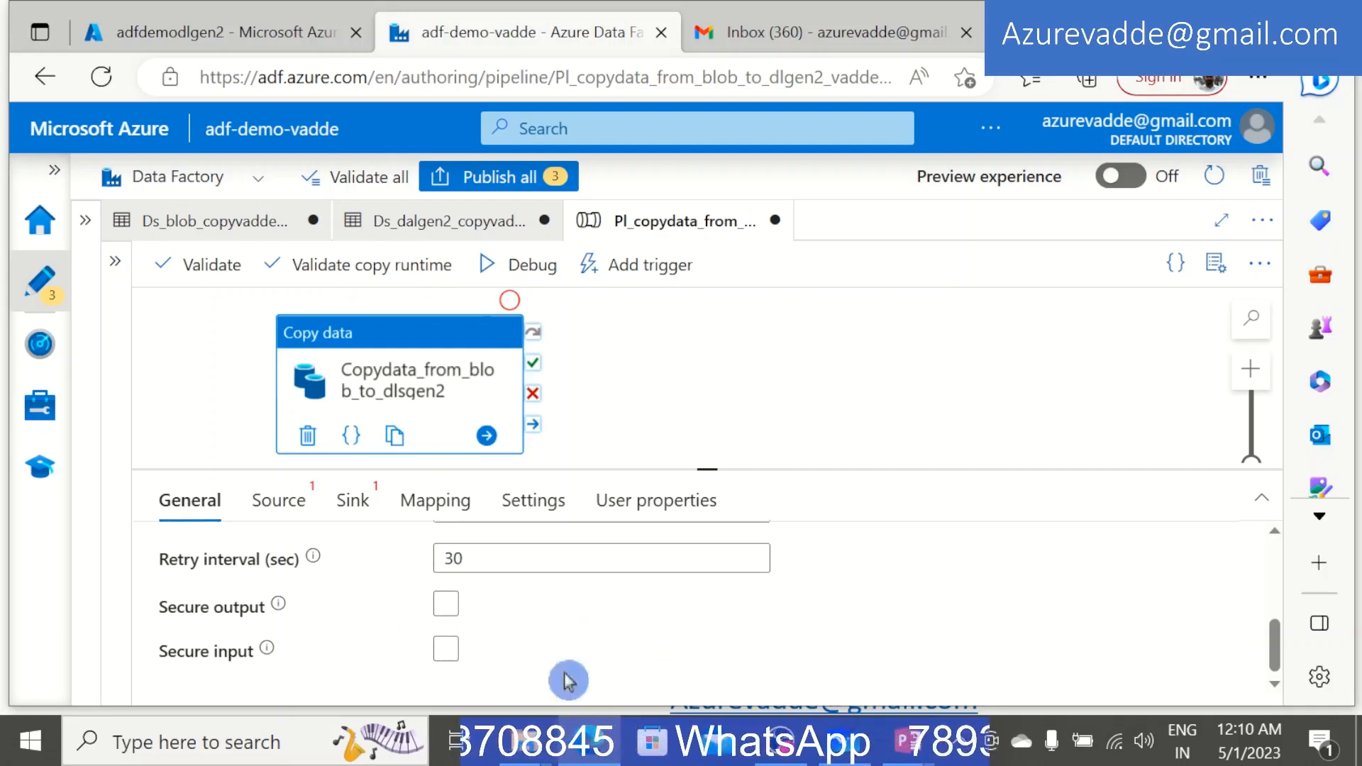
pyautogui.scroll(2, 838, 664)
pyautogui.scroll(3, 926, 571)
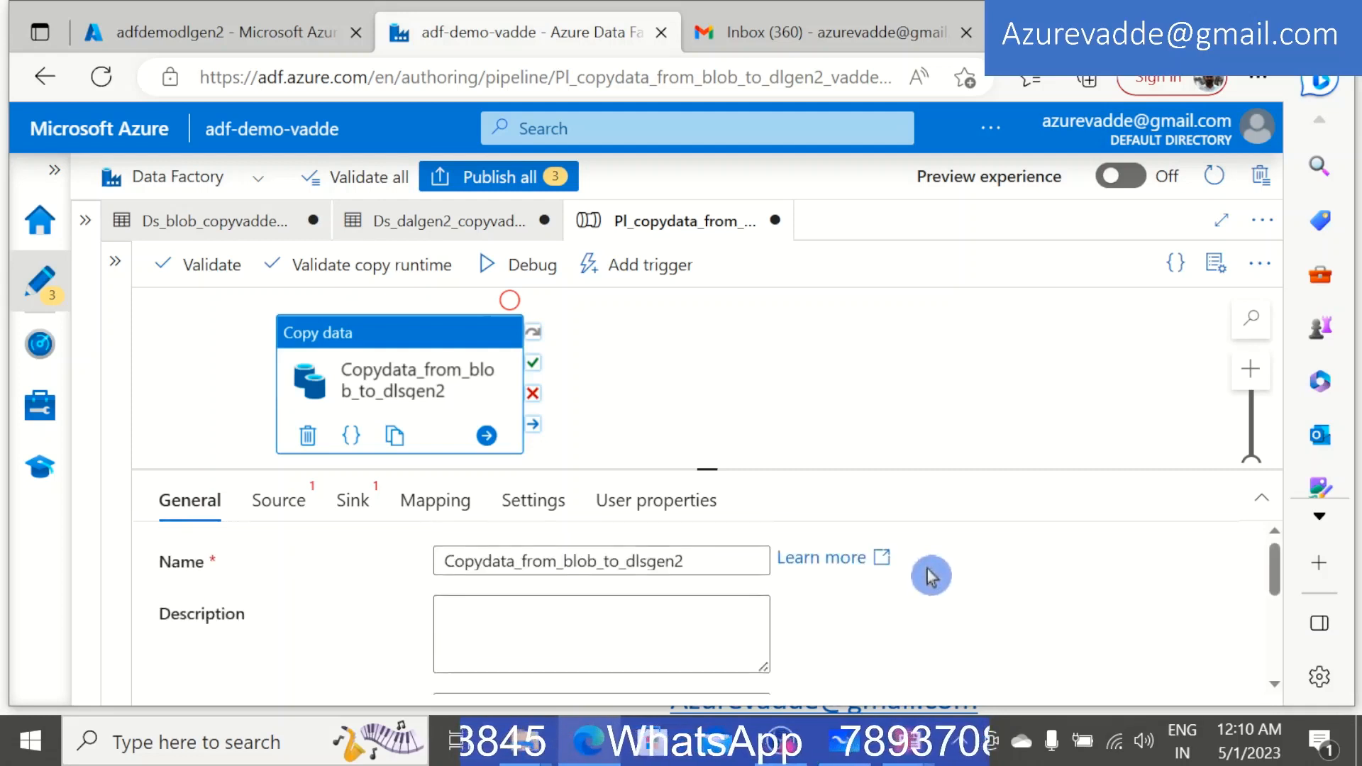
pyautogui.click(267, 510)
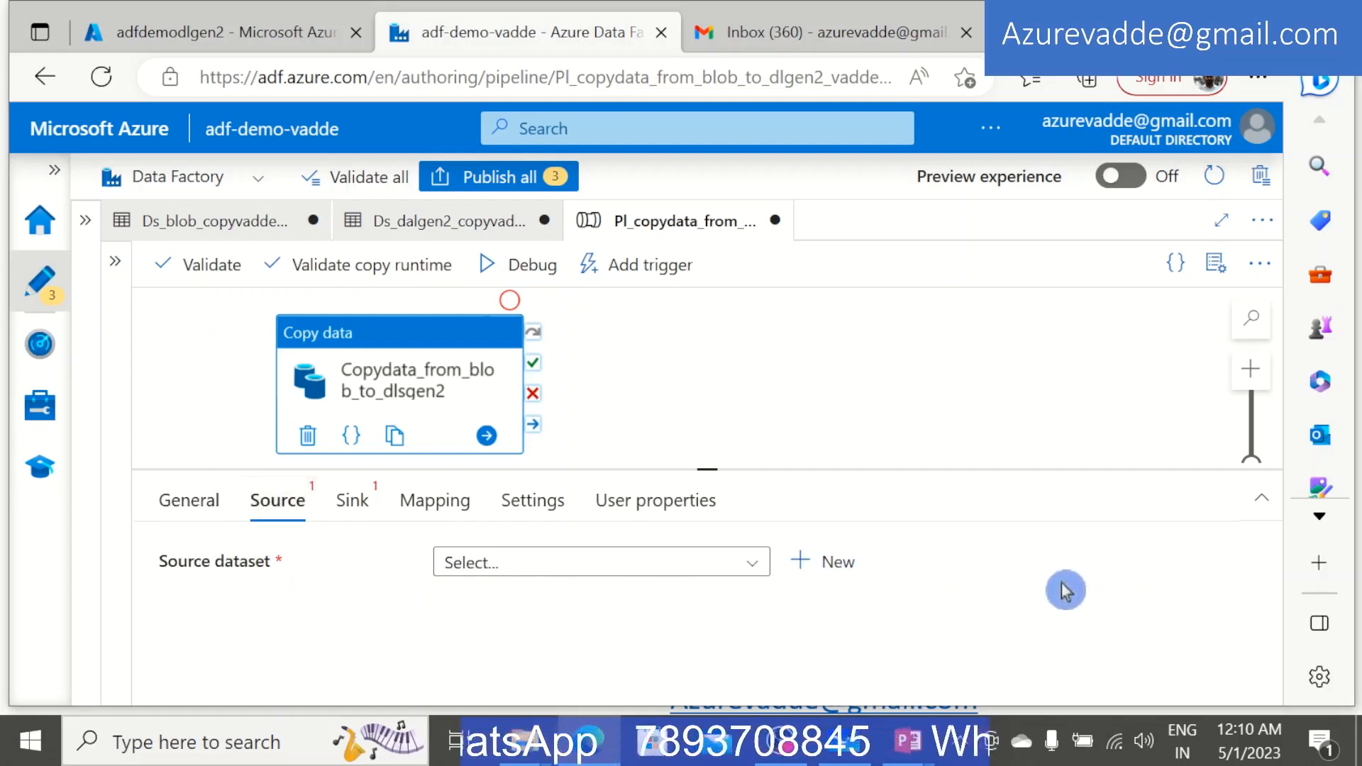
# Switch to Microsoft Whiteboard and mark the source linked service, source dataset and whole source side with the yellow highlighter.
pyautogui.click(844, 744)
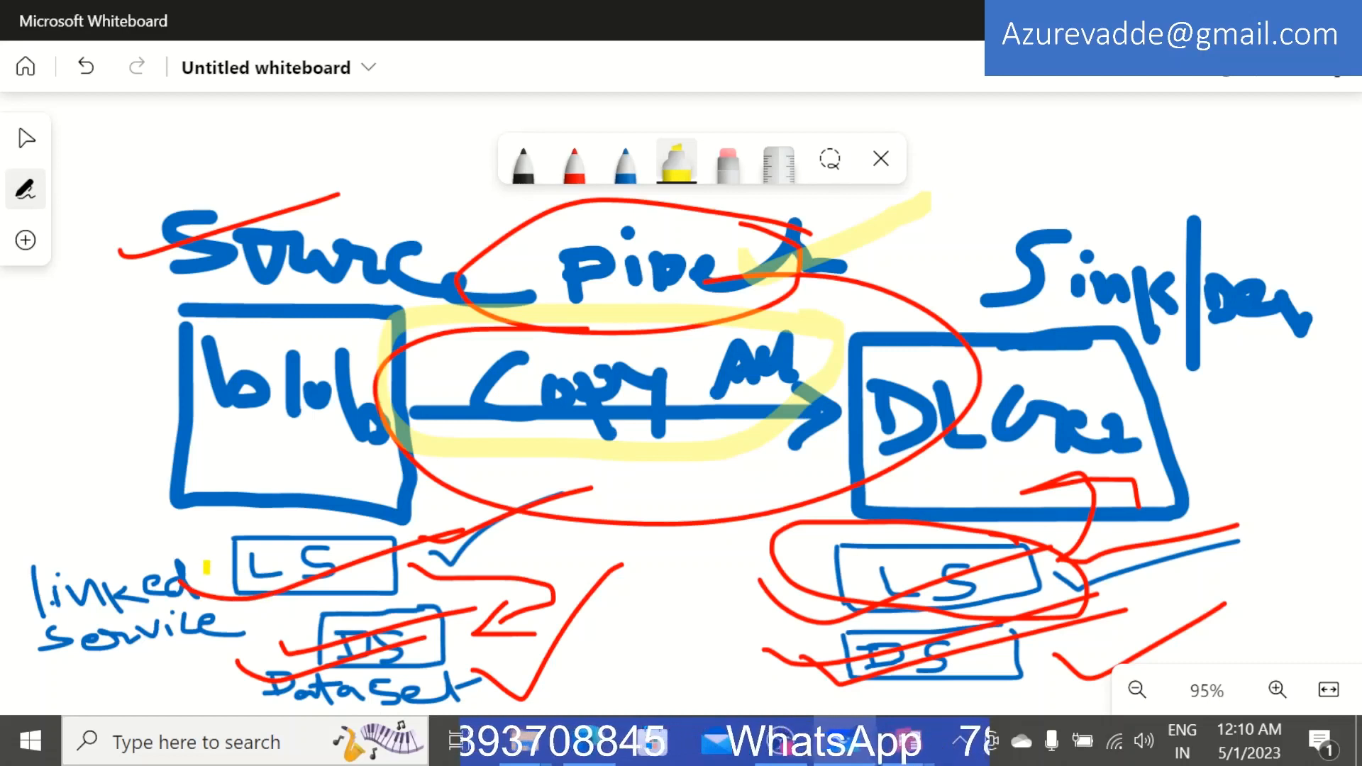
pyautogui.moveTo(206, 568)
pyautogui.mouseDown()
pyautogui.moveTo(380, 543)
pyautogui.moveTo(471, 497)
pyautogui.mouseUp()
pyautogui.moveTo(269, 640); pyautogui.dragTo(602, 581)
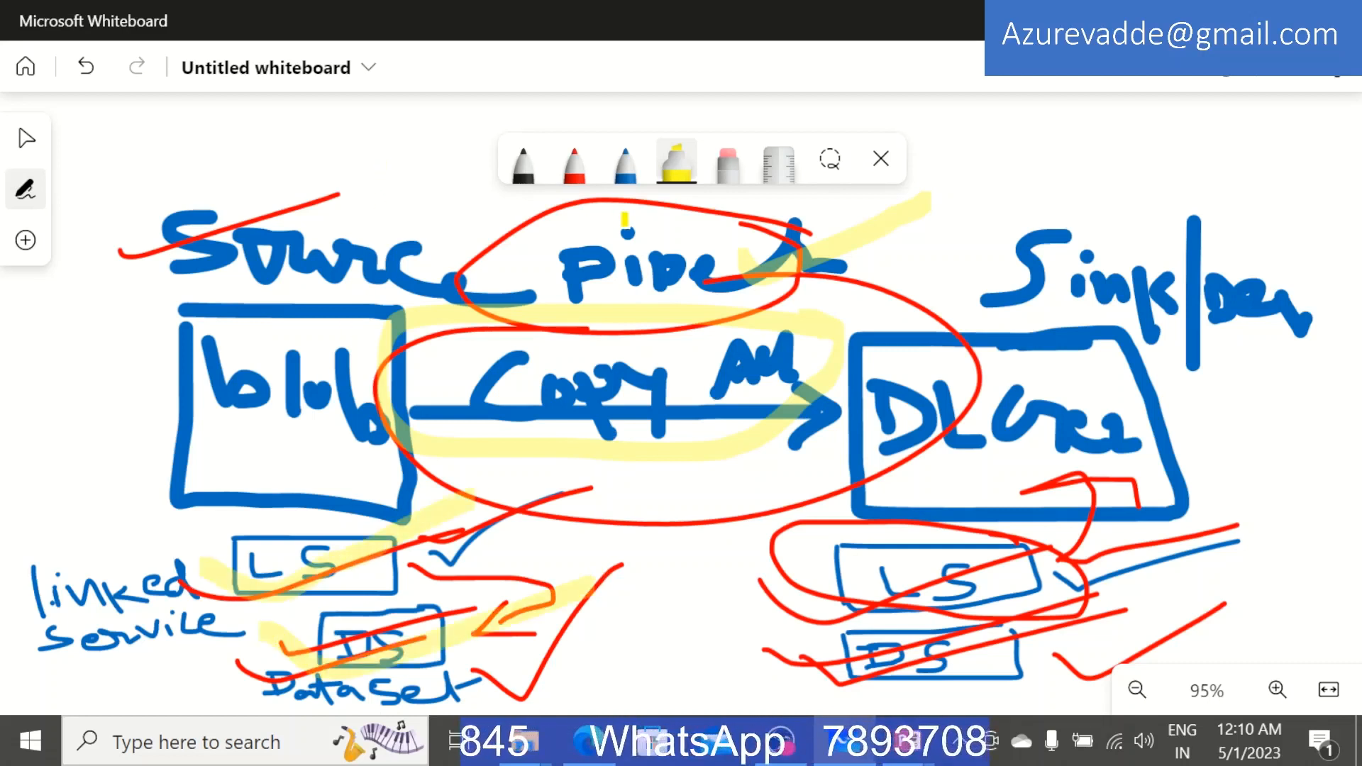
pyautogui.moveTo(367, 139)
pyautogui.mouseDown()
pyautogui.moveTo(114, 212)
pyautogui.moveTo(96, 486)
pyautogui.moveTo(160, 681)
pyautogui.moveTo(374, 709)
pyautogui.moveTo(536, 593)
pyautogui.moveTo(528, 298)
pyautogui.moveTo(419, 160)
pyautogui.moveTo(312, 114)
pyautogui.mouseUp()
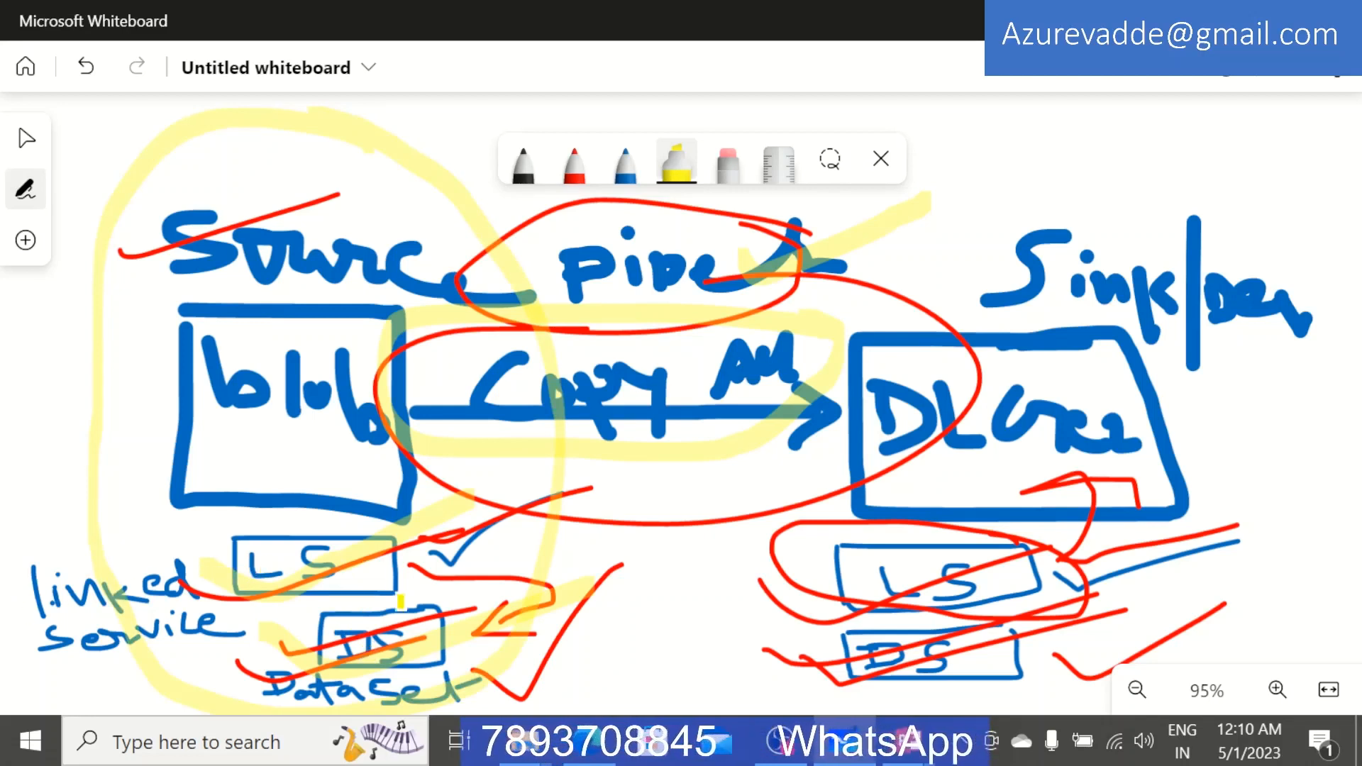
# Switch back to Azure Data Factory, set the activity's source dataset to Ds_blob_copyvaddedemo_csv and preview its data.
pyautogui.click(603, 751)
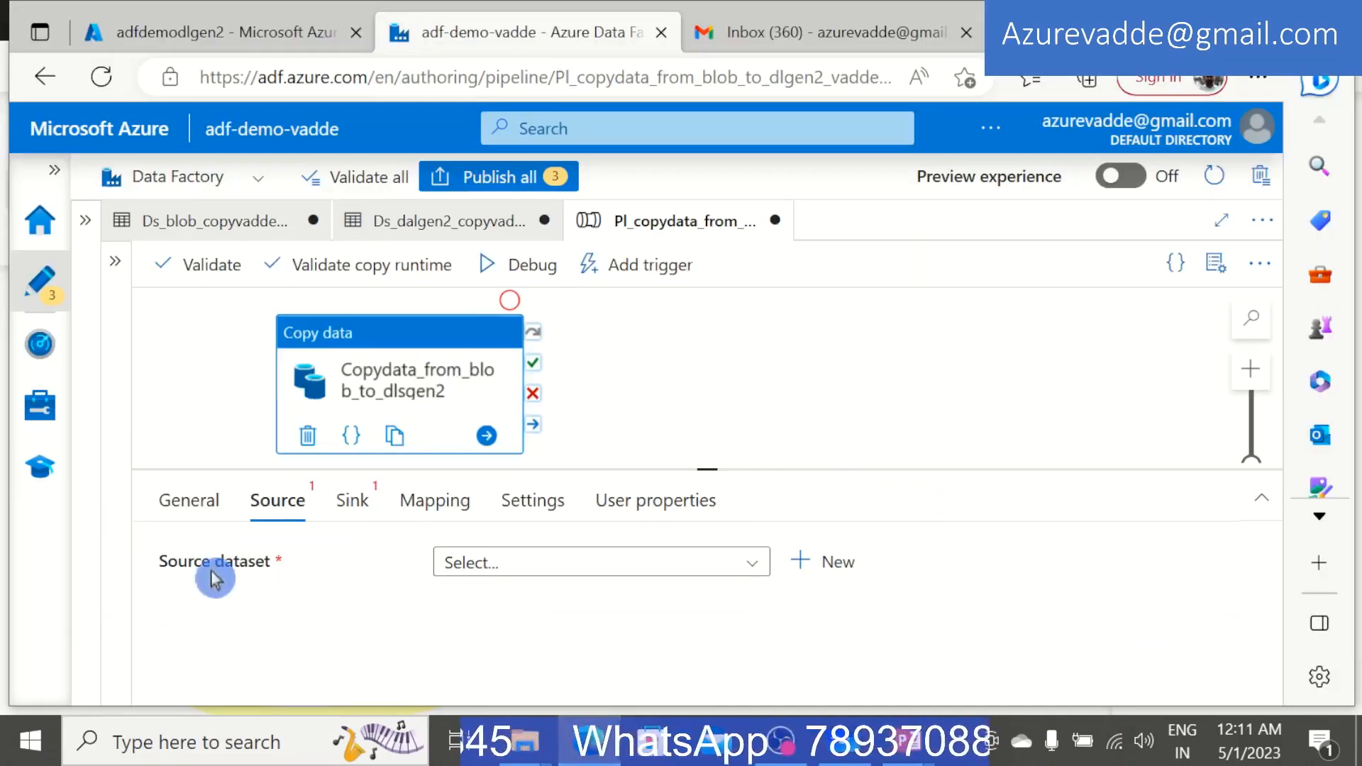
pyautogui.click(752, 564)
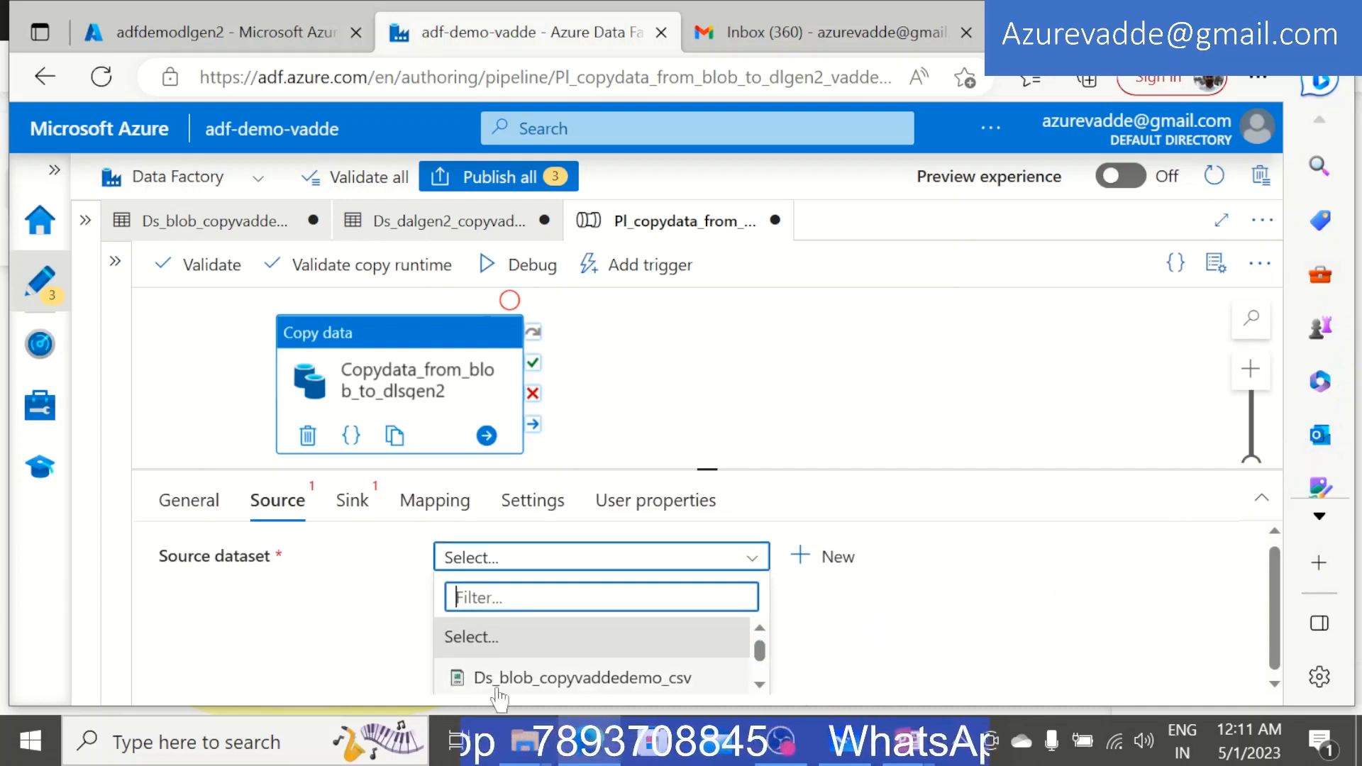
pyautogui.click(358, 642)
pyautogui.click(699, 567)
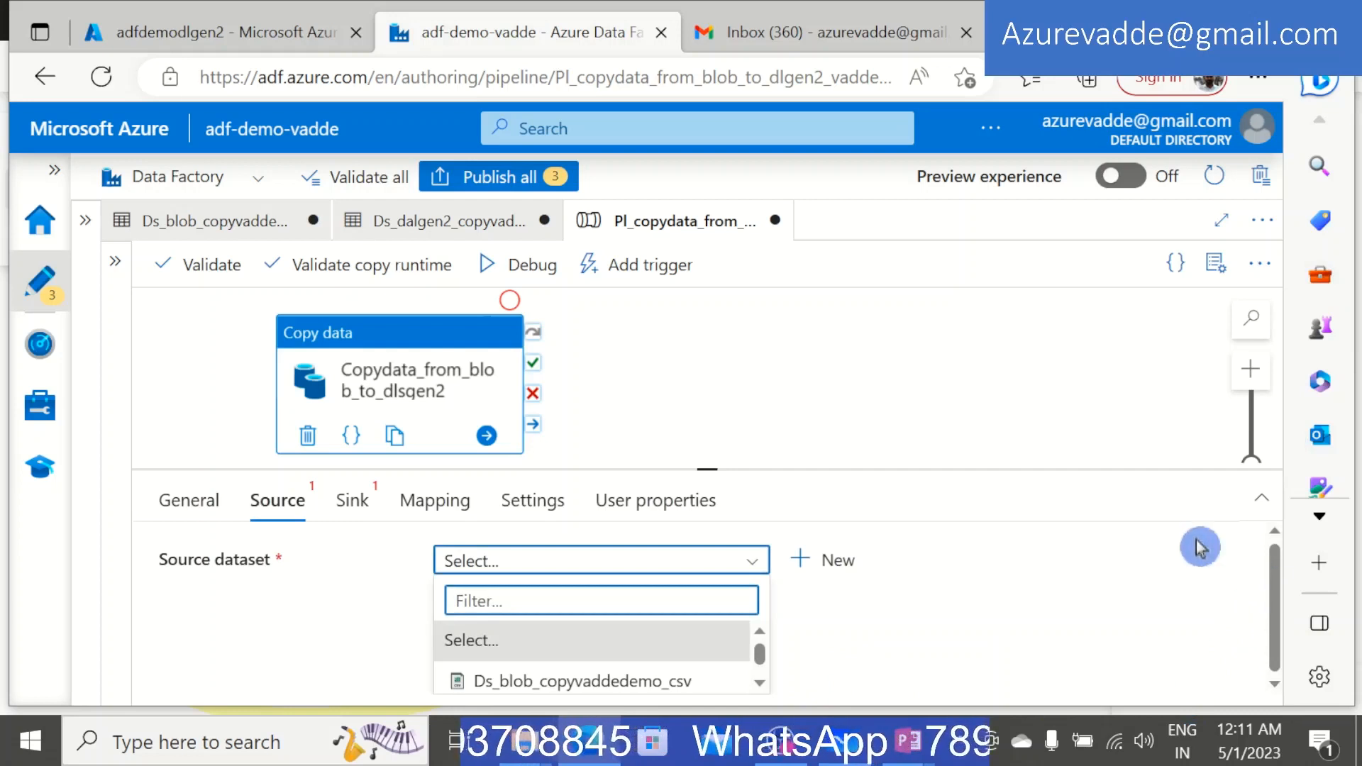
pyautogui.moveTo(936, 467); pyautogui.dragTo(937, 419)
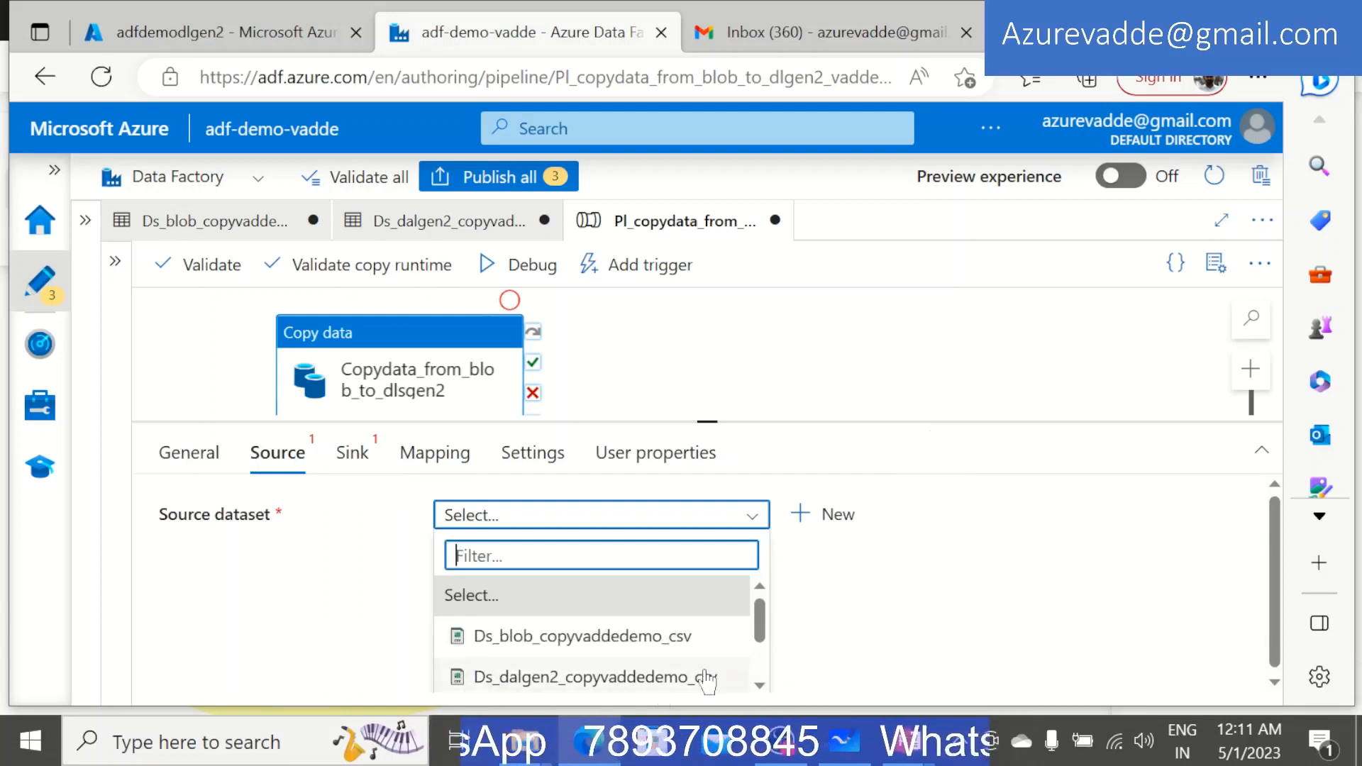
pyautogui.moveTo(759, 617); pyautogui.dragTo(759, 659)
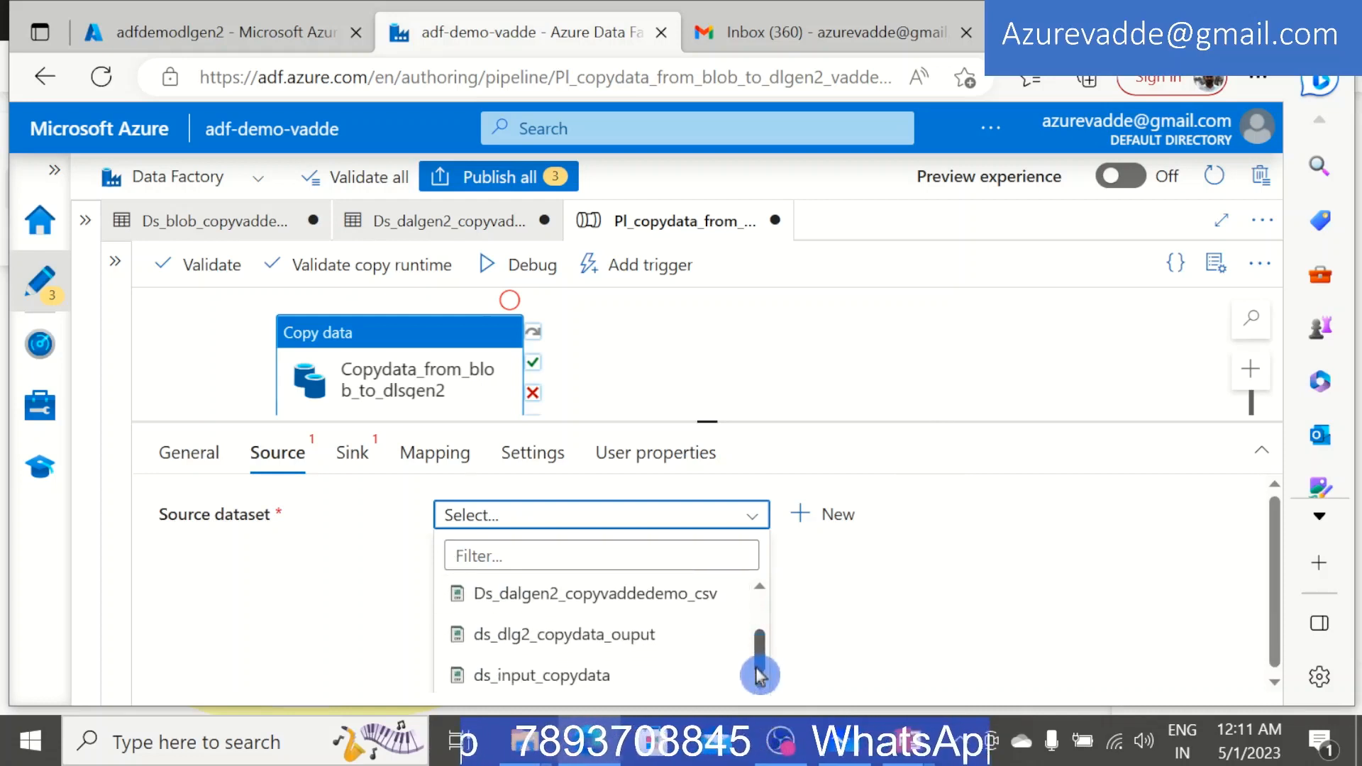
pyautogui.moveTo(525, 742)
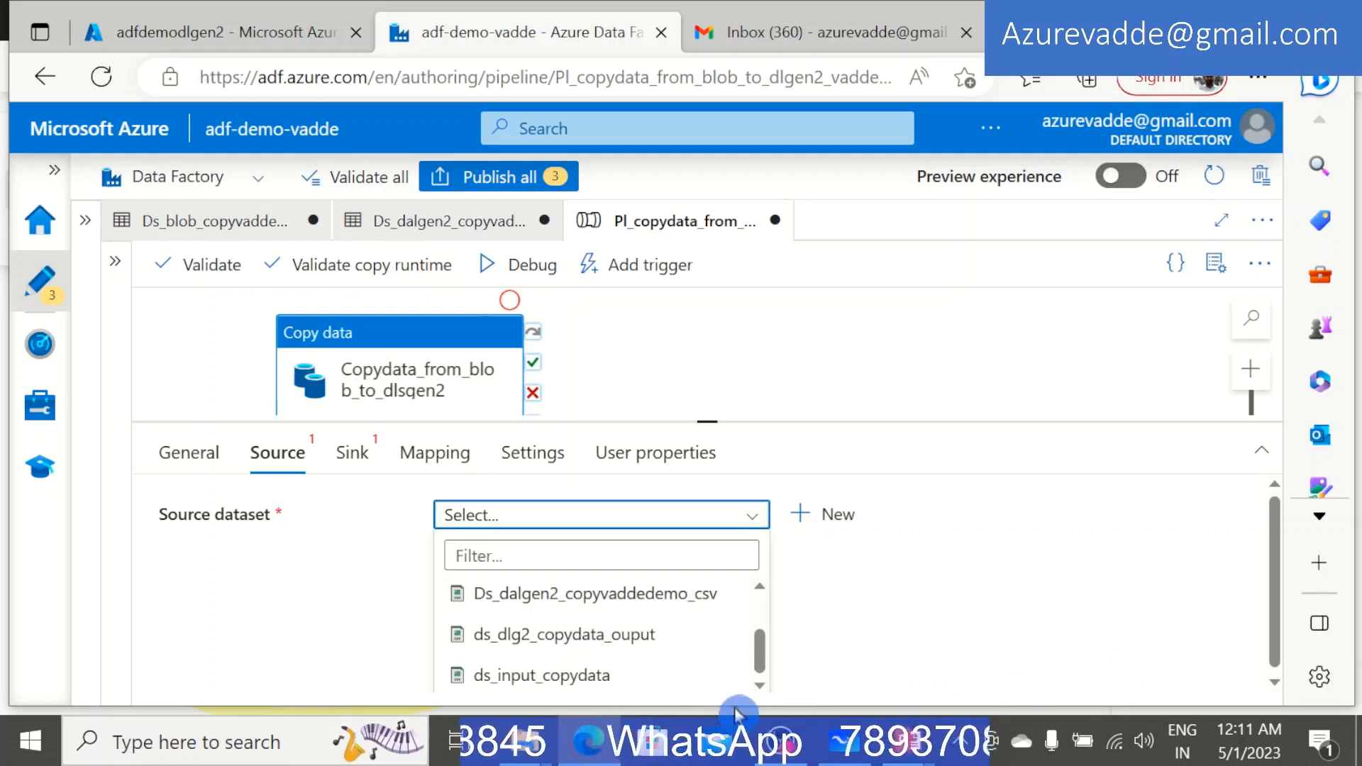
pyautogui.scroll(2, 535, 649)
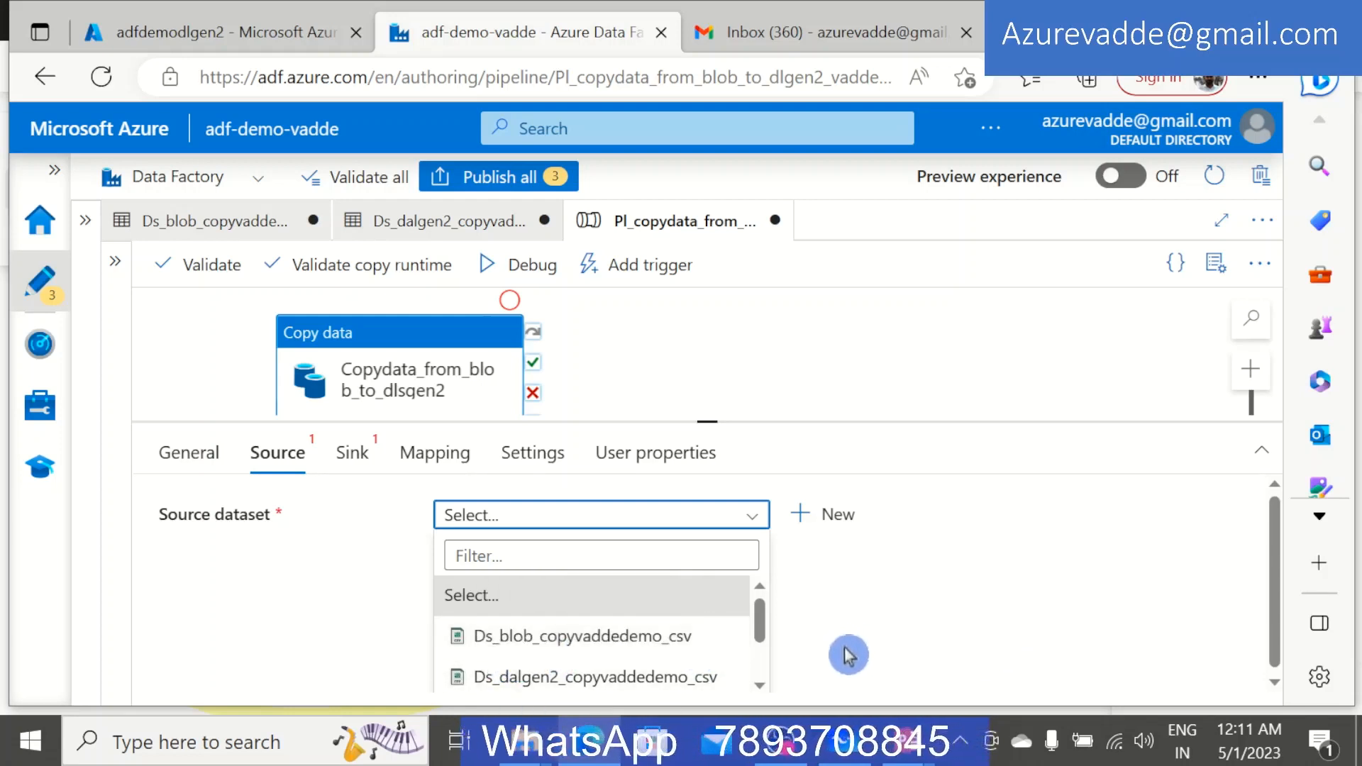
pyautogui.click(599, 642)
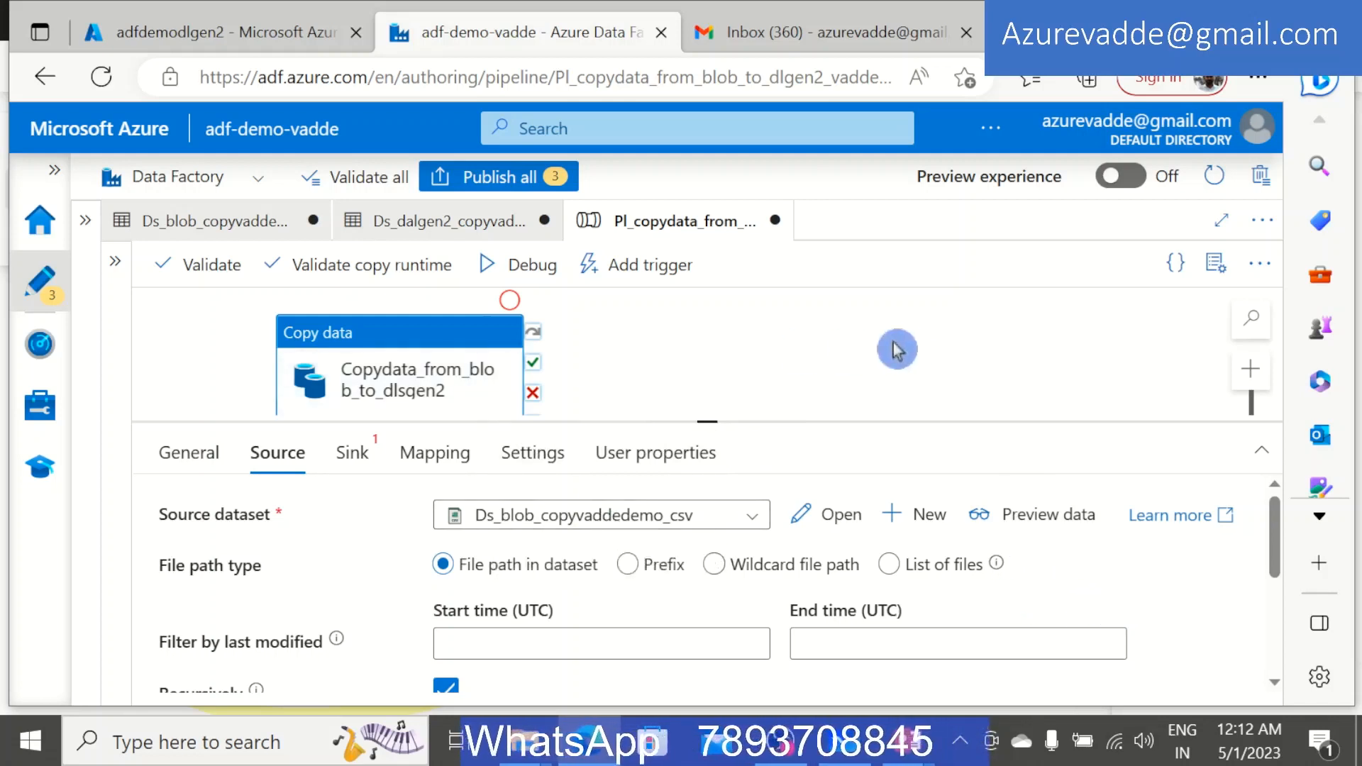
pyautogui.click(1039, 522)
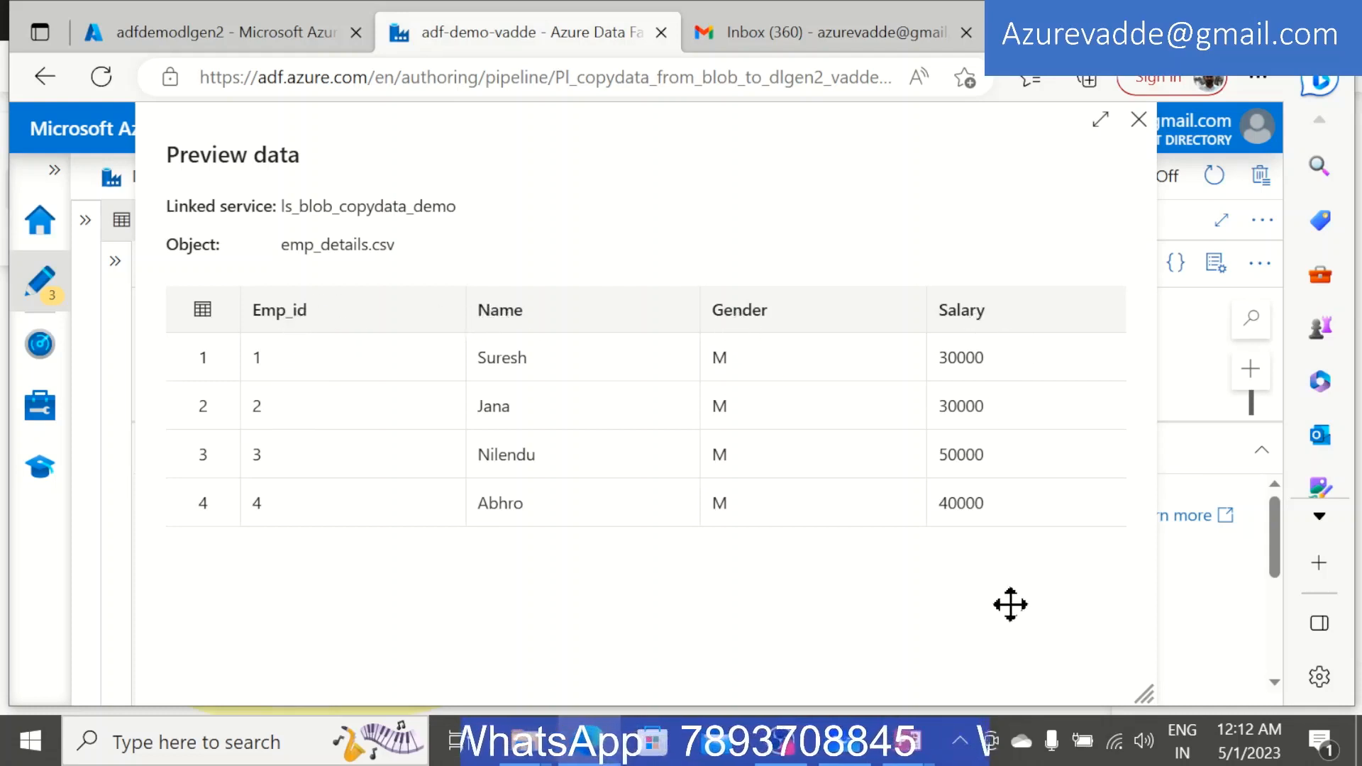
# Examine the source's last-modified filter, recursion, partition discovery, skip line count and additional columns options, and open the sink settings.
pyautogui.click(1139, 118)
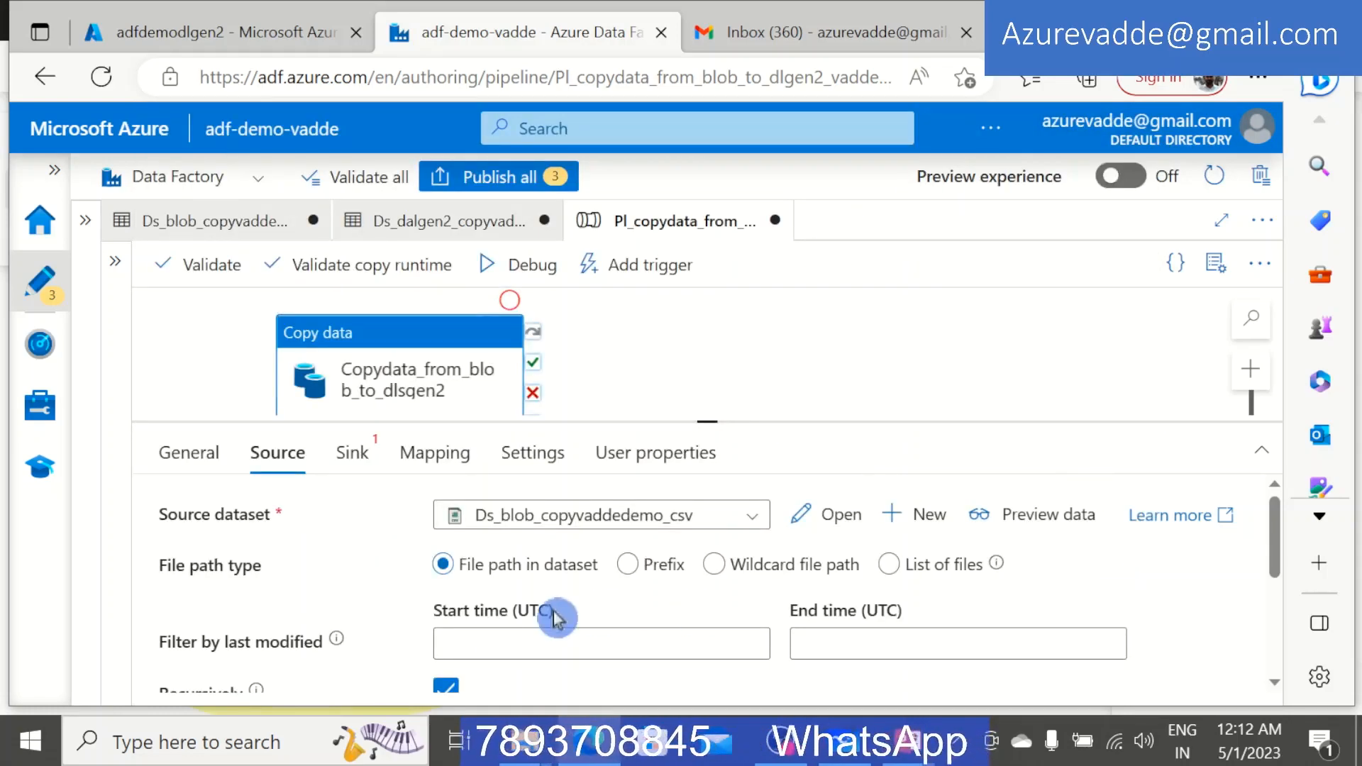
pyautogui.scroll(-1, 367, 594)
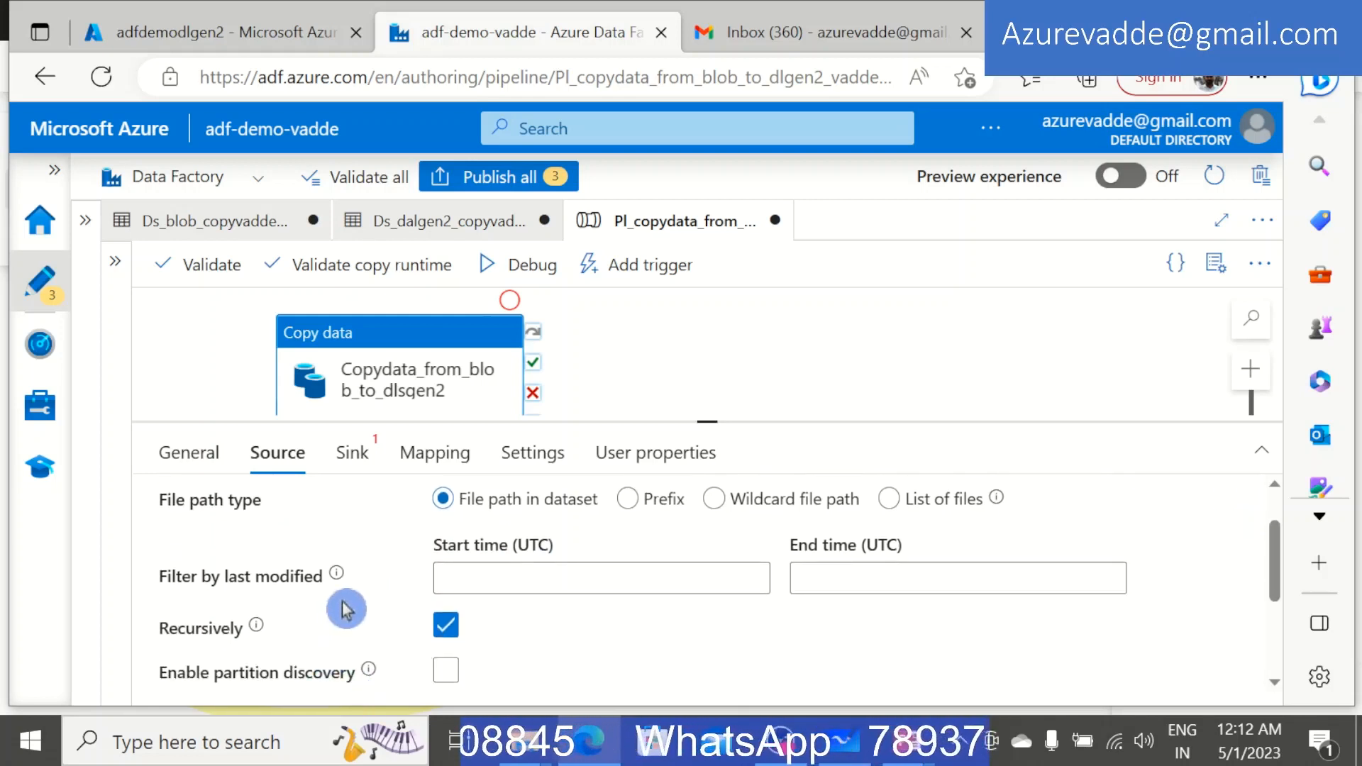
pyautogui.scroll(-1, 917, 608)
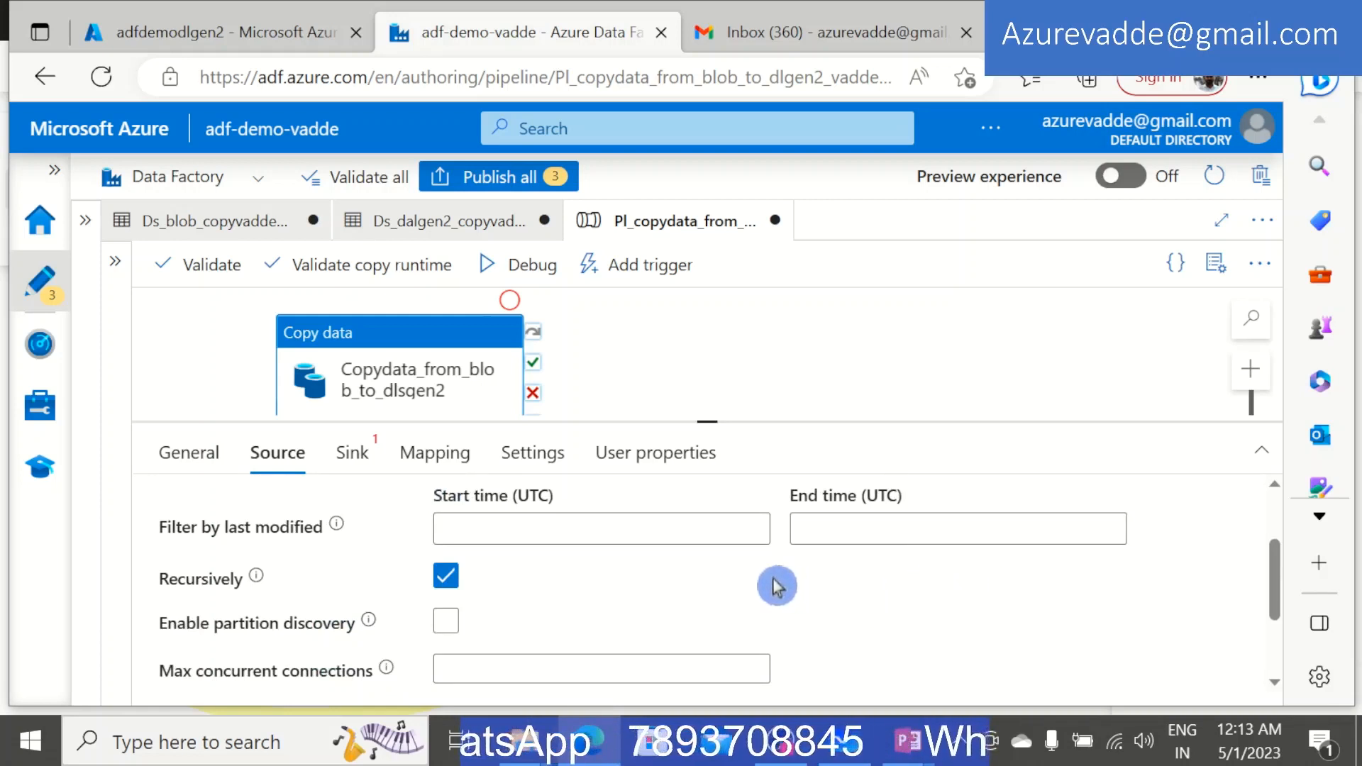
pyautogui.scroll(-3, 816, 596)
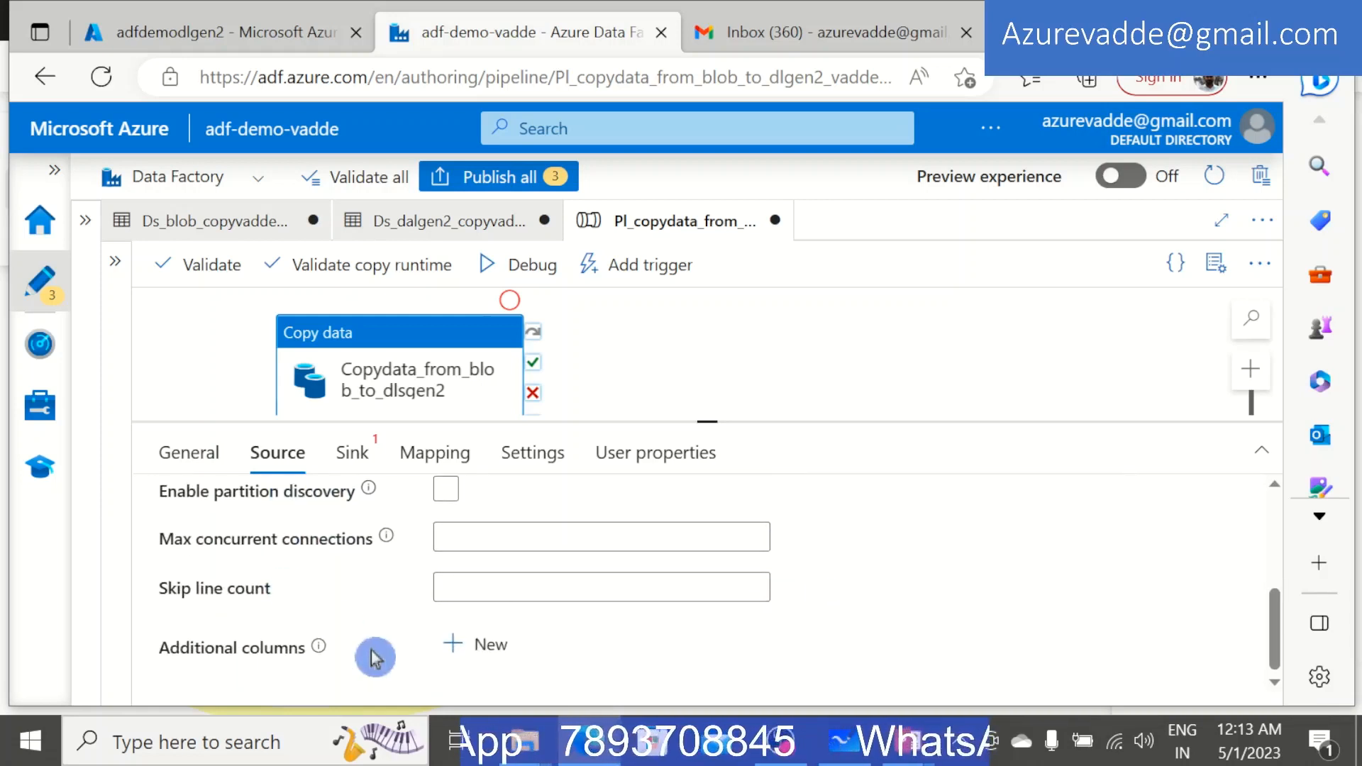
pyautogui.click(352, 454)
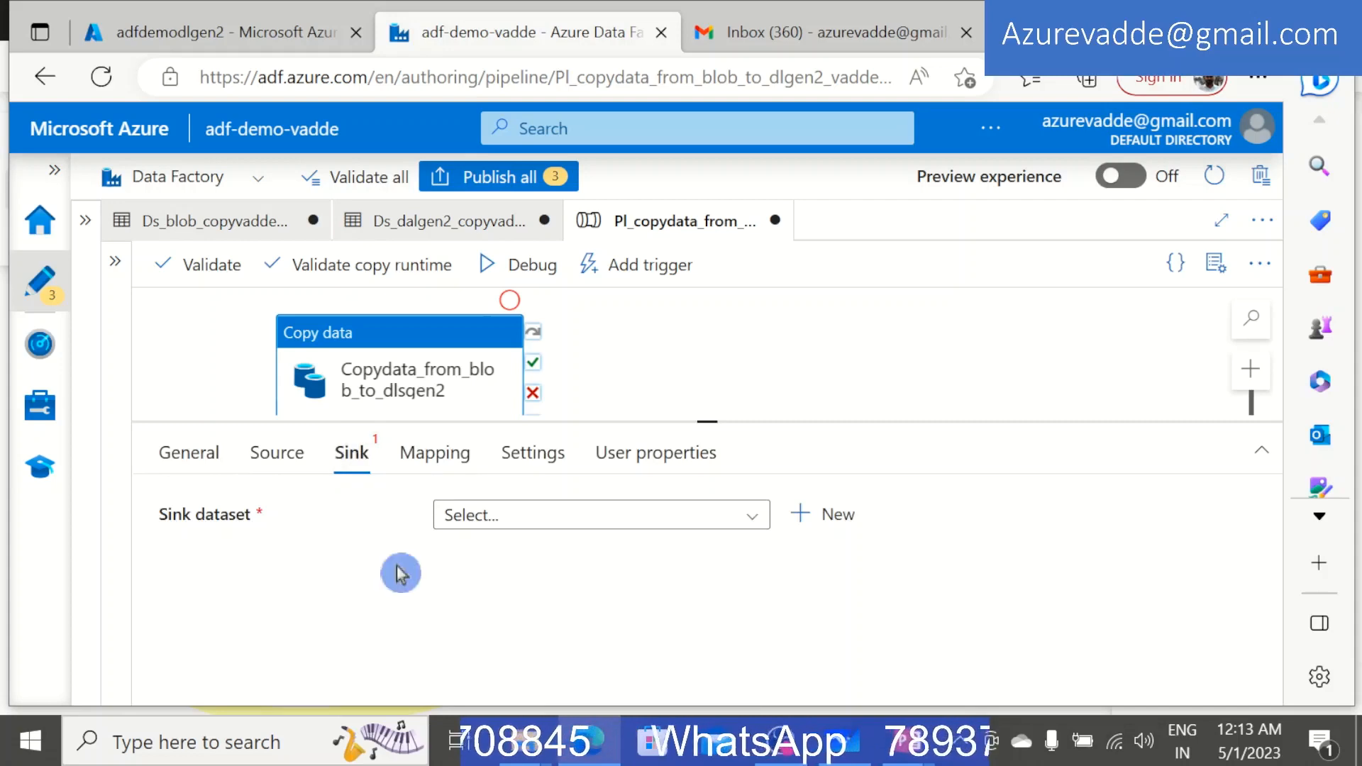
# Mark the sink side of the Microsoft Whiteboard diagram with a yellow highlighter check mark and return to Azure Data Factory.
pyautogui.click(841, 754)
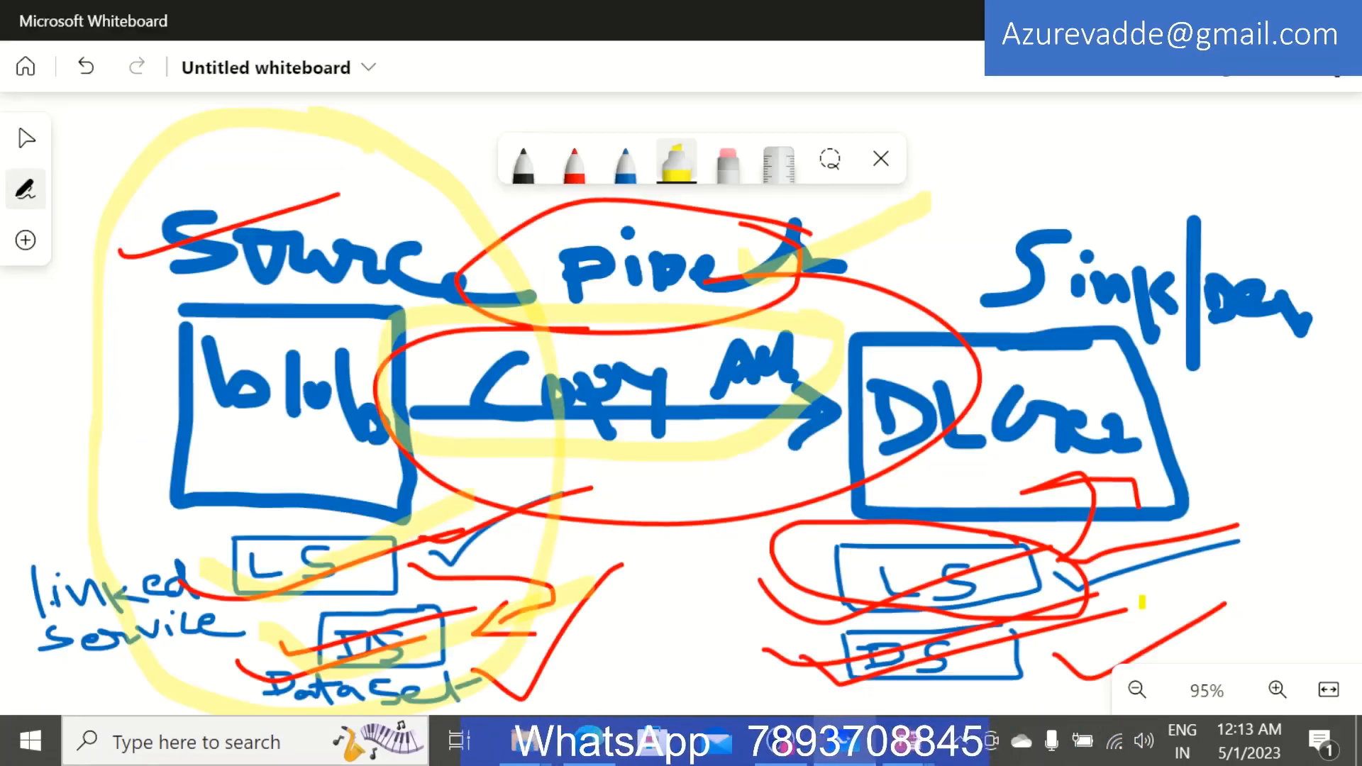
pyautogui.moveTo(1247, 615); pyautogui.dragTo(1358, 425)
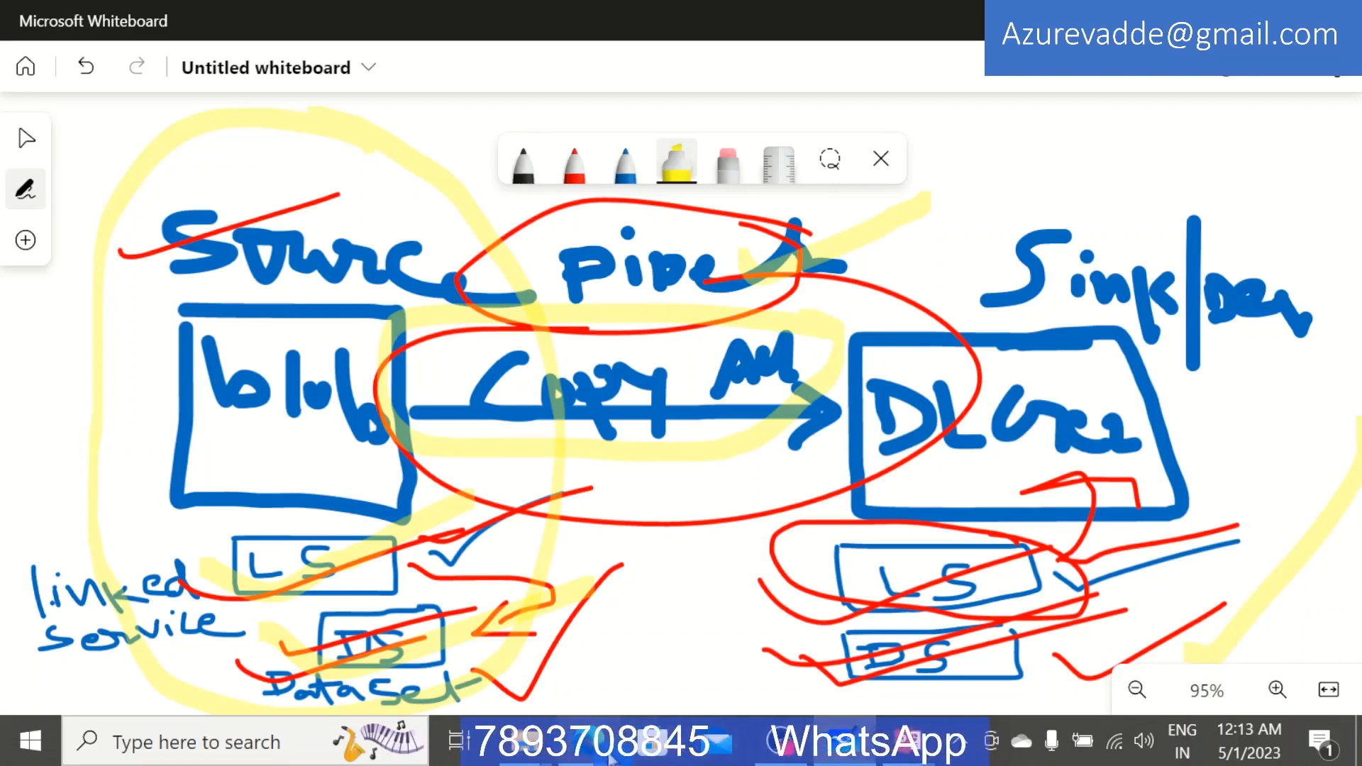
pyautogui.hotkey('alt', 'Tab')
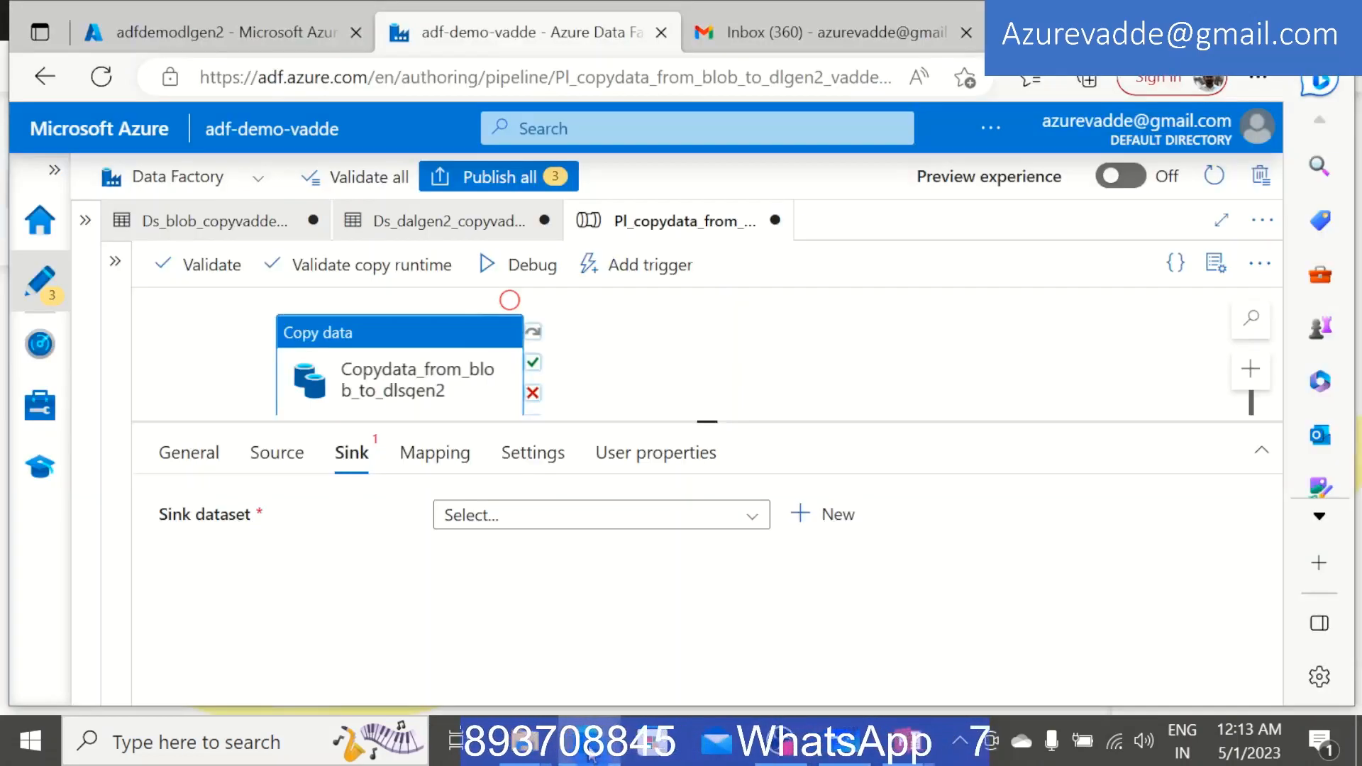
# Set the activity's sink dataset to Ds_dalgen2_copyvaddedemo_csv and slightly enlarge the properties area.
pyautogui.click(505, 524)
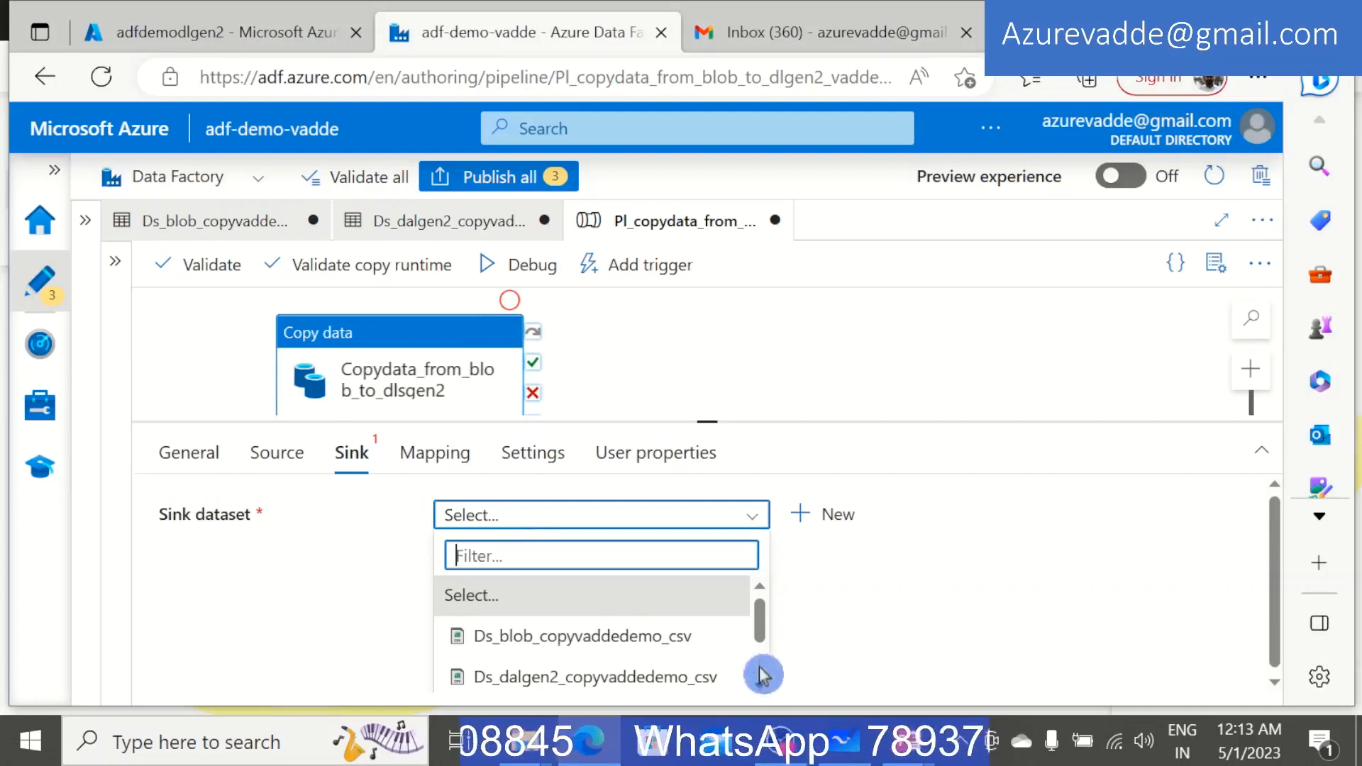
pyautogui.moveTo(764, 621)
pyautogui.mouseDown()
pyautogui.moveTo(765, 649)
pyautogui.moveTo(766, 633)
pyautogui.mouseUp()
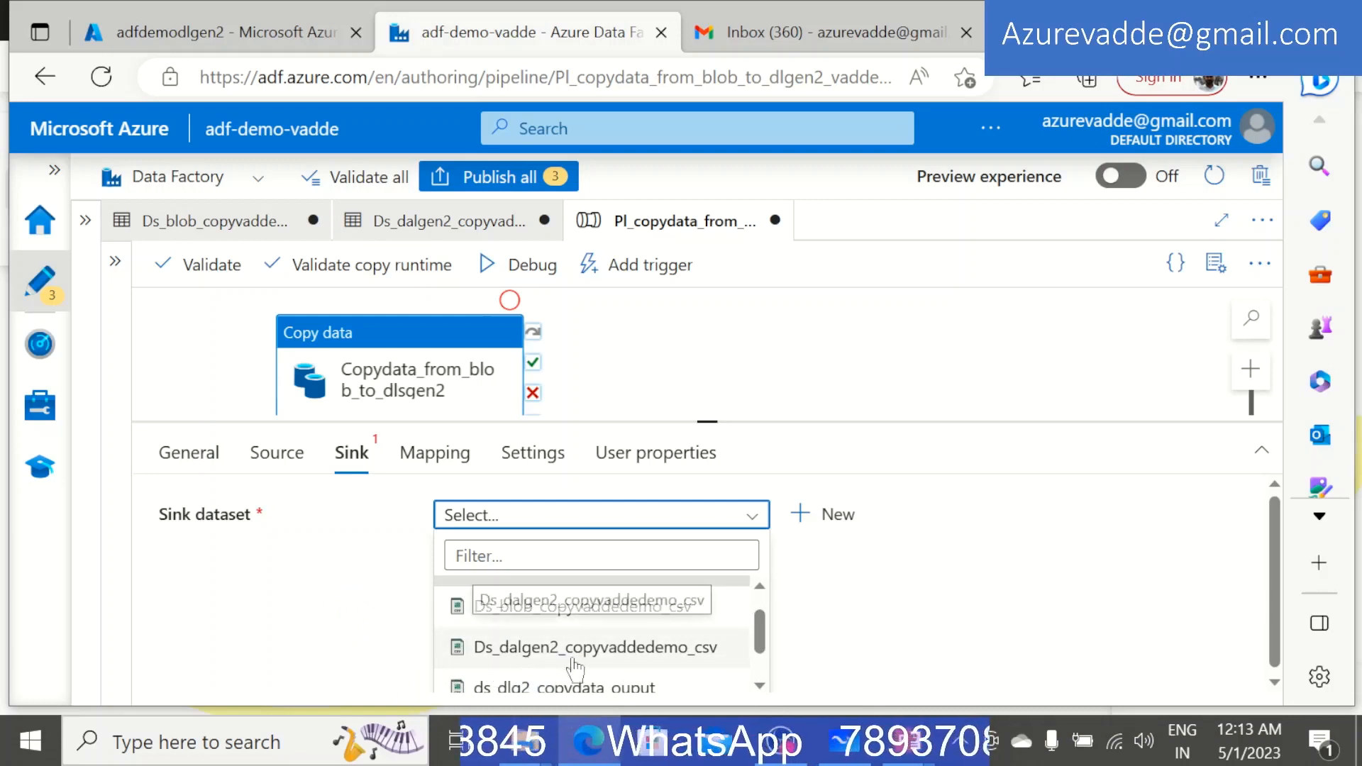
pyautogui.click(658, 652)
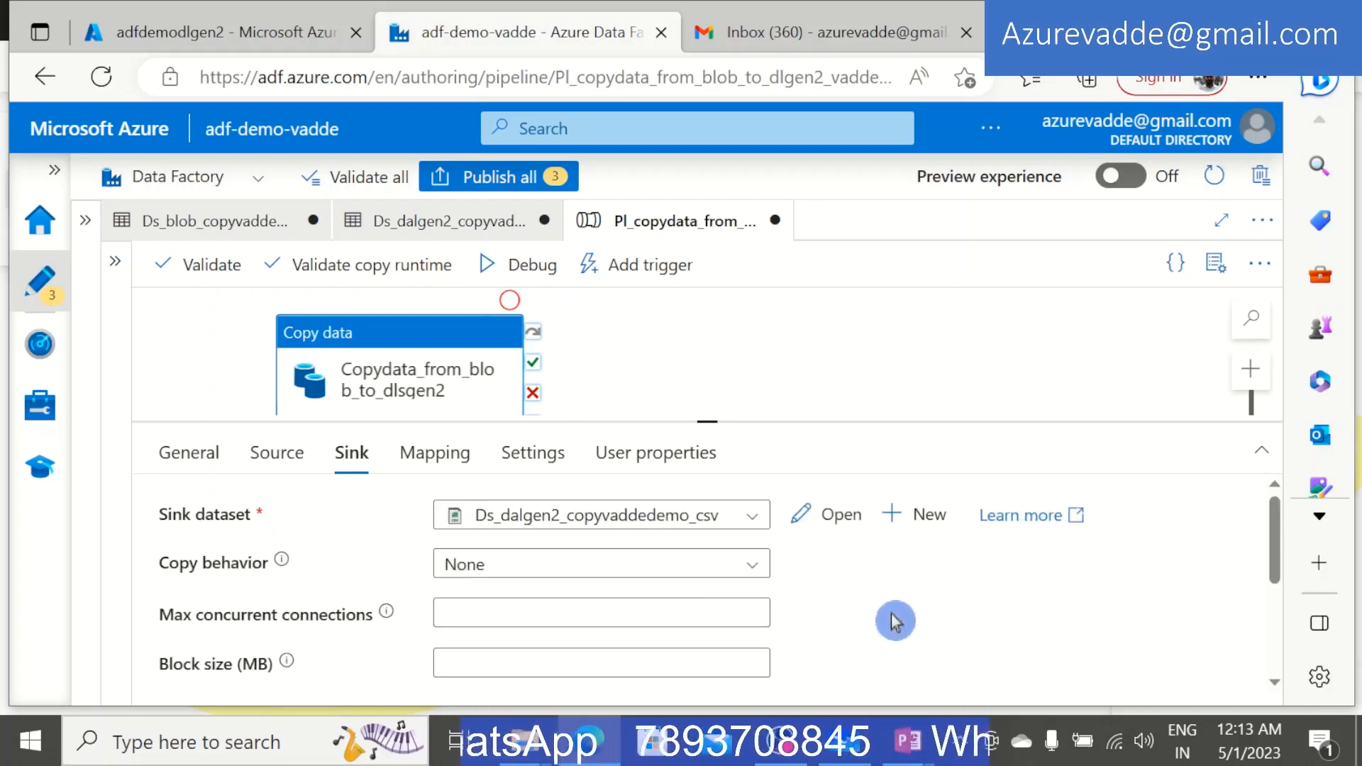
pyautogui.scroll(-1, 891, 620)
pyautogui.scroll(1, 891, 632)
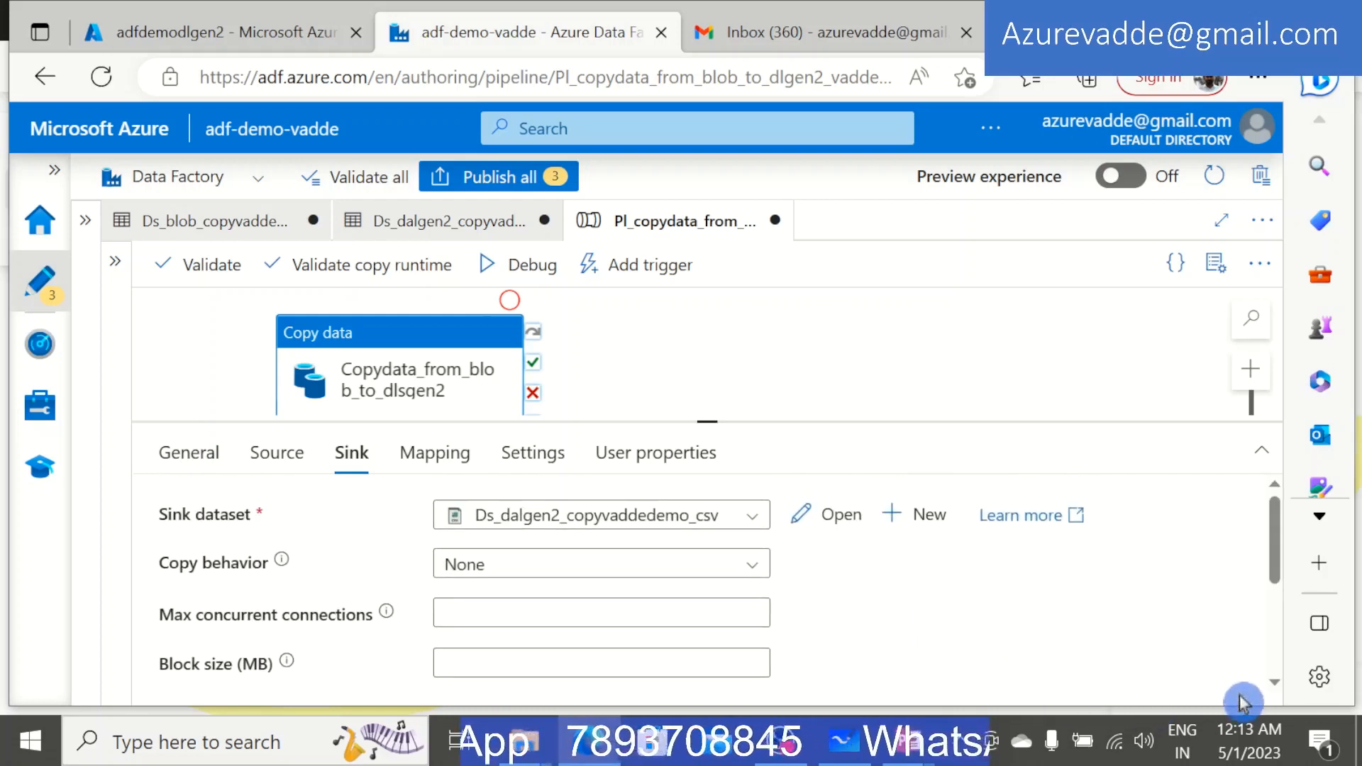
pyautogui.moveTo(1033, 417); pyautogui.dragTo(1033, 404)
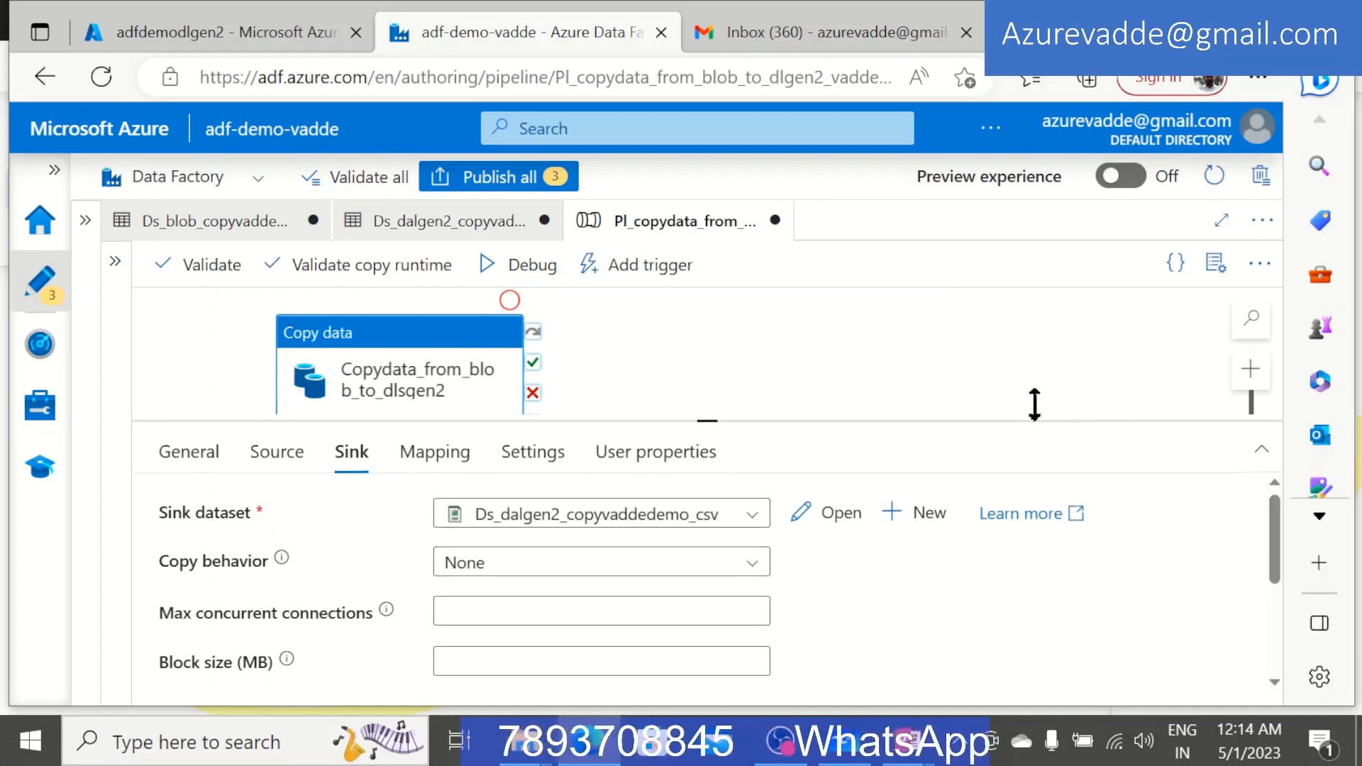
# Examine the sink's copy behavior choices, block size, metadata, quote all text, file extension and max rows per file options.
pyautogui.click(477, 552)
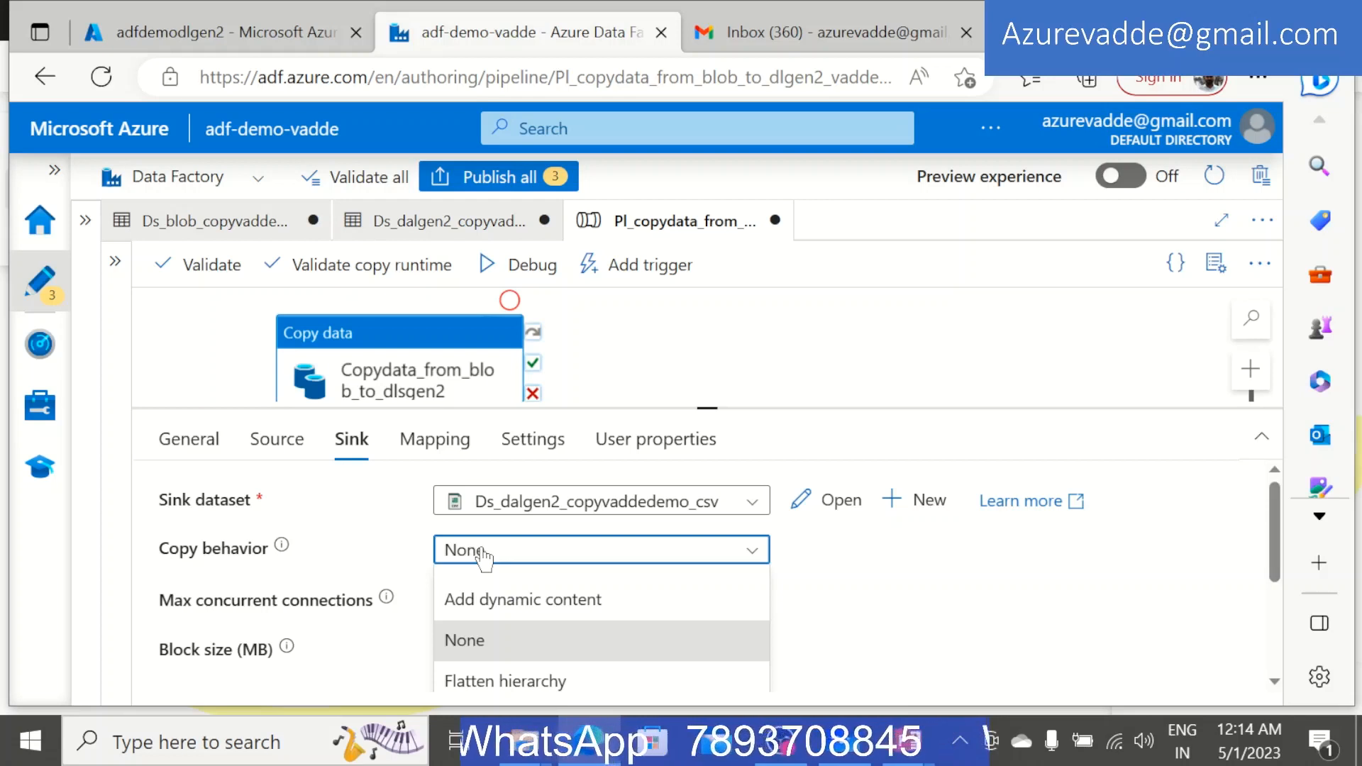
pyautogui.click(436, 560)
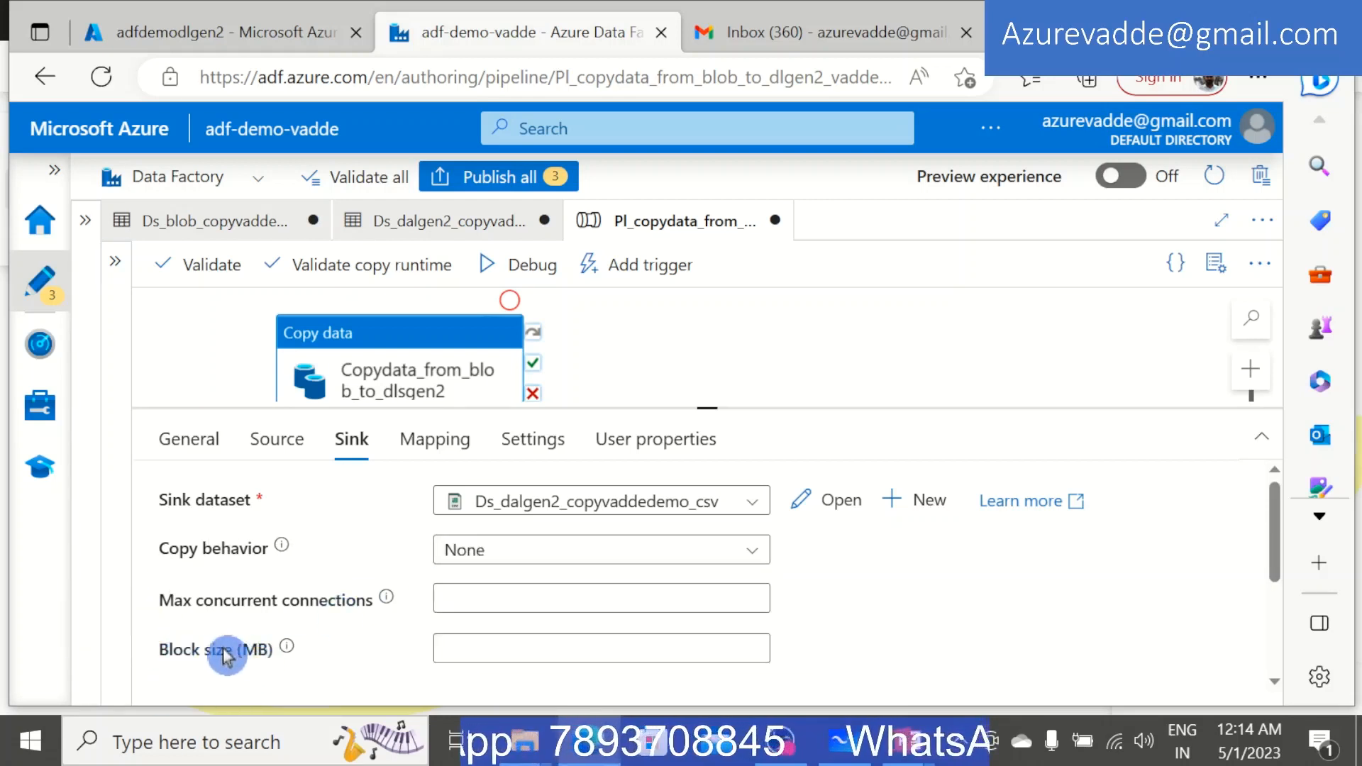
pyautogui.moveTo(386, 598)
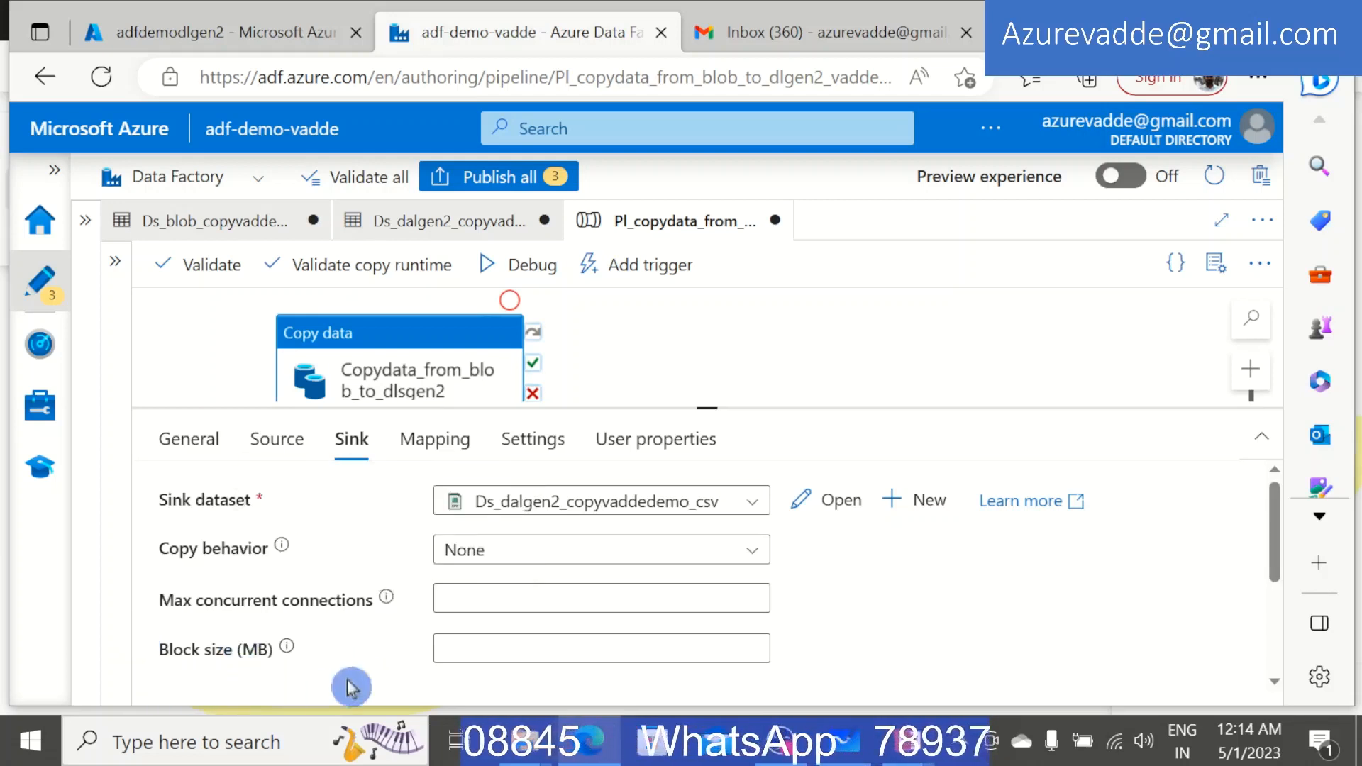
pyautogui.moveTo(287, 649)
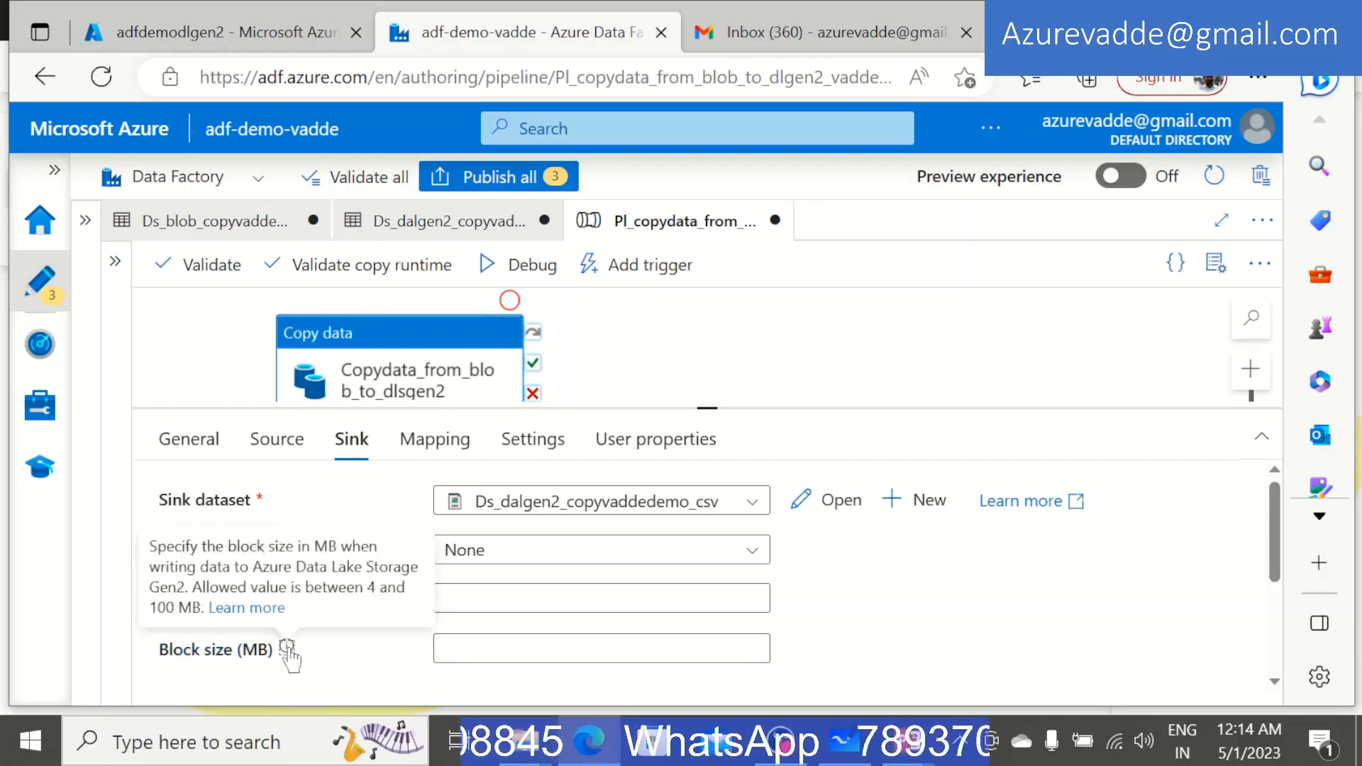
pyautogui.scroll(-2, 966, 647)
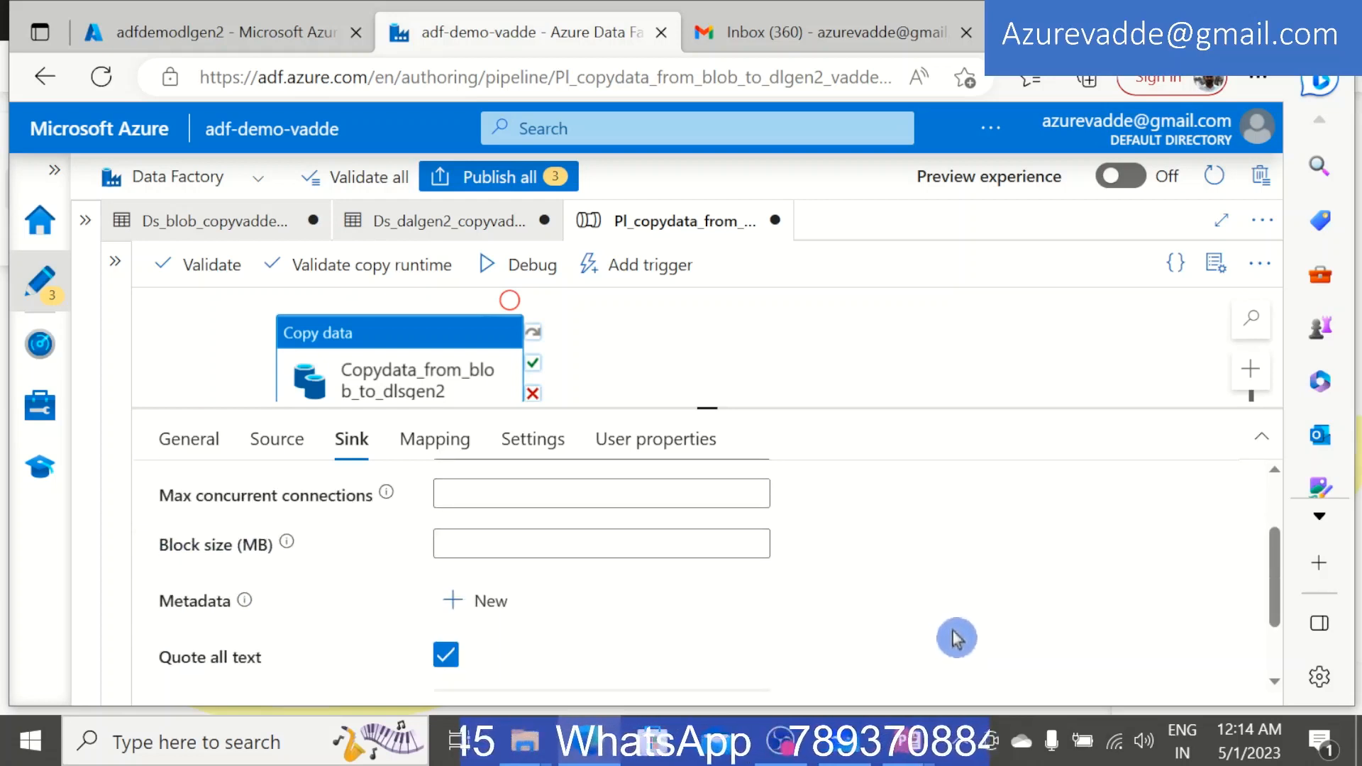
pyautogui.scroll(-1, 969, 575)
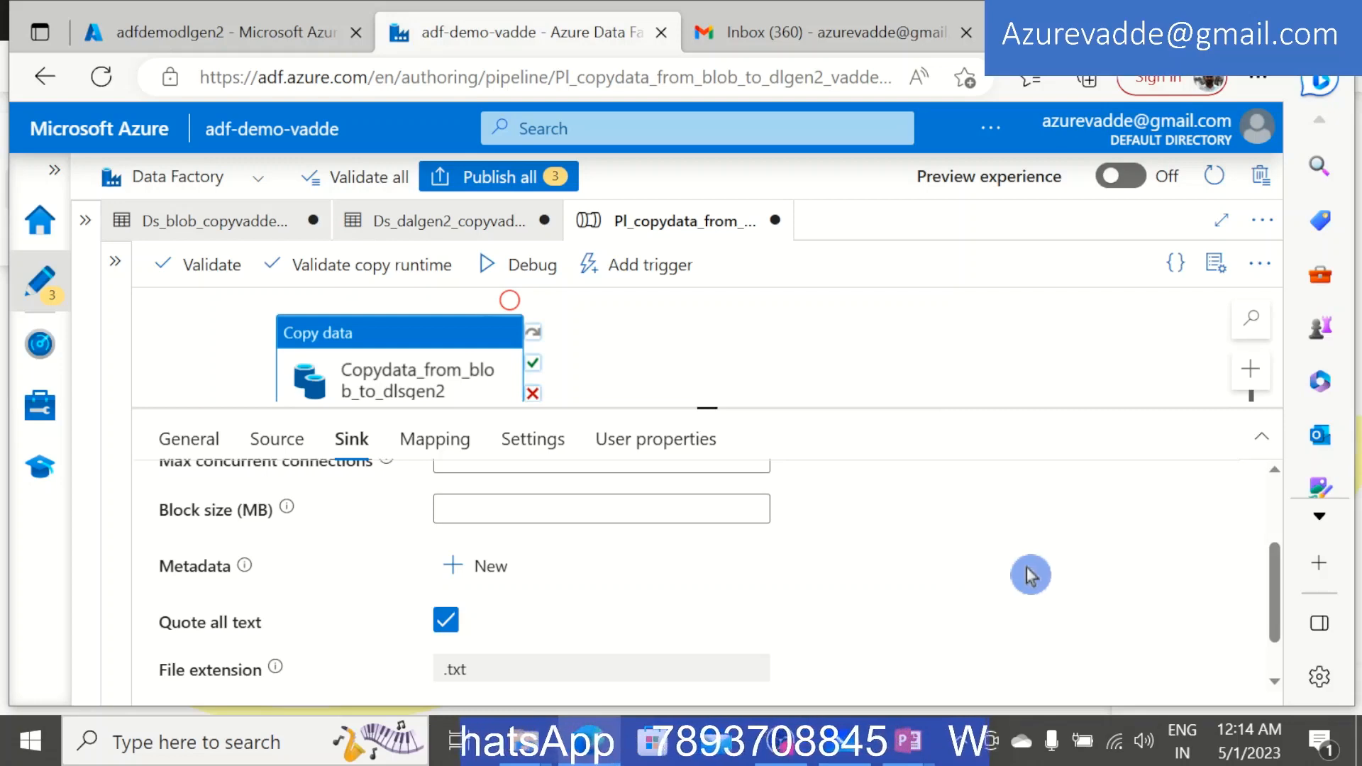
pyautogui.scroll(-2, 700, 602)
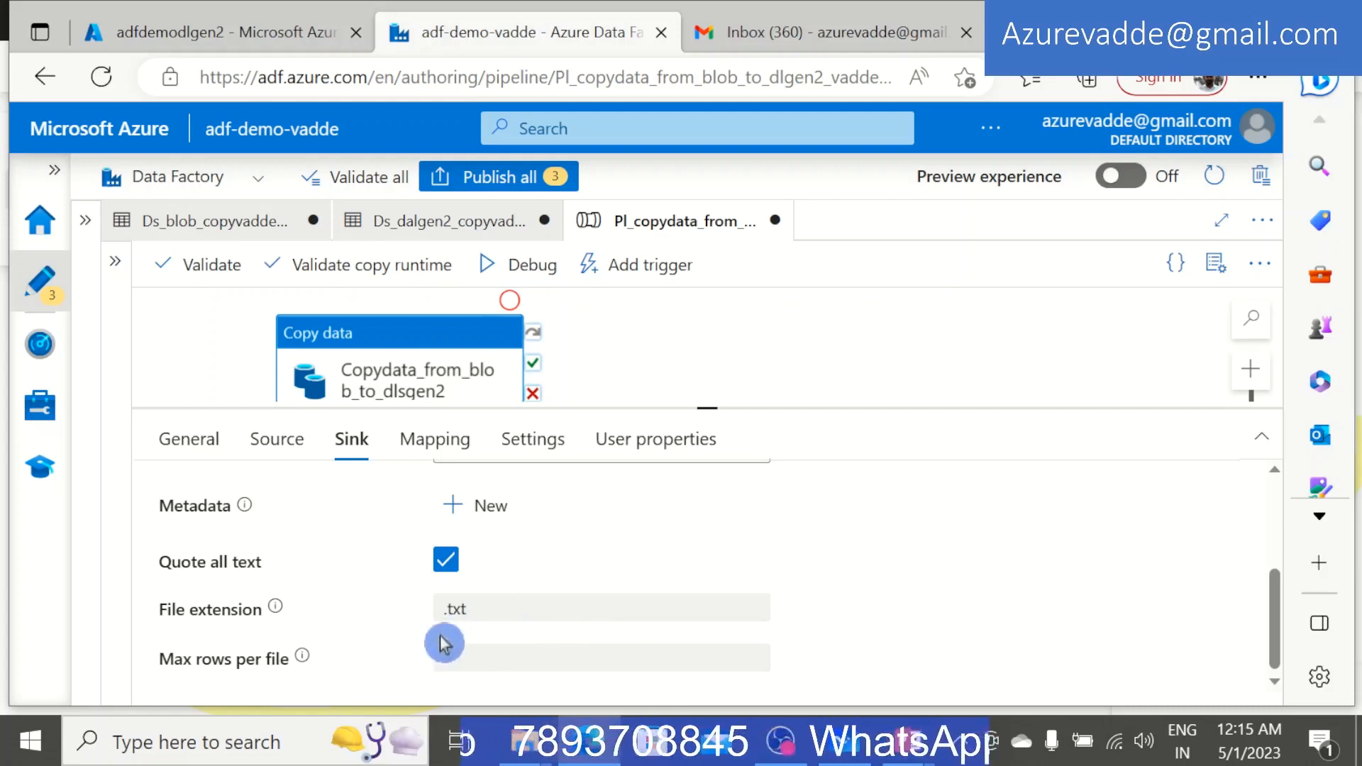
pyautogui.moveTo(275, 609)
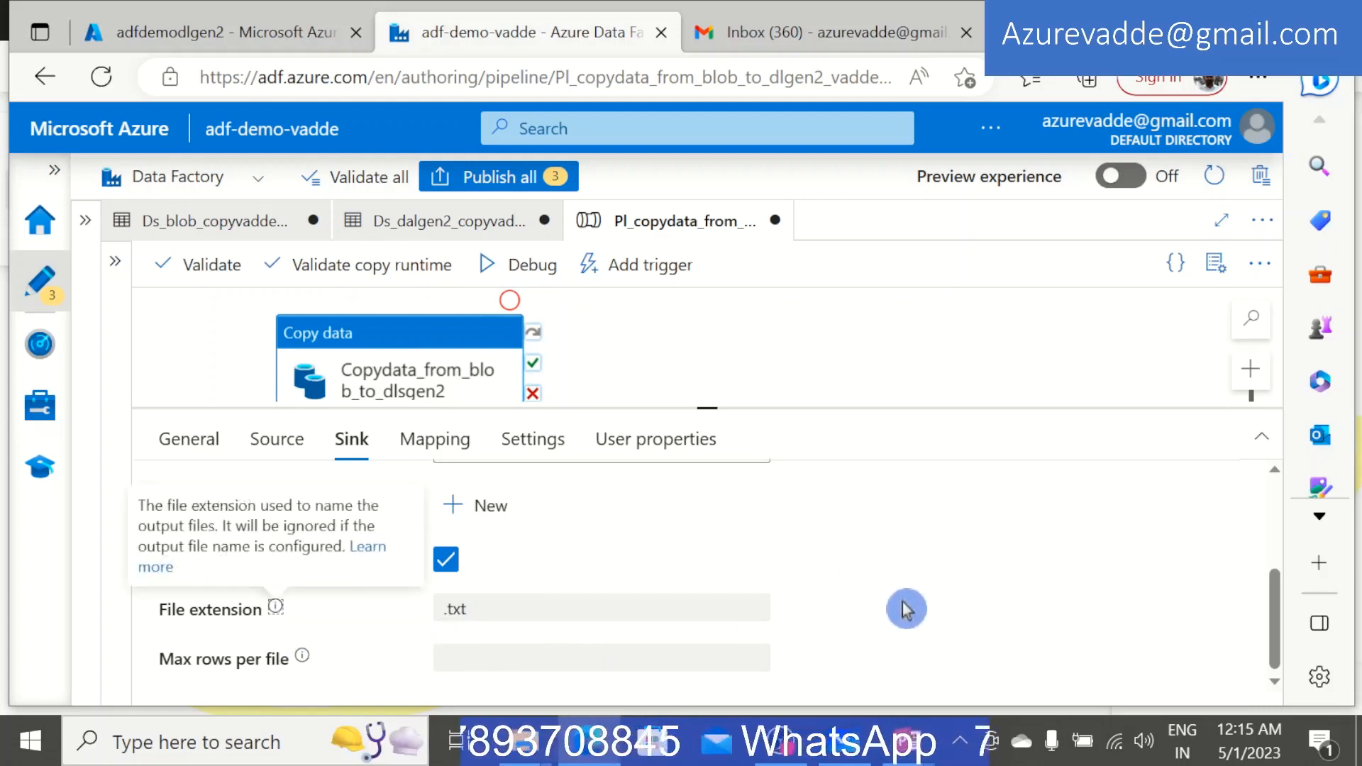
pyautogui.moveTo(1280, 633); pyautogui.dragTo(1275, 474)
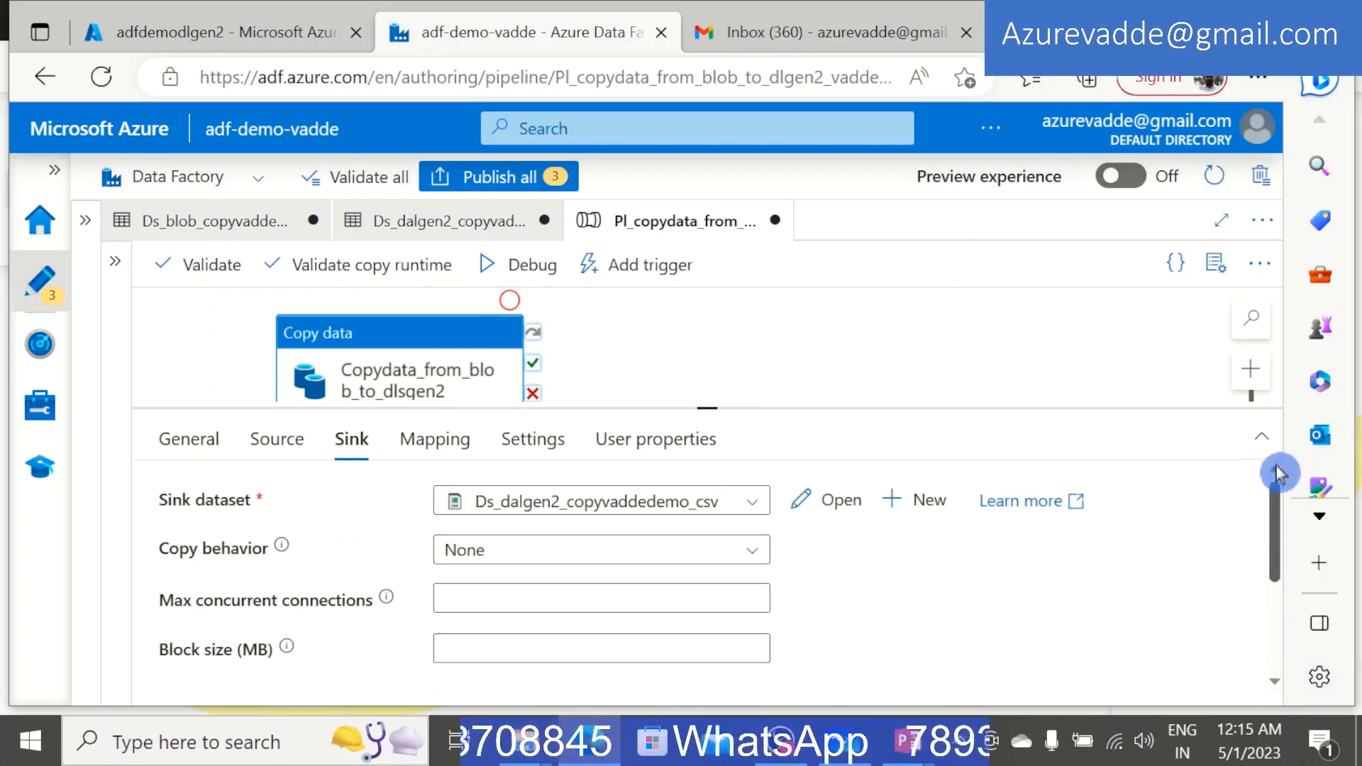
# Check the adfdemodlgen2 storage account's containers in the Azure portal, and import the schemas into the copy activity's mapping.
pyautogui.click(440, 446)
pyautogui.click(892, 546)
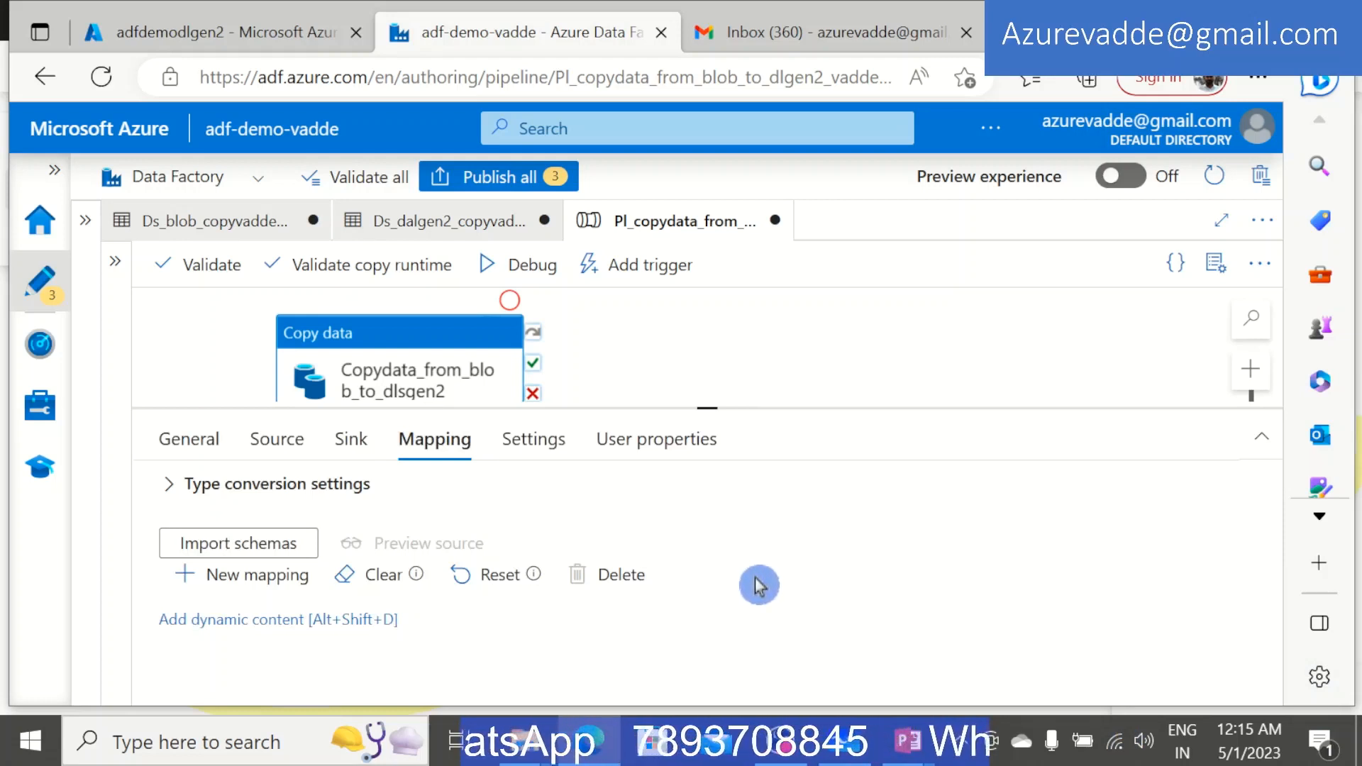
pyautogui.click(228, 31)
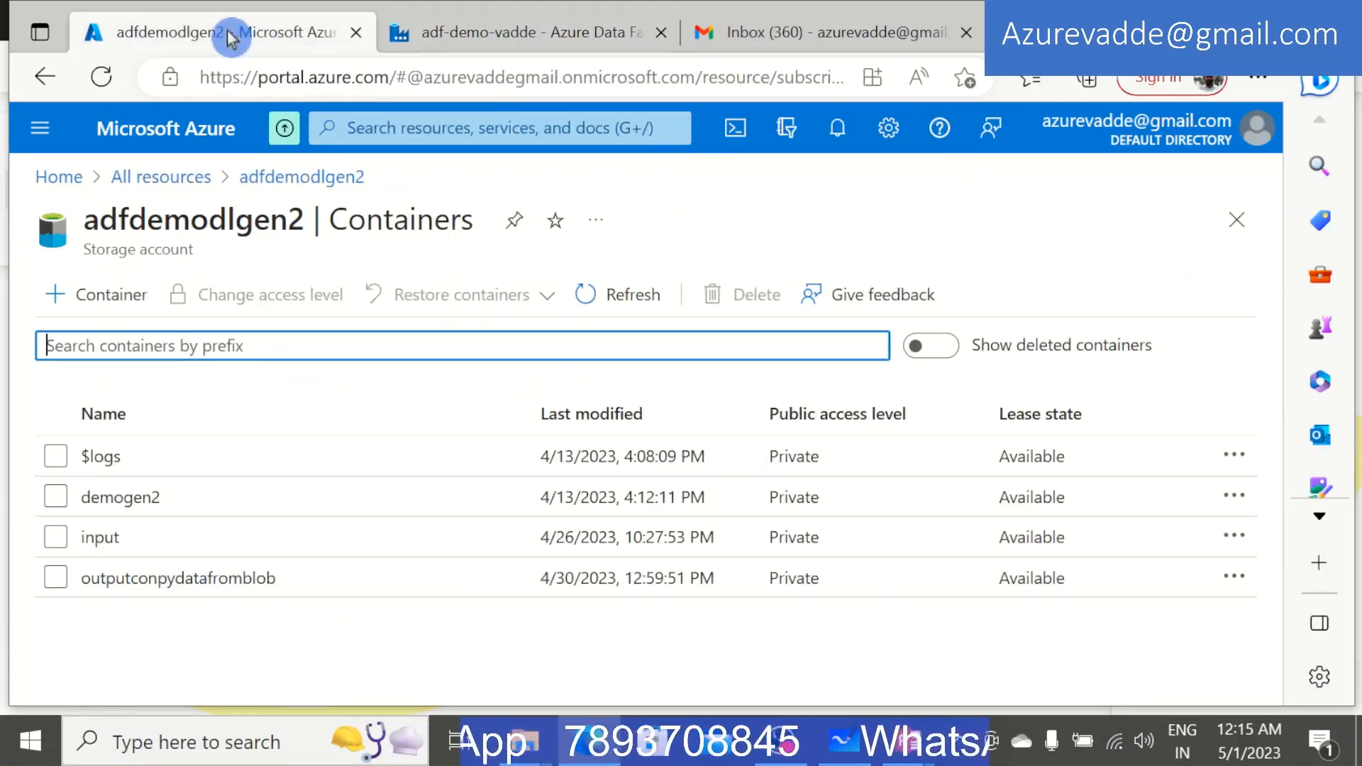
pyautogui.click(508, 27)
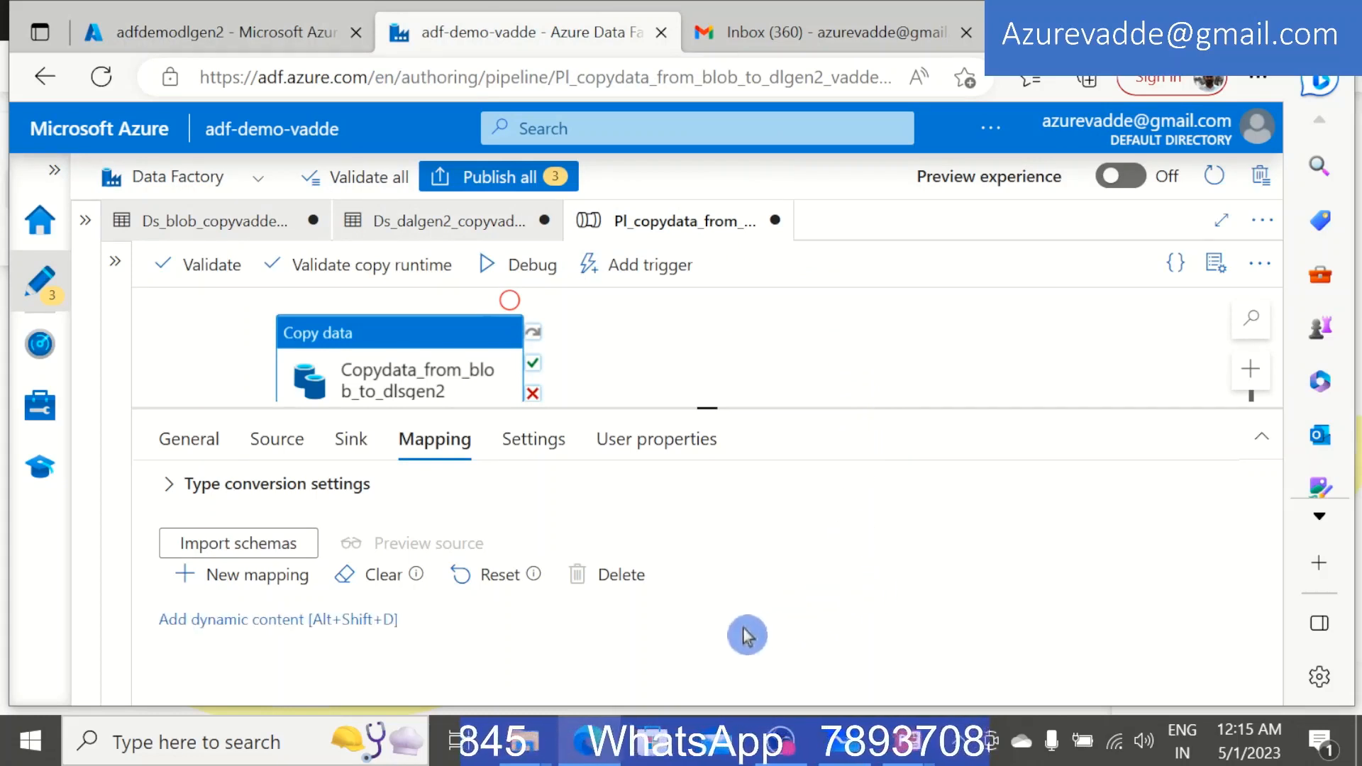
pyautogui.click(252, 547)
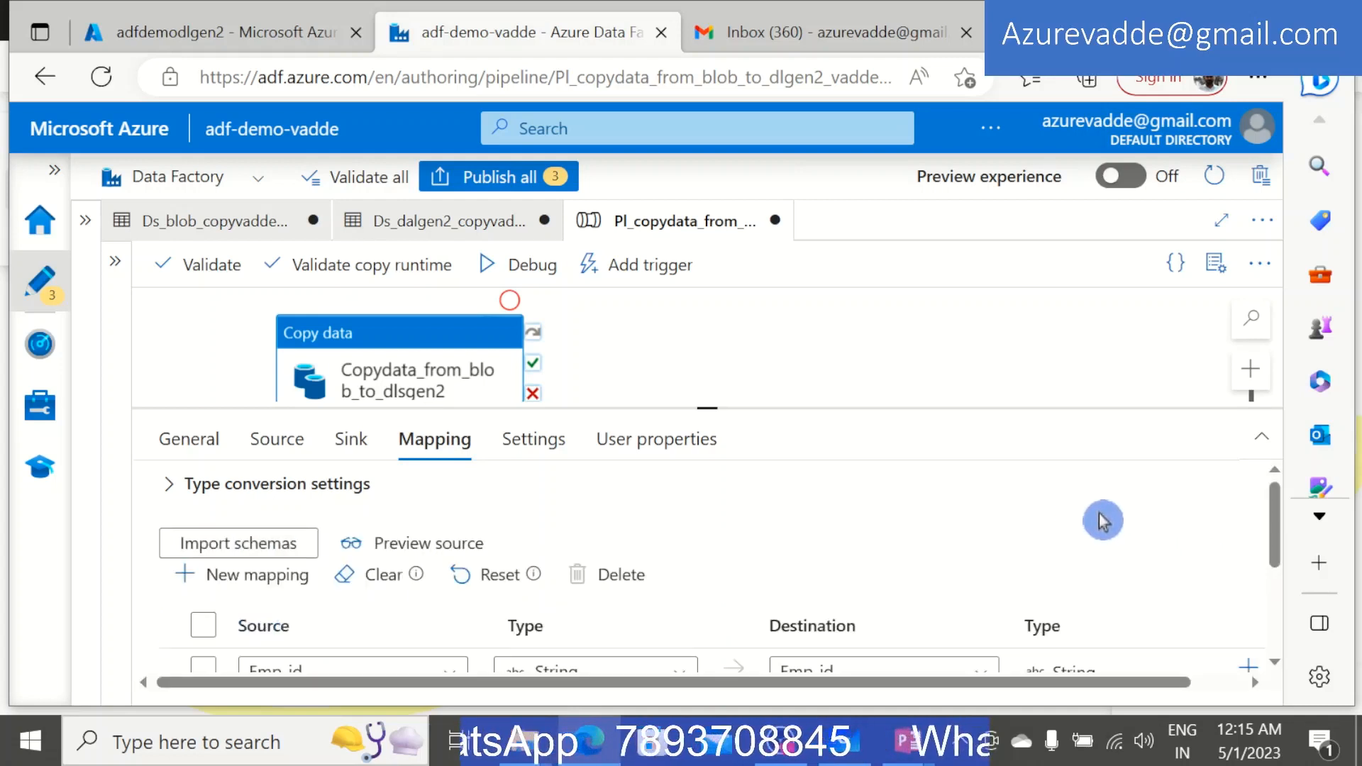
# Examine the source-to-destination column mappings and their types for Emp_id, Name, Gender and Salary.
pyautogui.scroll(-2, 913, 523)
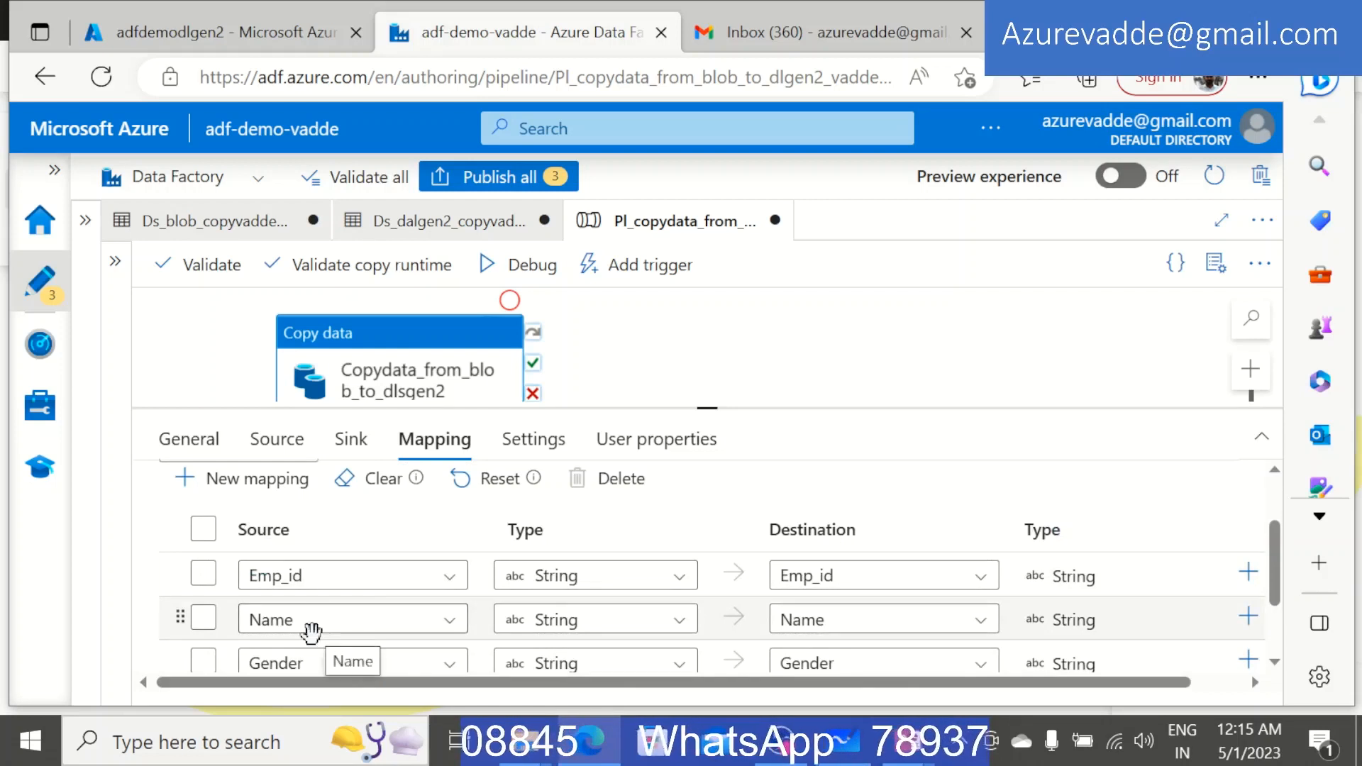
pyautogui.scroll(-1, 310, 632)
pyautogui.scroll(-1, 306, 632)
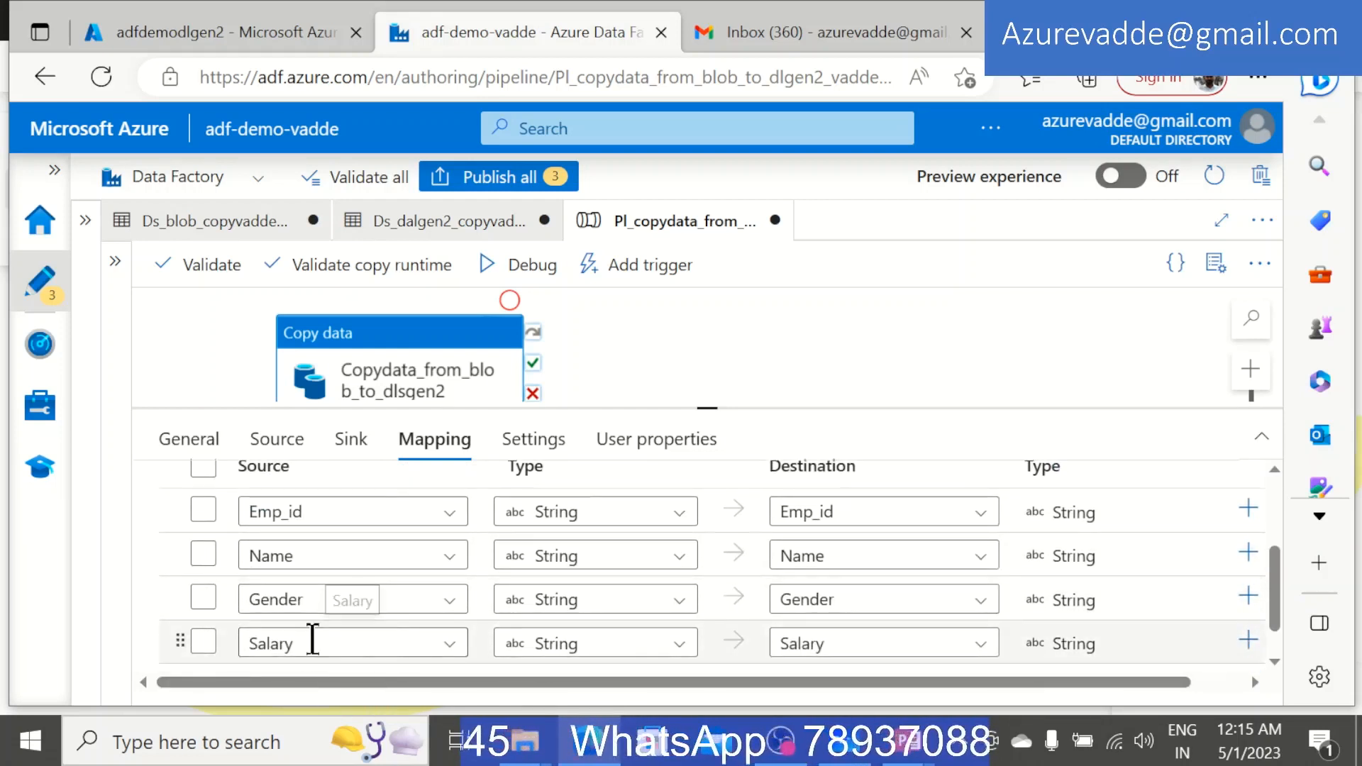
pyautogui.scroll(2, 920, 614)
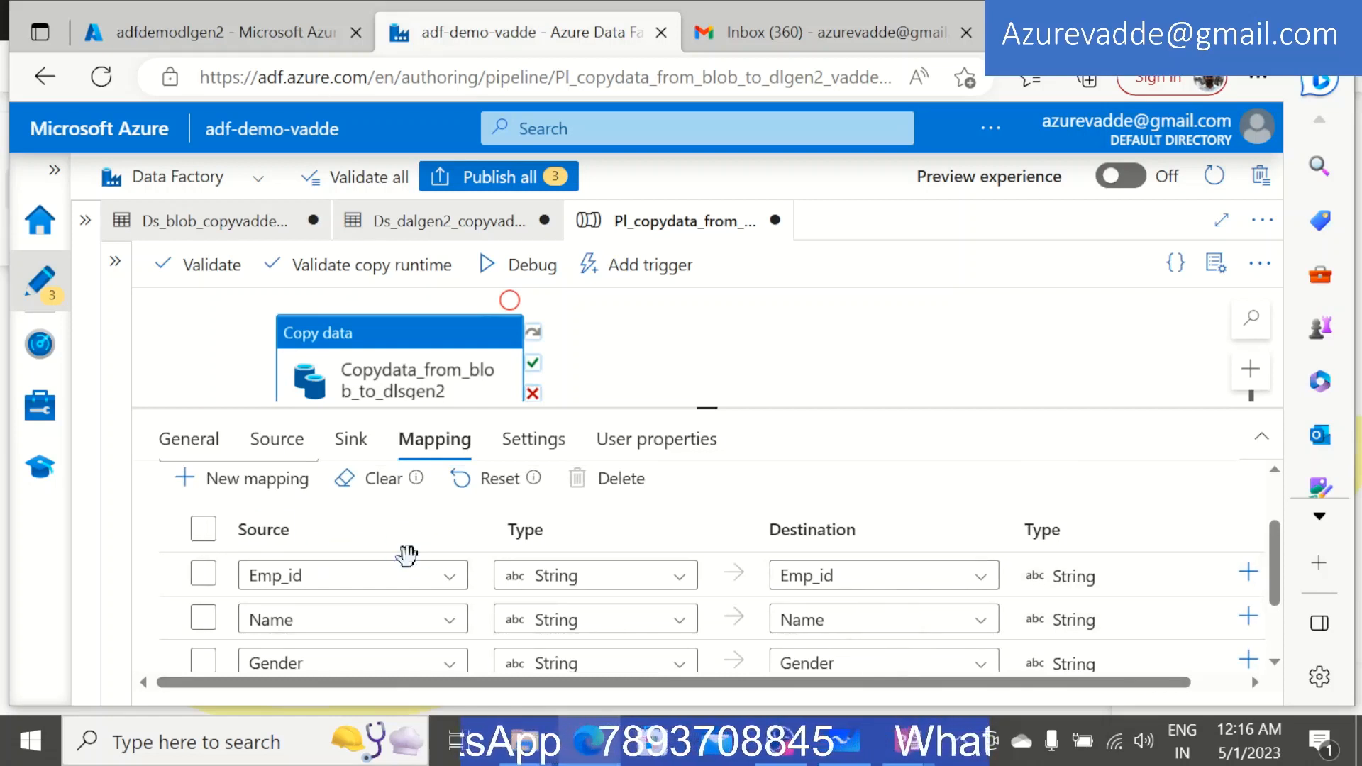
pyautogui.scroll(3, 398, 560)
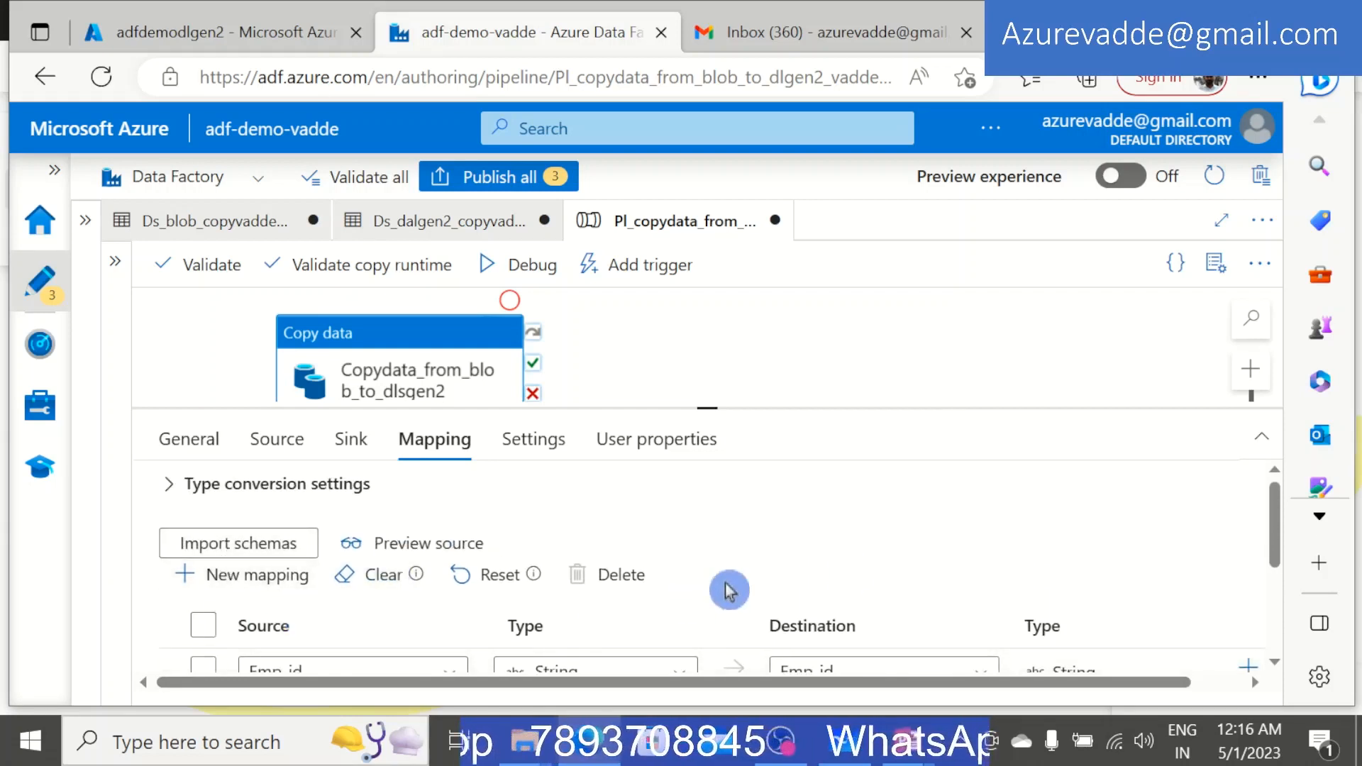
pyautogui.scroll(-6, 730, 587)
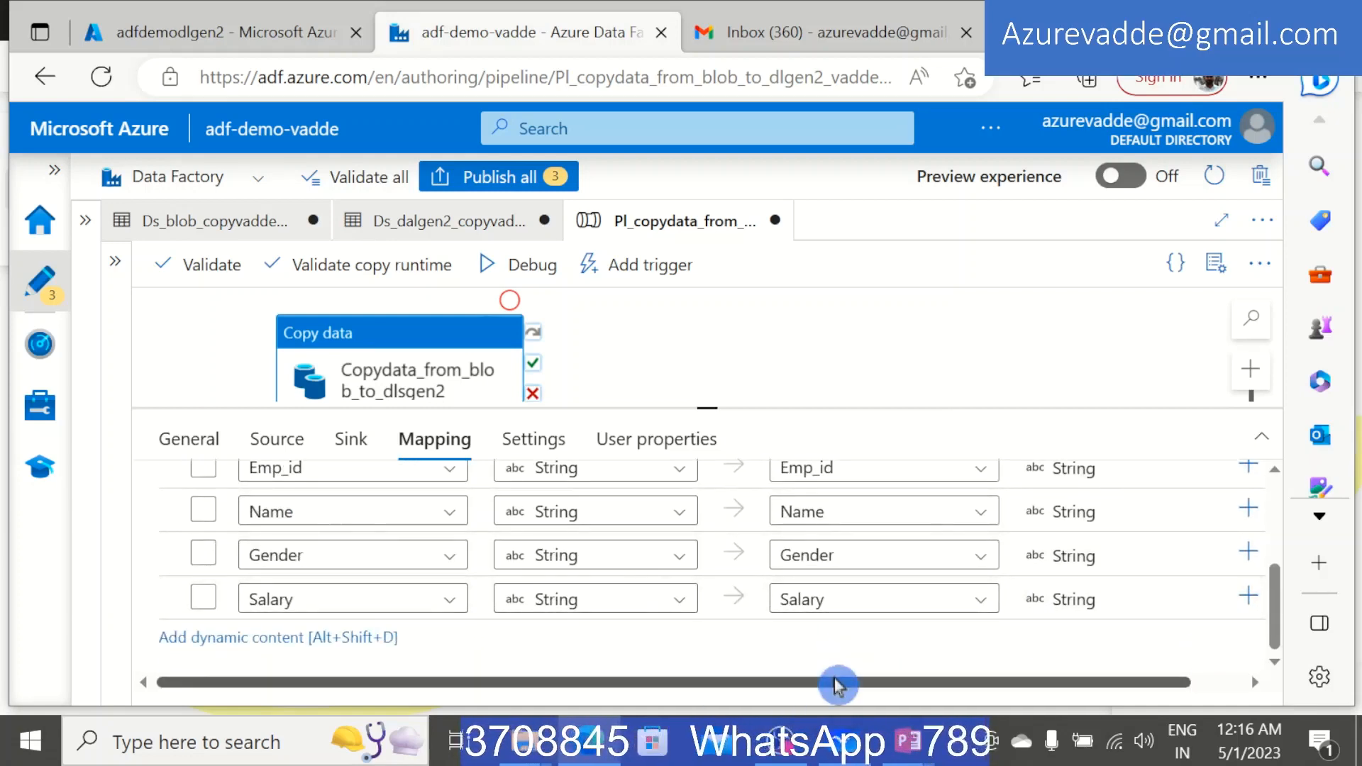
pyautogui.scroll(5, 823, 660)
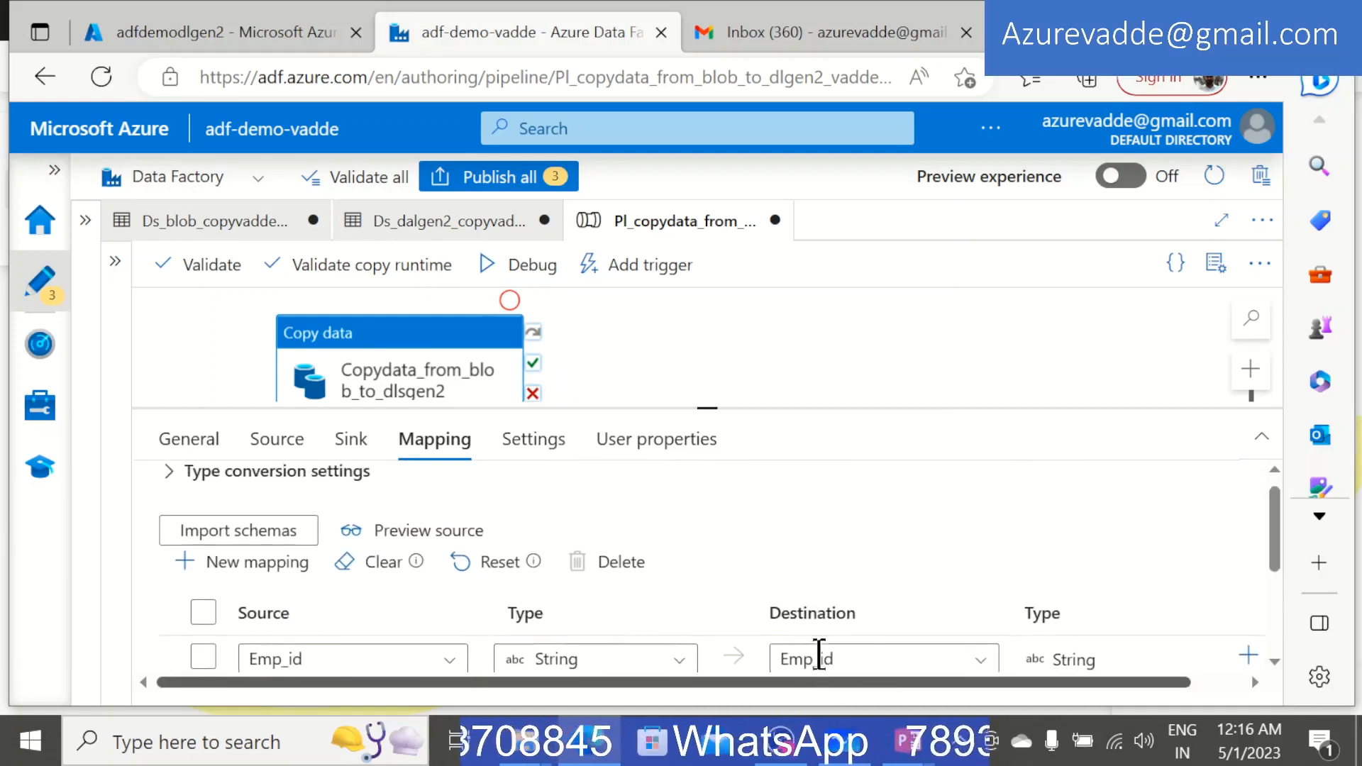
# Examine the activity's data integration unit, copy parallelism, consistency verification, fault tolerance, logging and staging settings, and open its user properties.
pyautogui.click(536, 440)
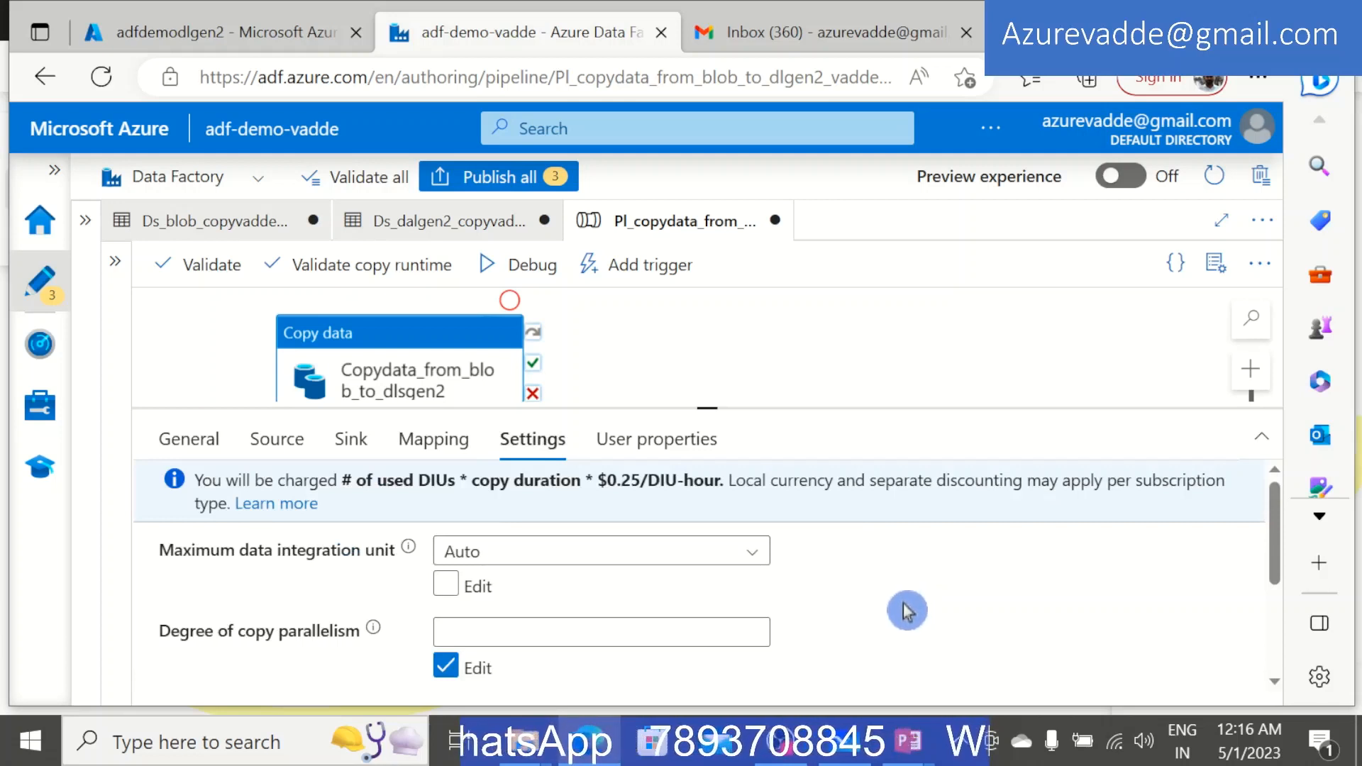
pyautogui.scroll(-3, 901, 610)
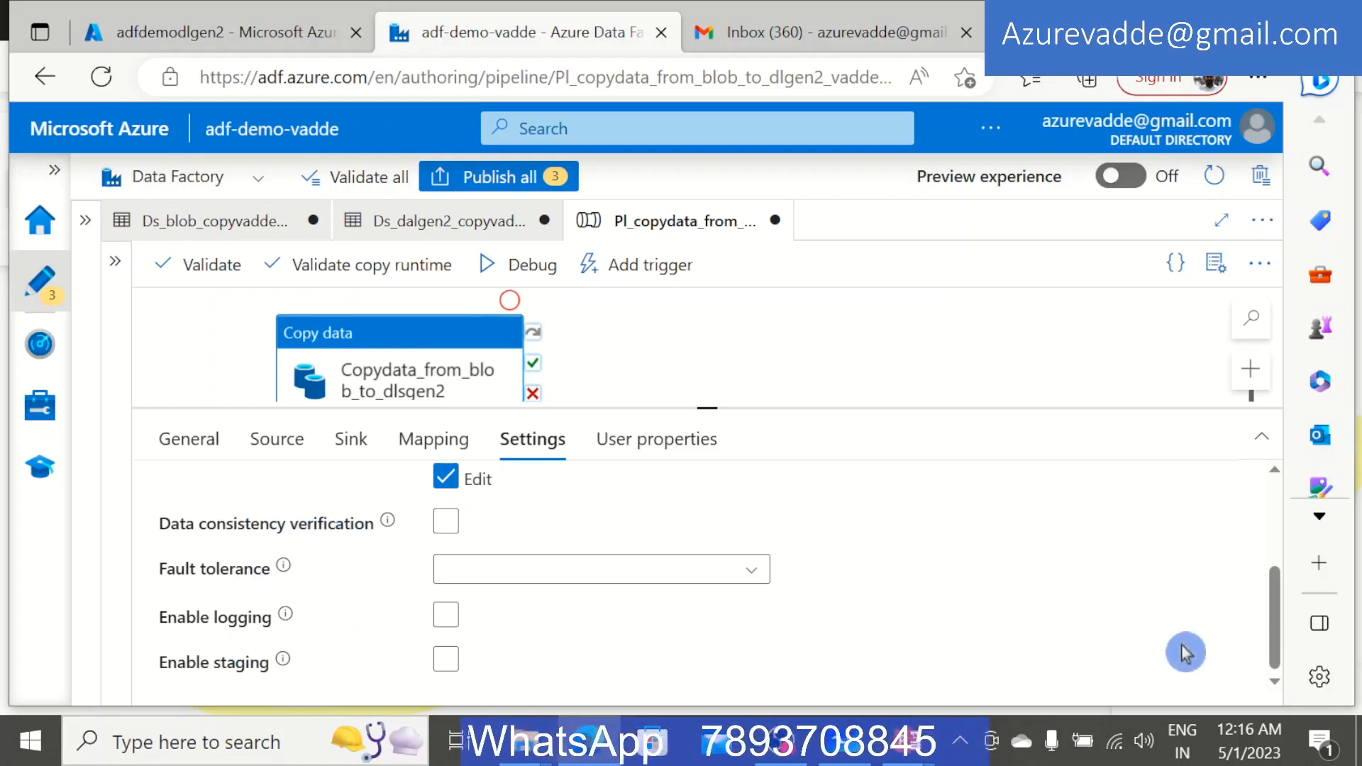
pyautogui.click(639, 441)
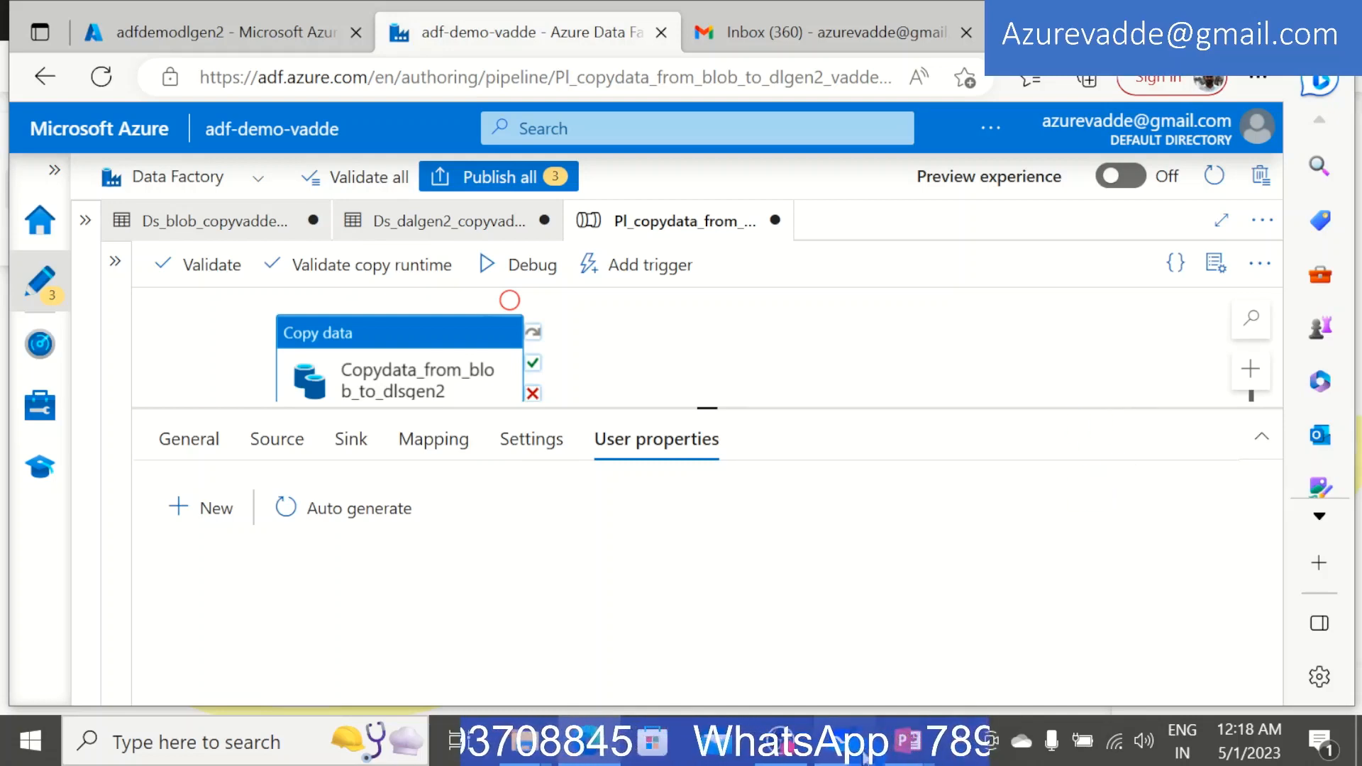
# Publish all pending changes, covering the new copy pipeline and the Blob and Data Lake Gen2 datasets.
pyautogui.hotkey('alt', 'Tab')
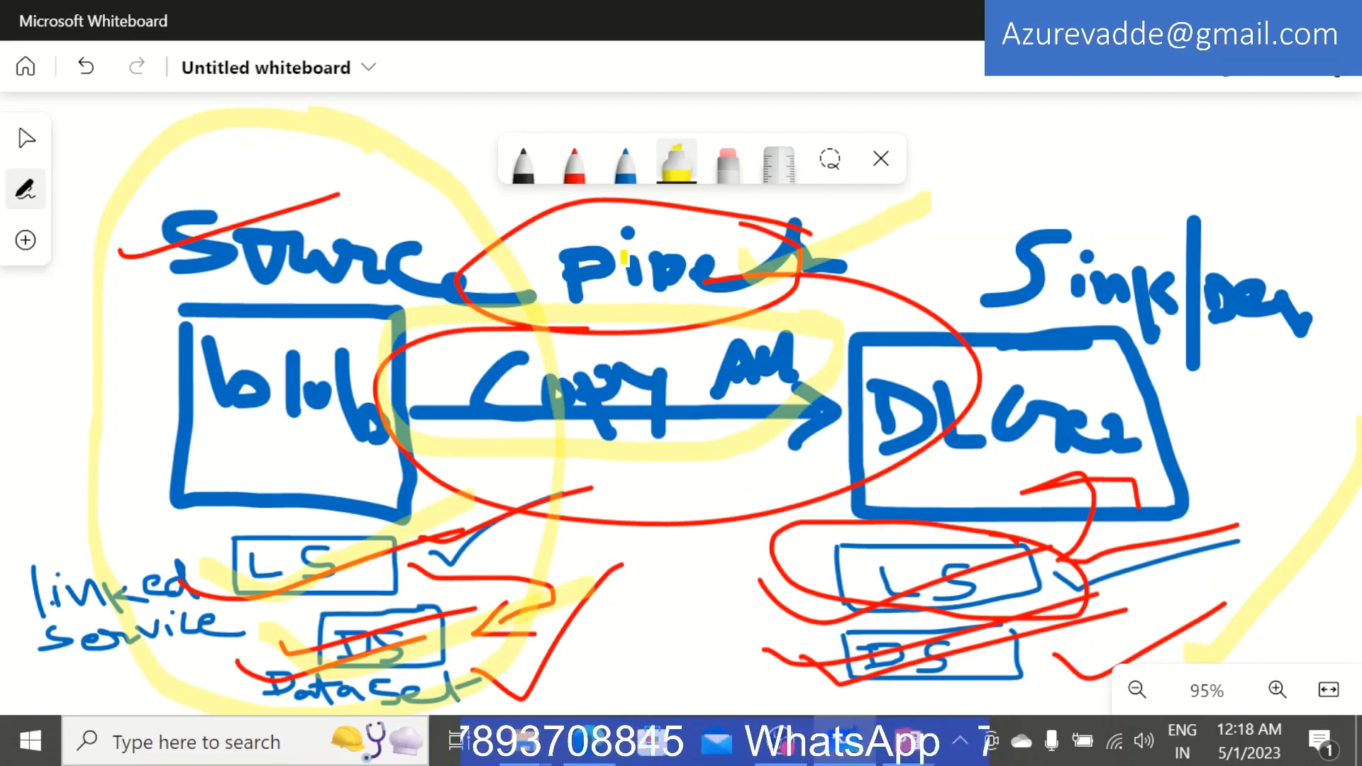
pyautogui.hotkey('alt', 'Tab')
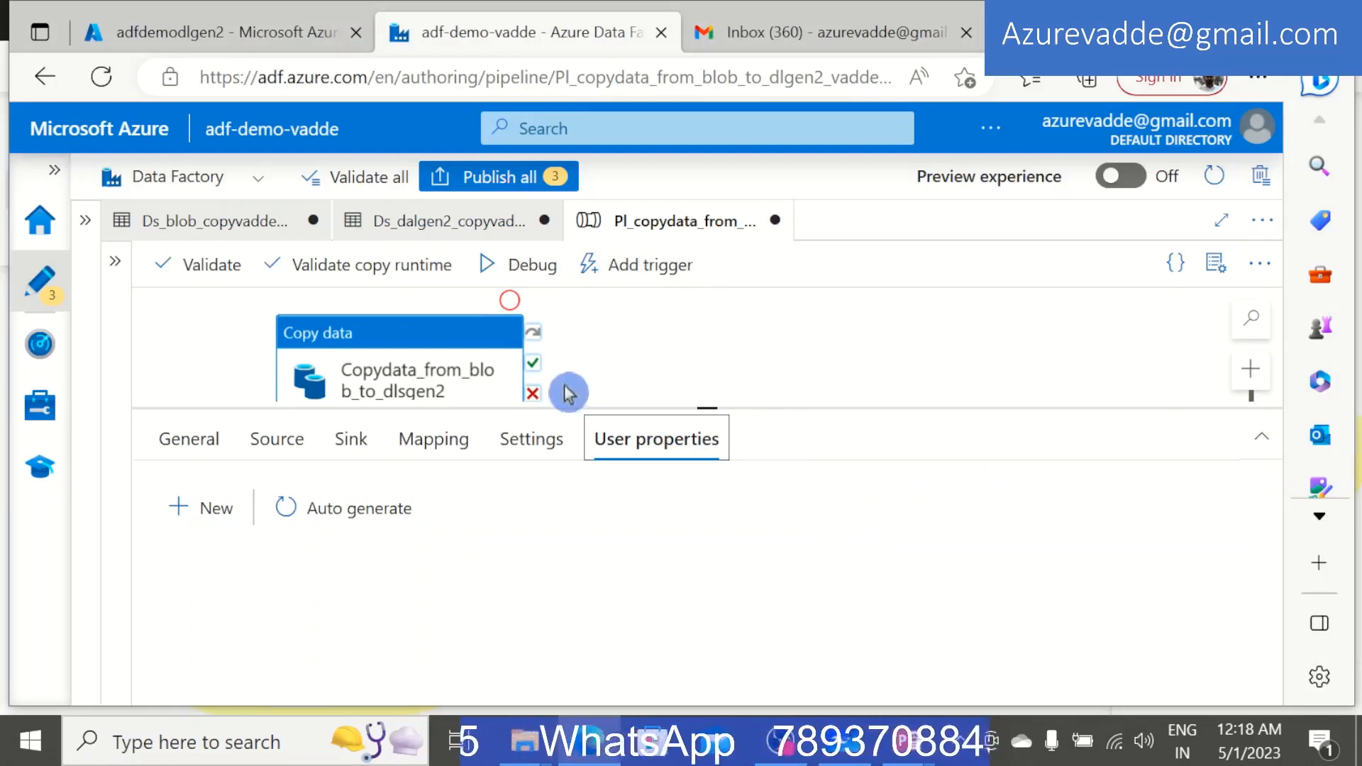
pyautogui.click(501, 182)
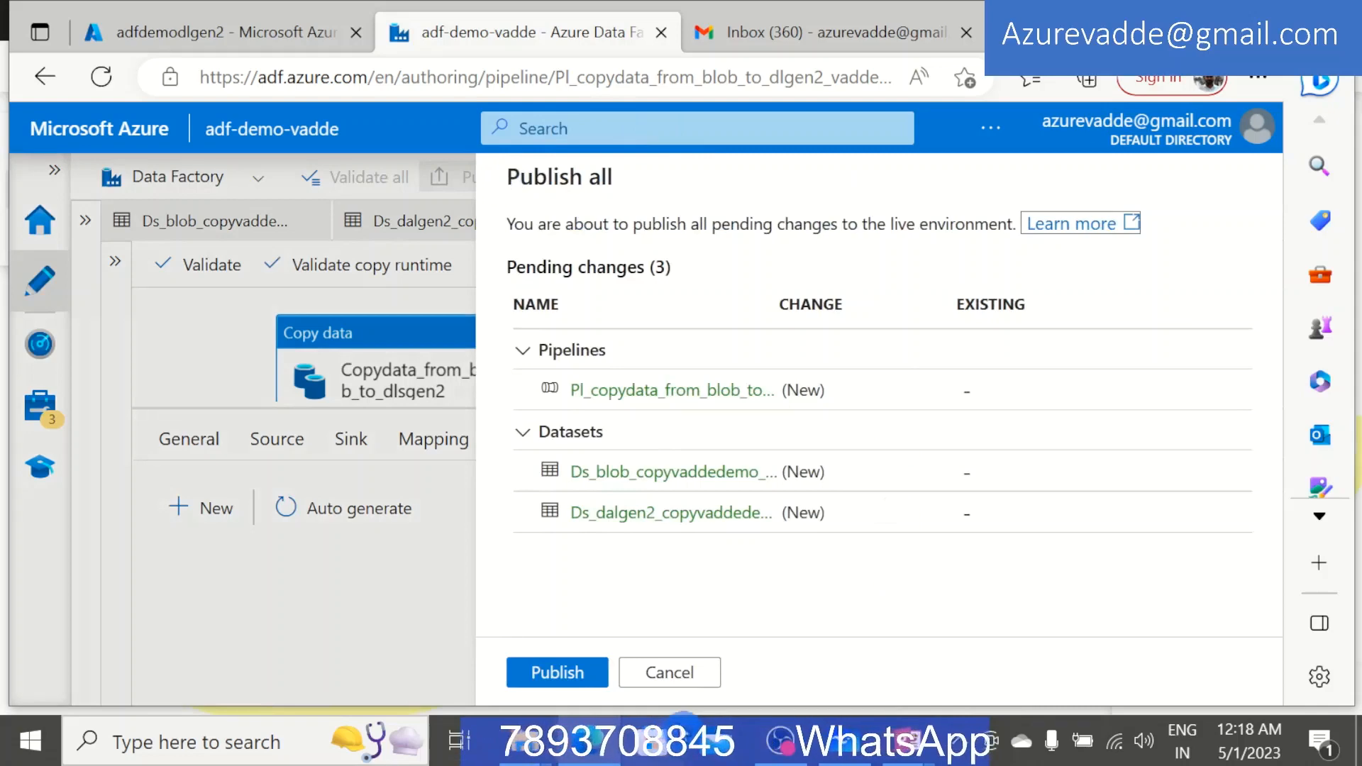
pyautogui.click(554, 674)
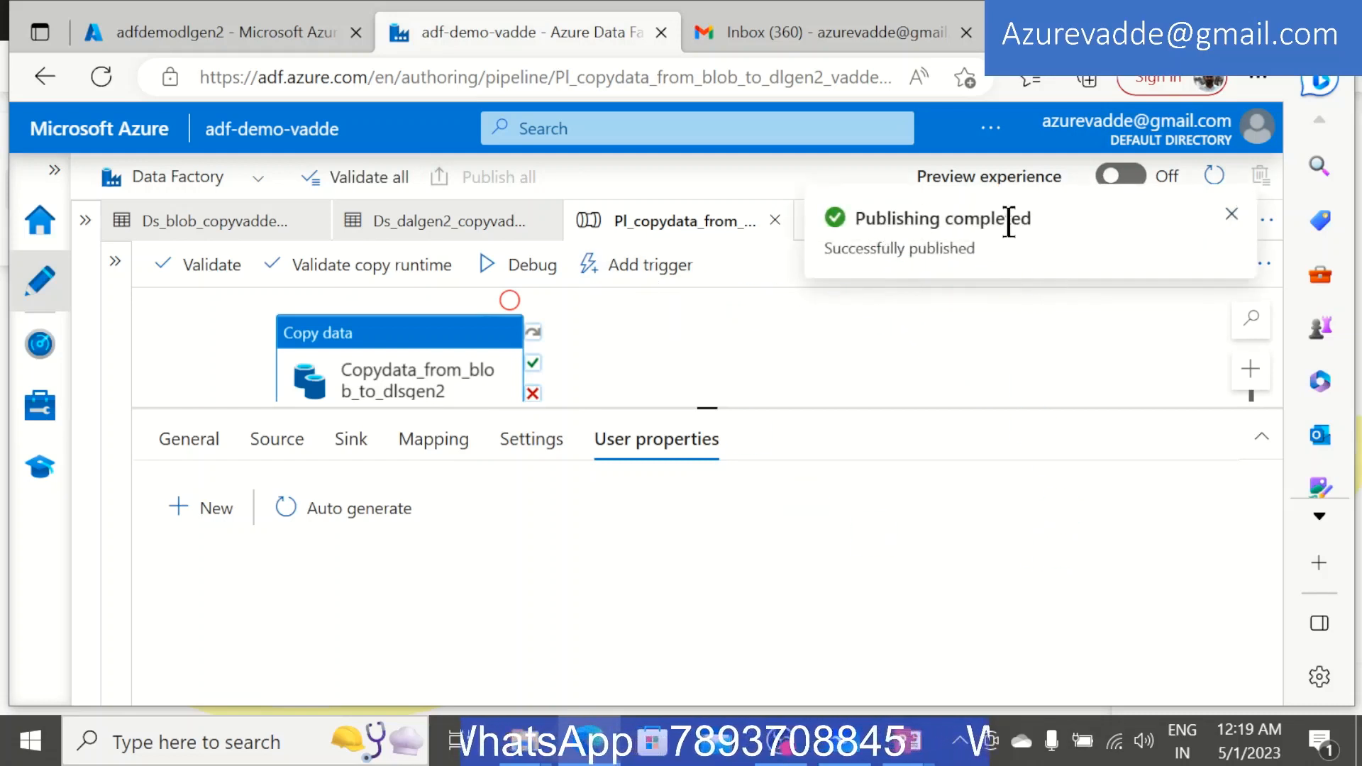
pyautogui.click(610, 346)
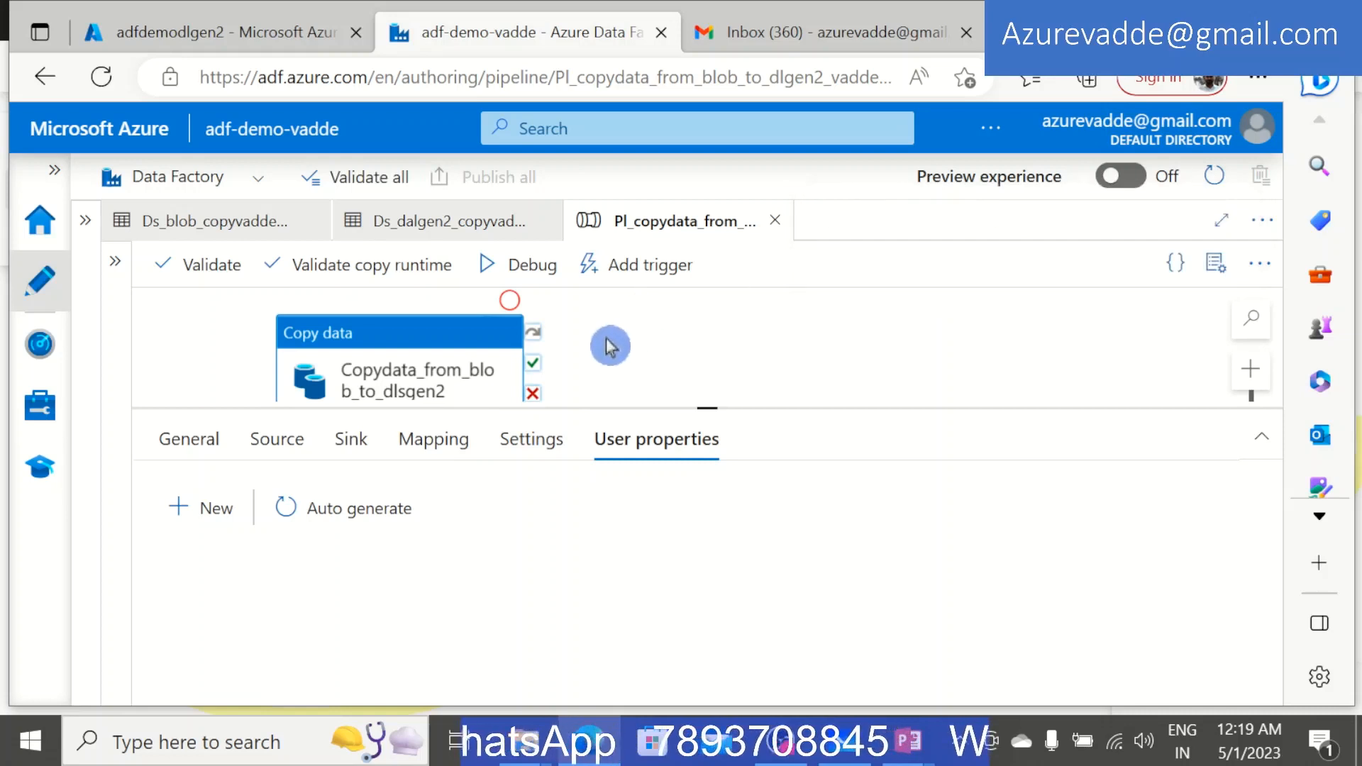
# Trigger an immediate run of the copy pipeline using its last published configuration.
pyautogui.click(663, 272)
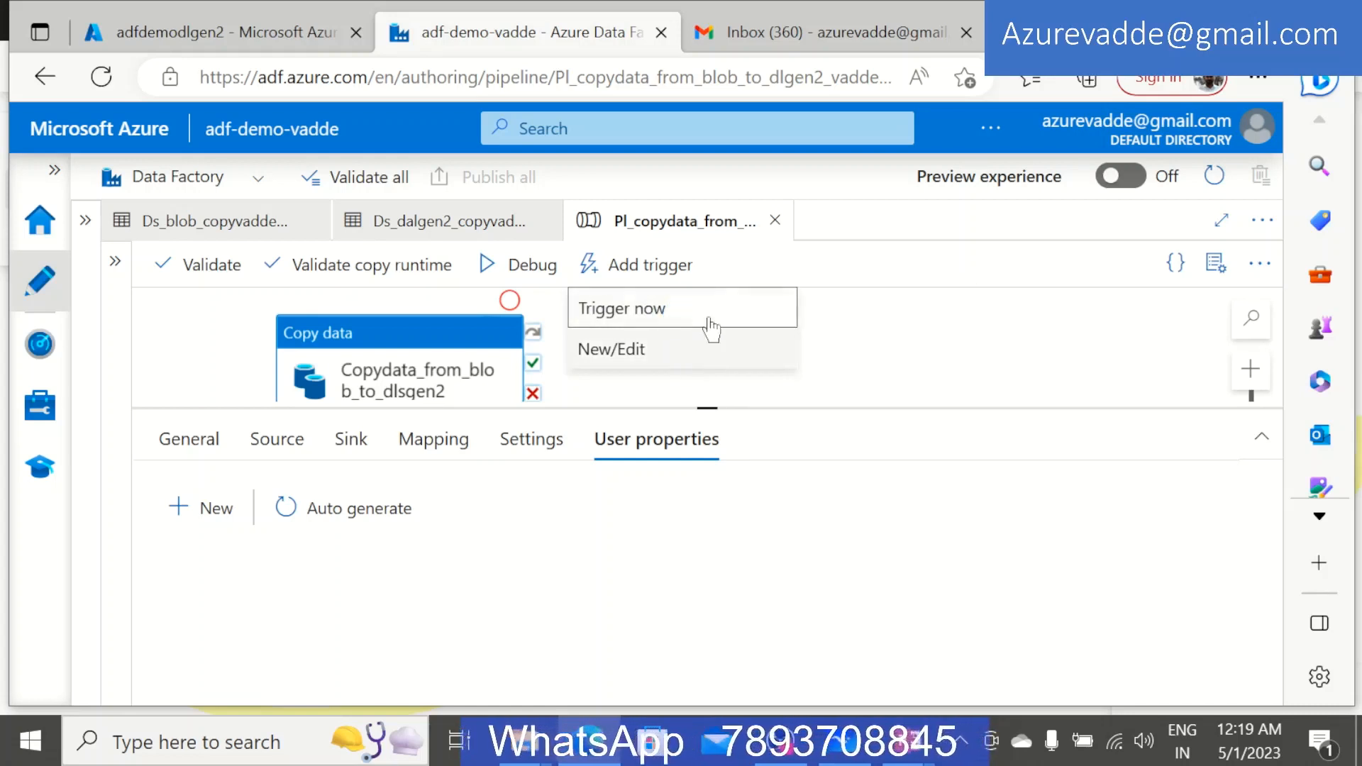
pyautogui.click(641, 312)
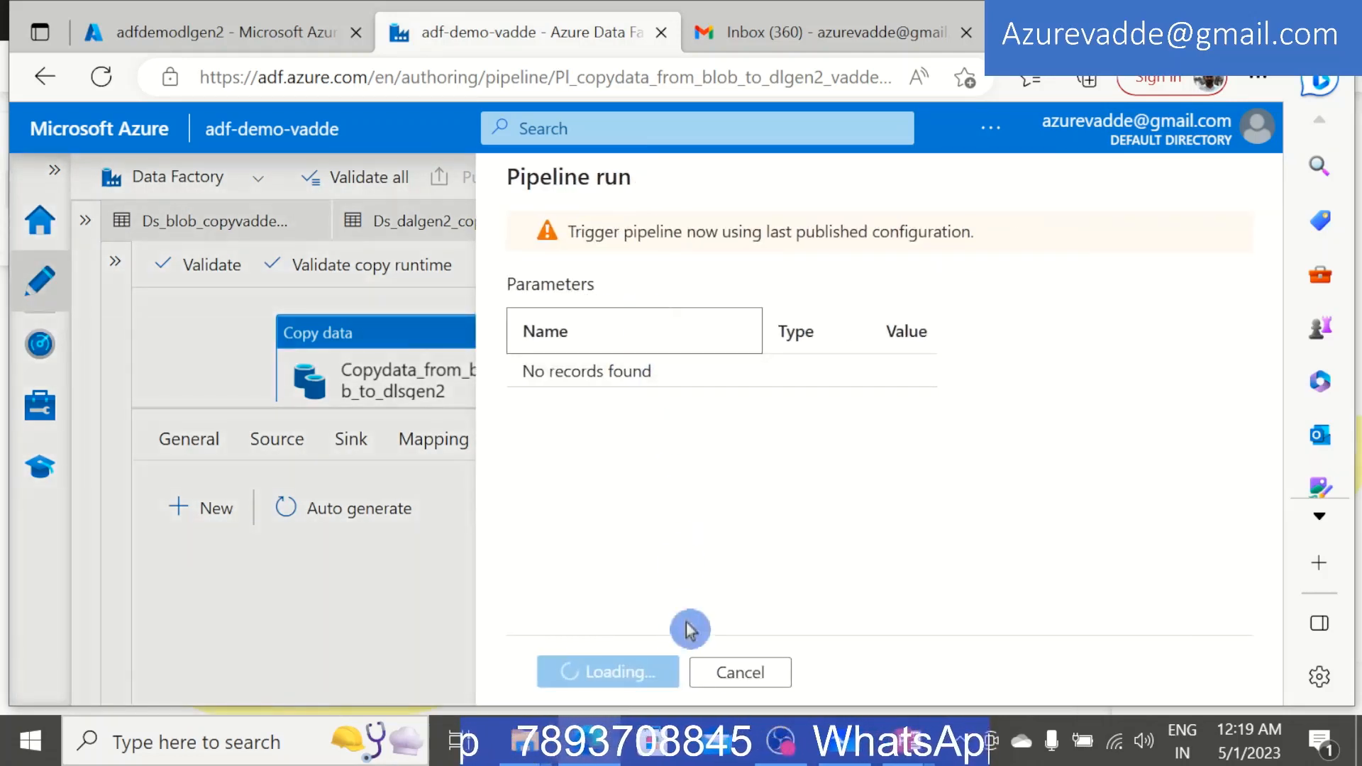
pyautogui.click(577, 672)
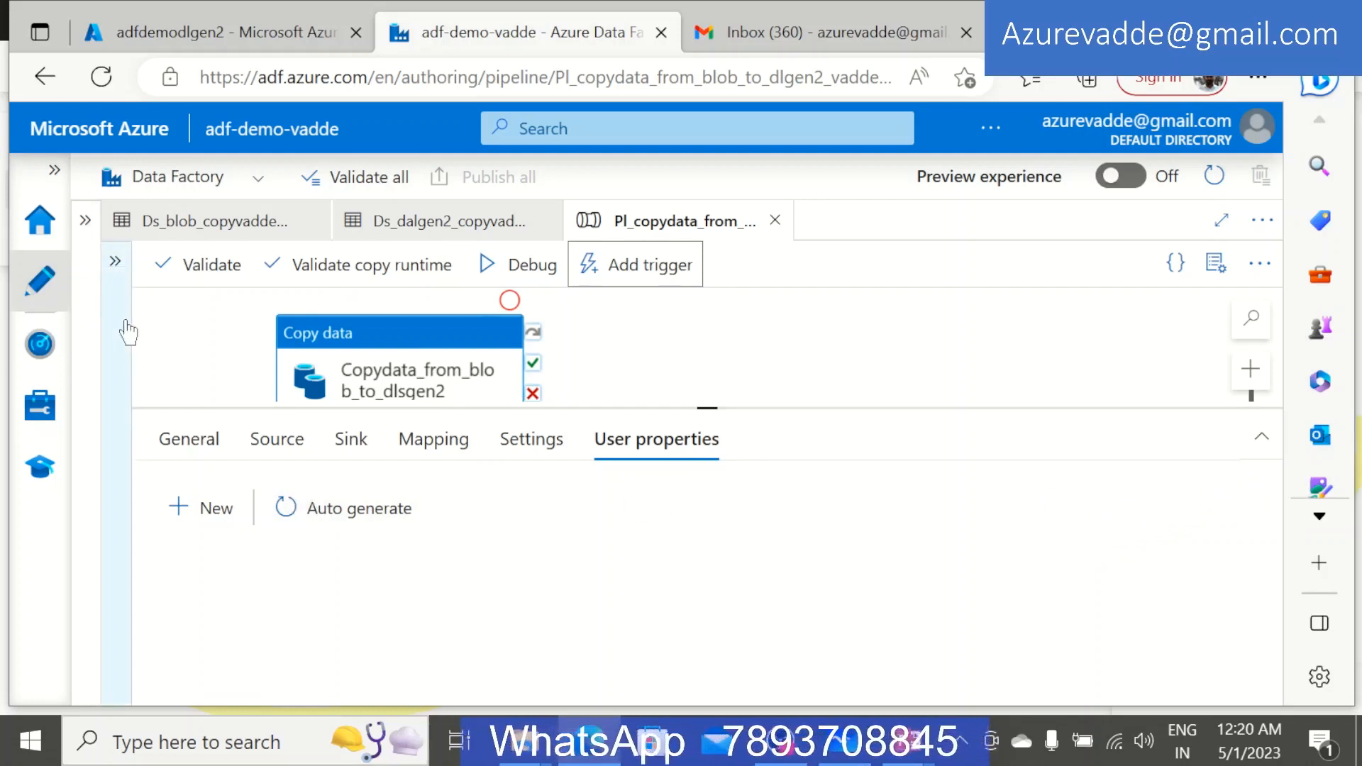
# Widen the pipeline name column in the monitored pipeline runs and open the activity runs of the latest blob-to-dlgen2 copy run.
pyautogui.click(41, 348)
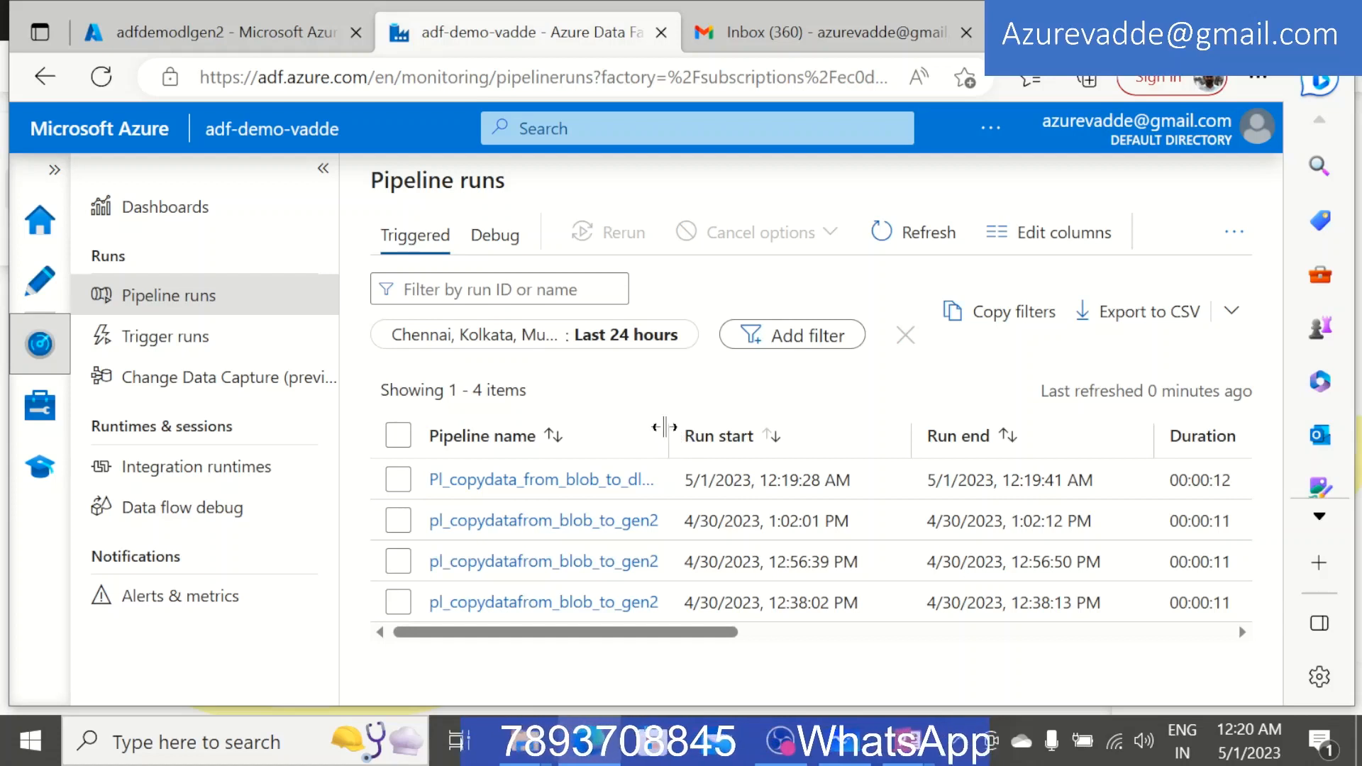
pyautogui.moveTo(665, 428); pyautogui.dragTo(766, 432)
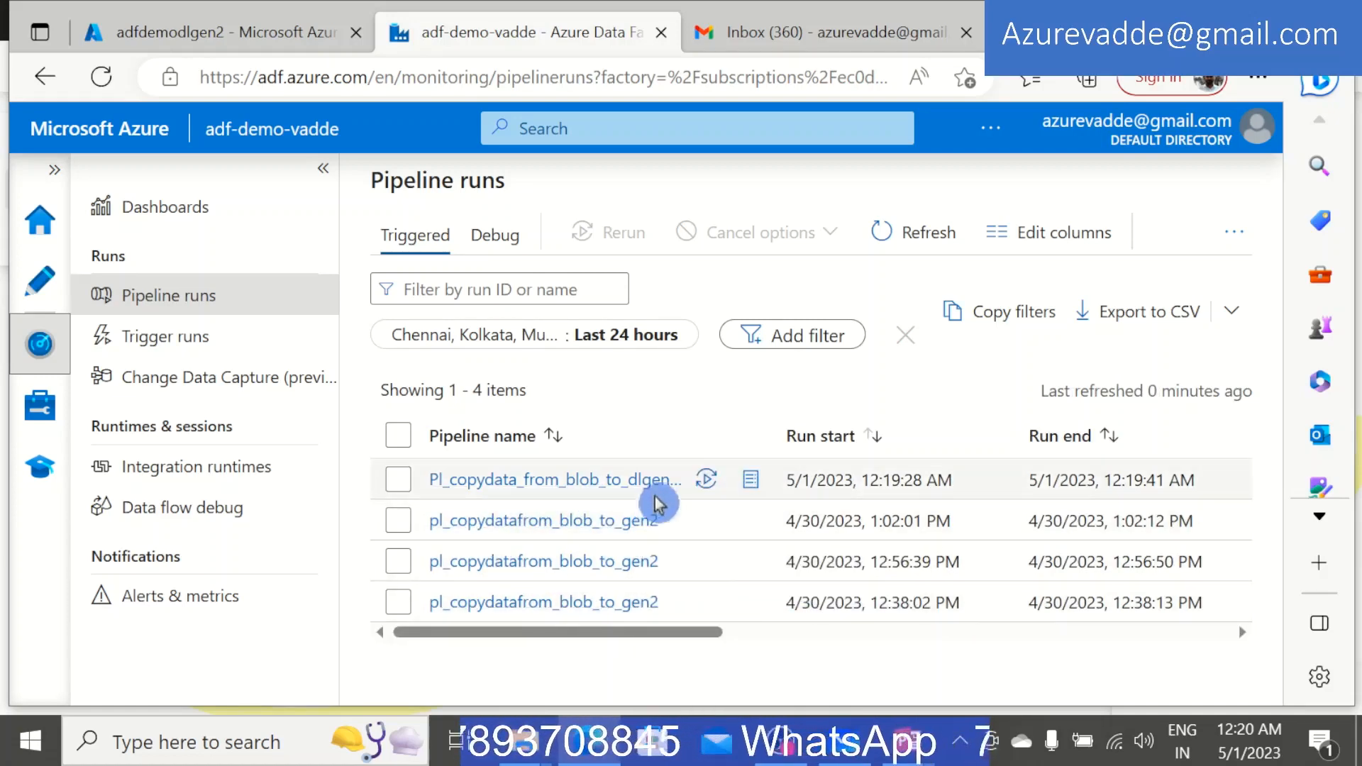
pyautogui.click(576, 481)
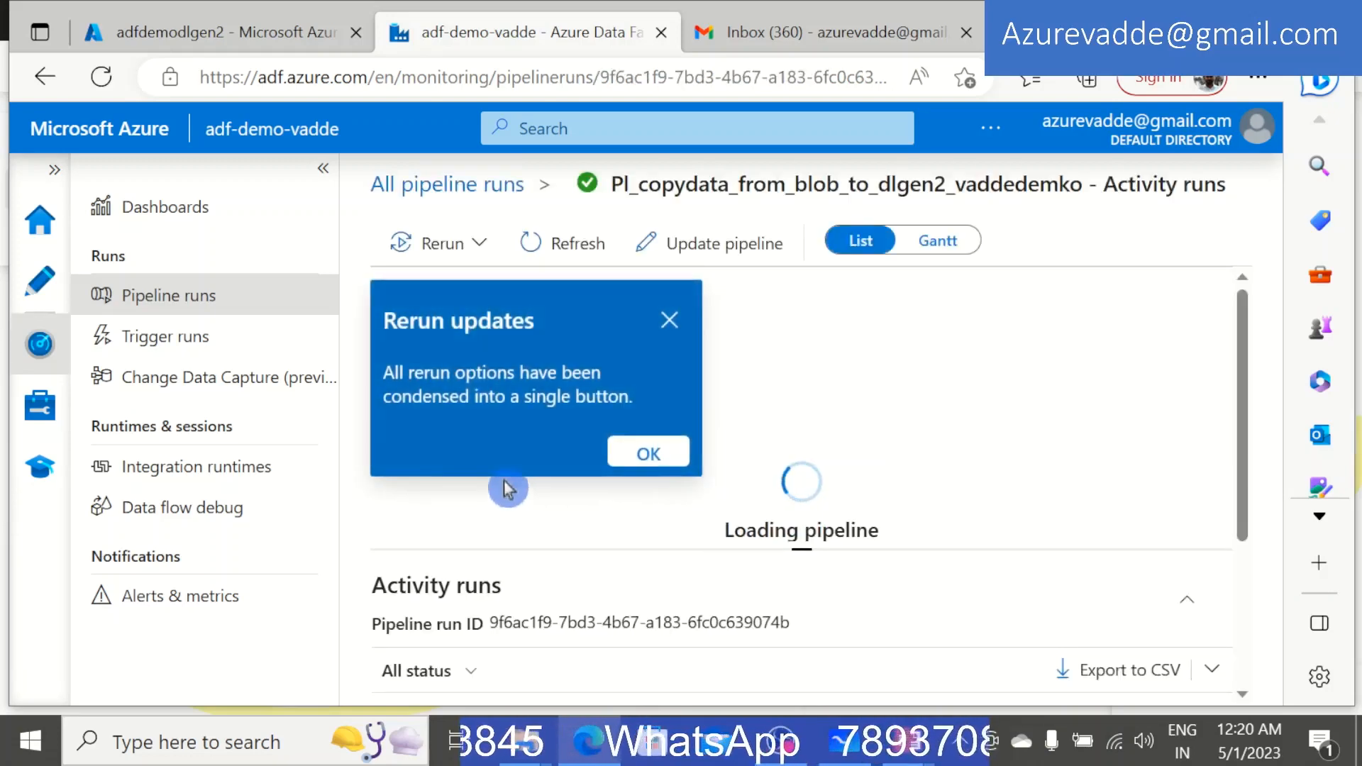
pyautogui.click(645, 454)
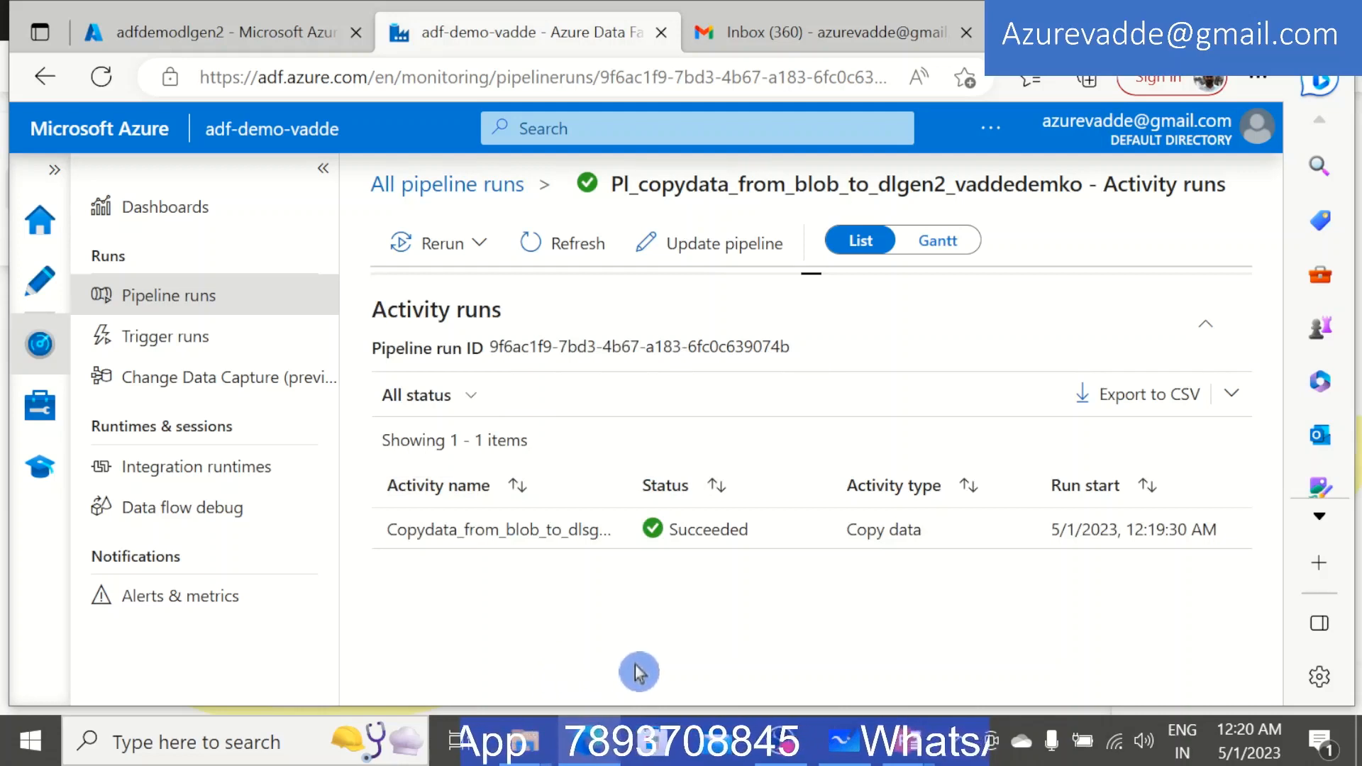
# Examine the copy activity run's status, type, run start, duration, integration runtime, user properties and run ID.
pyautogui.moveTo(716, 545)
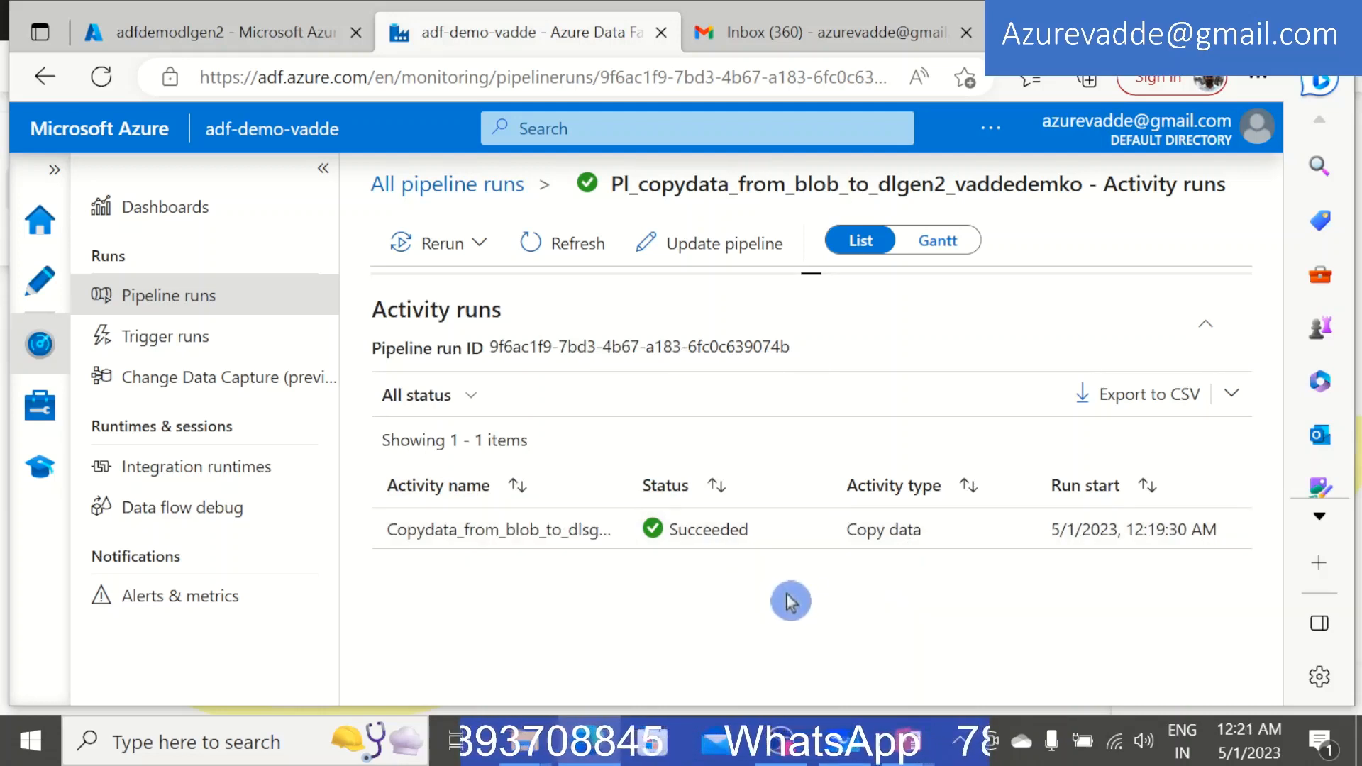
pyautogui.moveTo(766, 562); pyautogui.dragTo(1161, 578)
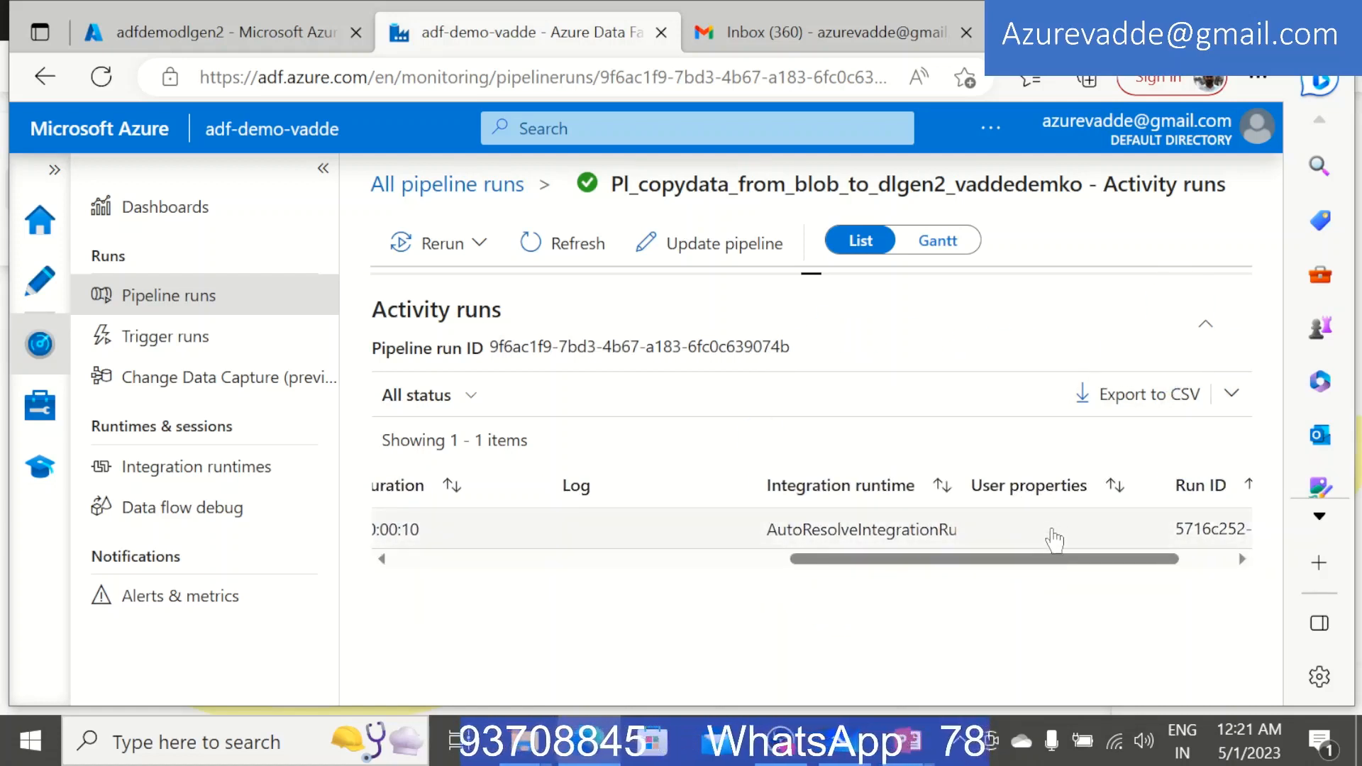
pyautogui.click(1090, 568)
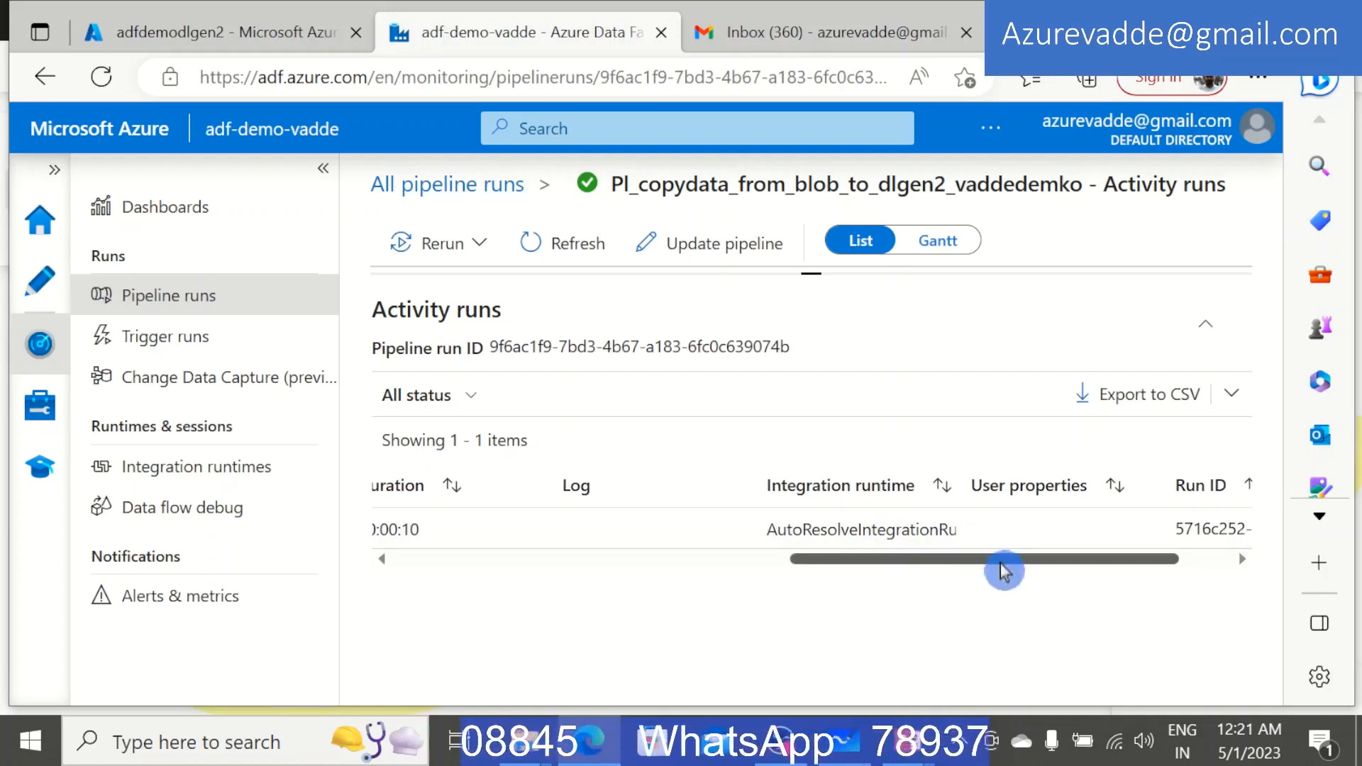
pyautogui.moveTo(1004, 571); pyautogui.dragTo(1133, 563)
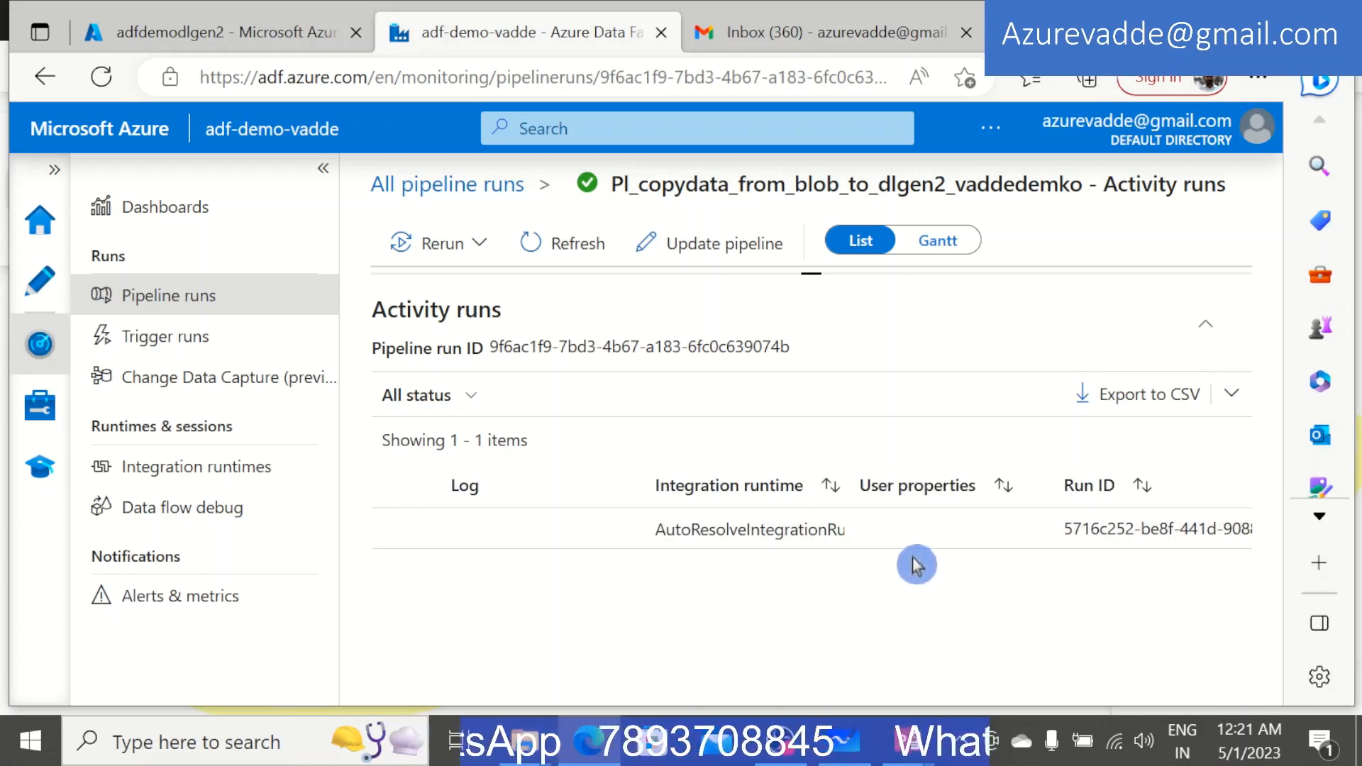
pyautogui.moveTo(980, 560); pyautogui.dragTo(494, 570)
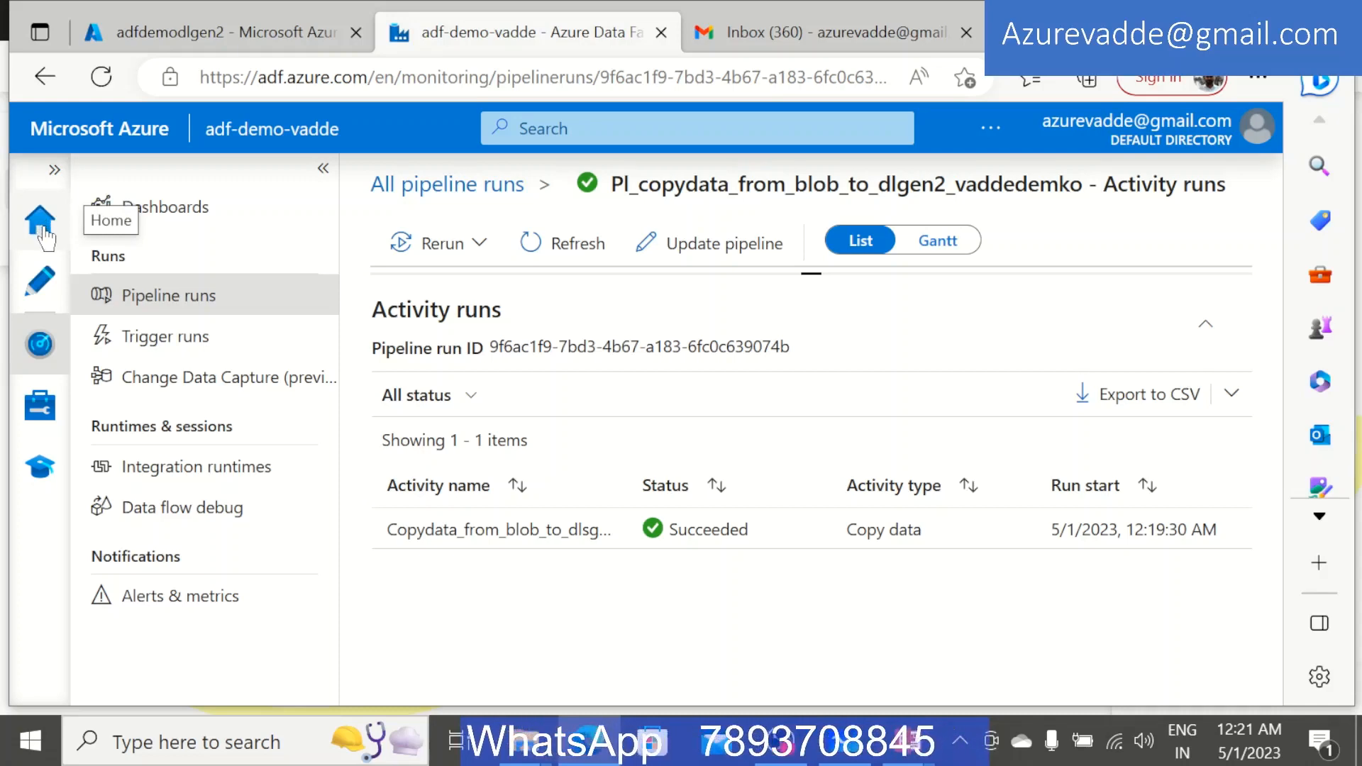
# Switch to the Azure portal and reopen the adfdemodlgen2 storage account's containers list from all resources.
pyautogui.click(188, 32)
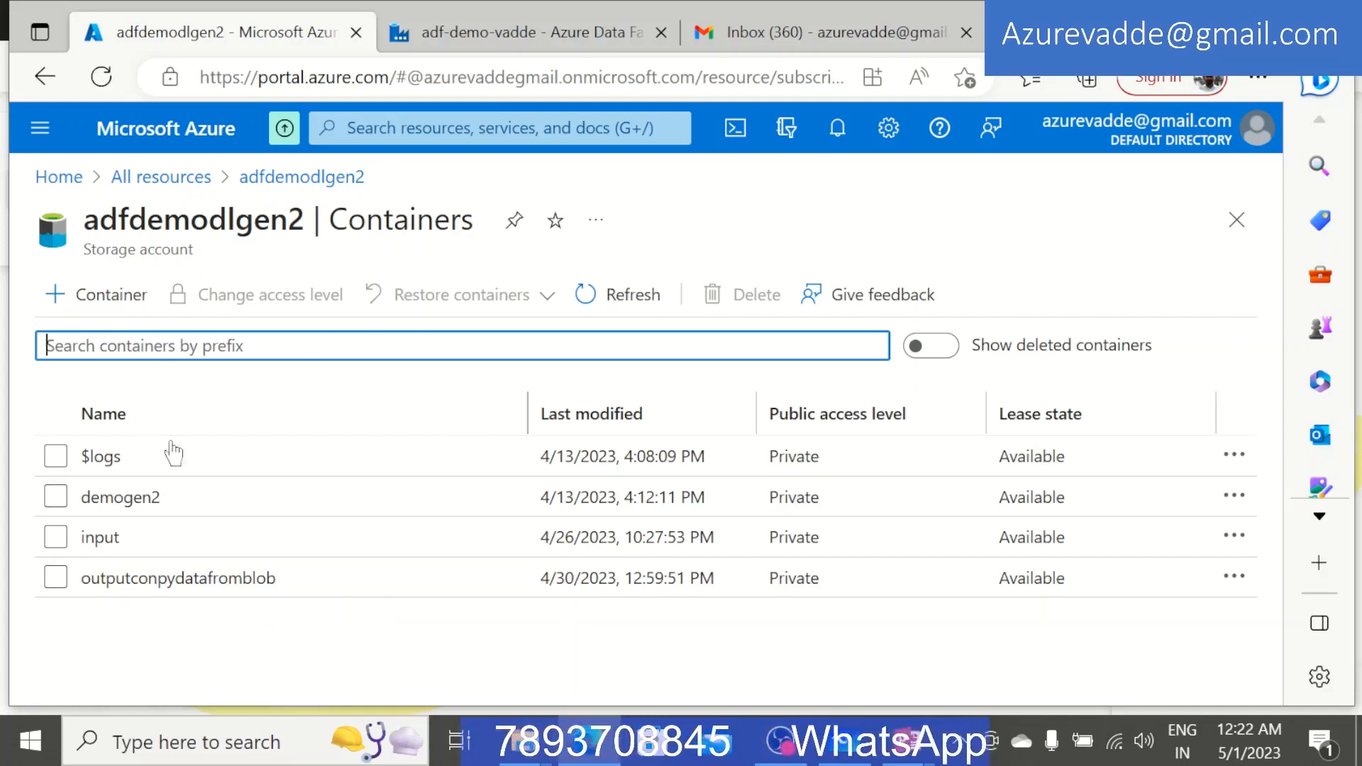
pyautogui.click(161, 177)
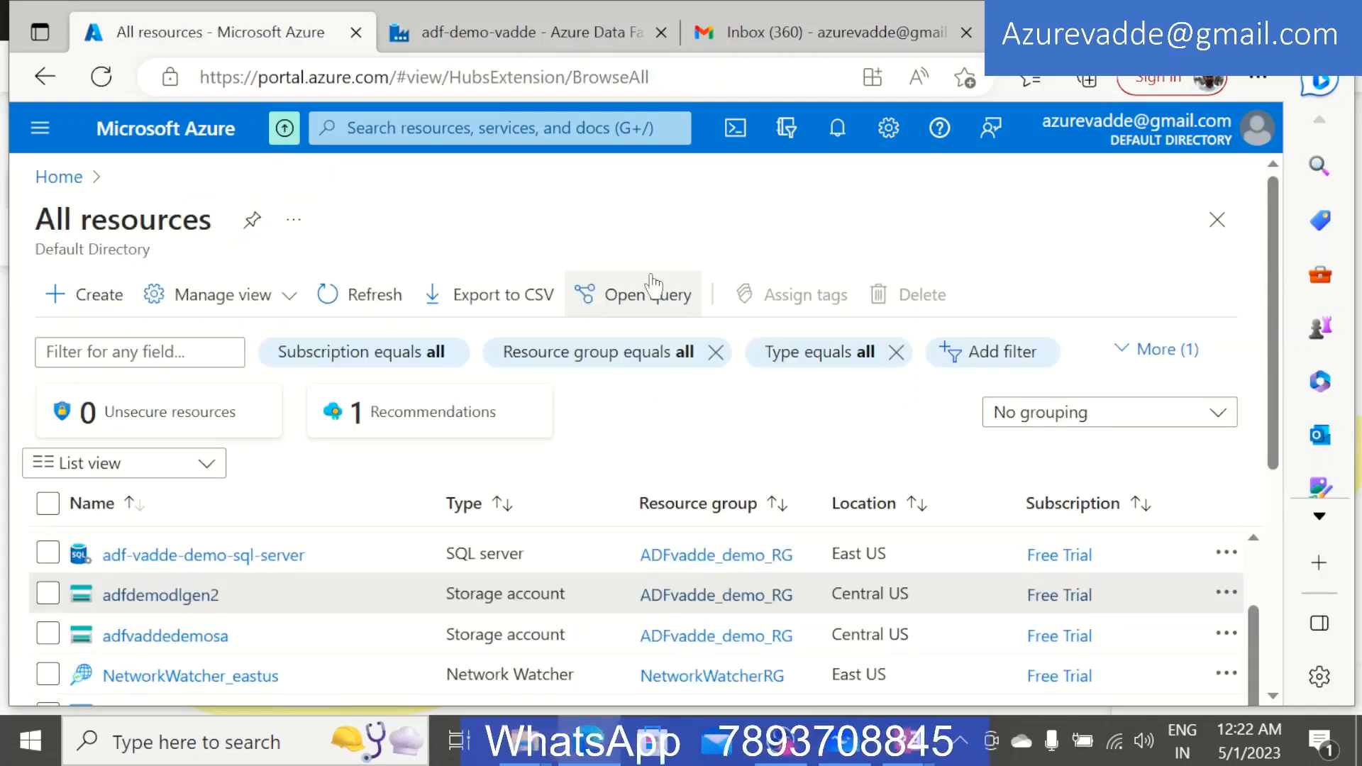
pyautogui.click(296, 642)
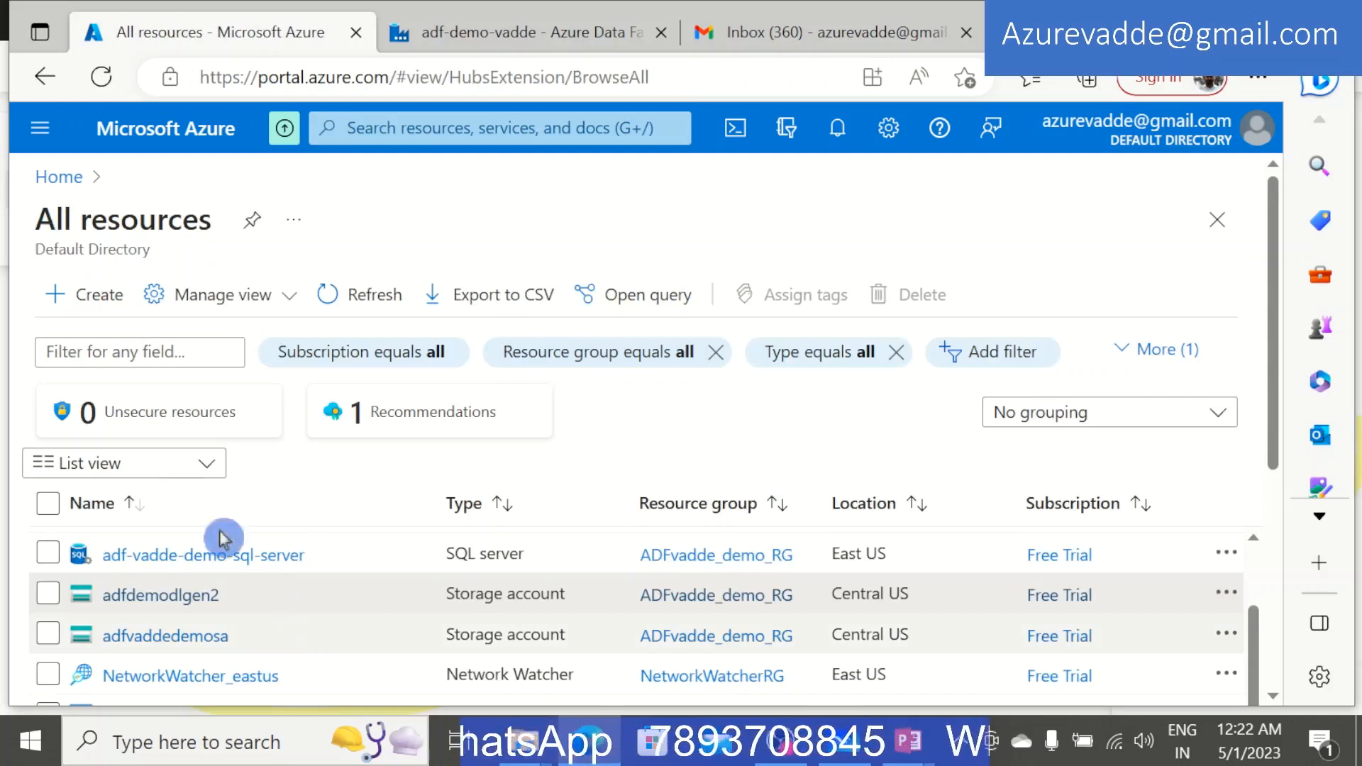
pyautogui.click(303, 590)
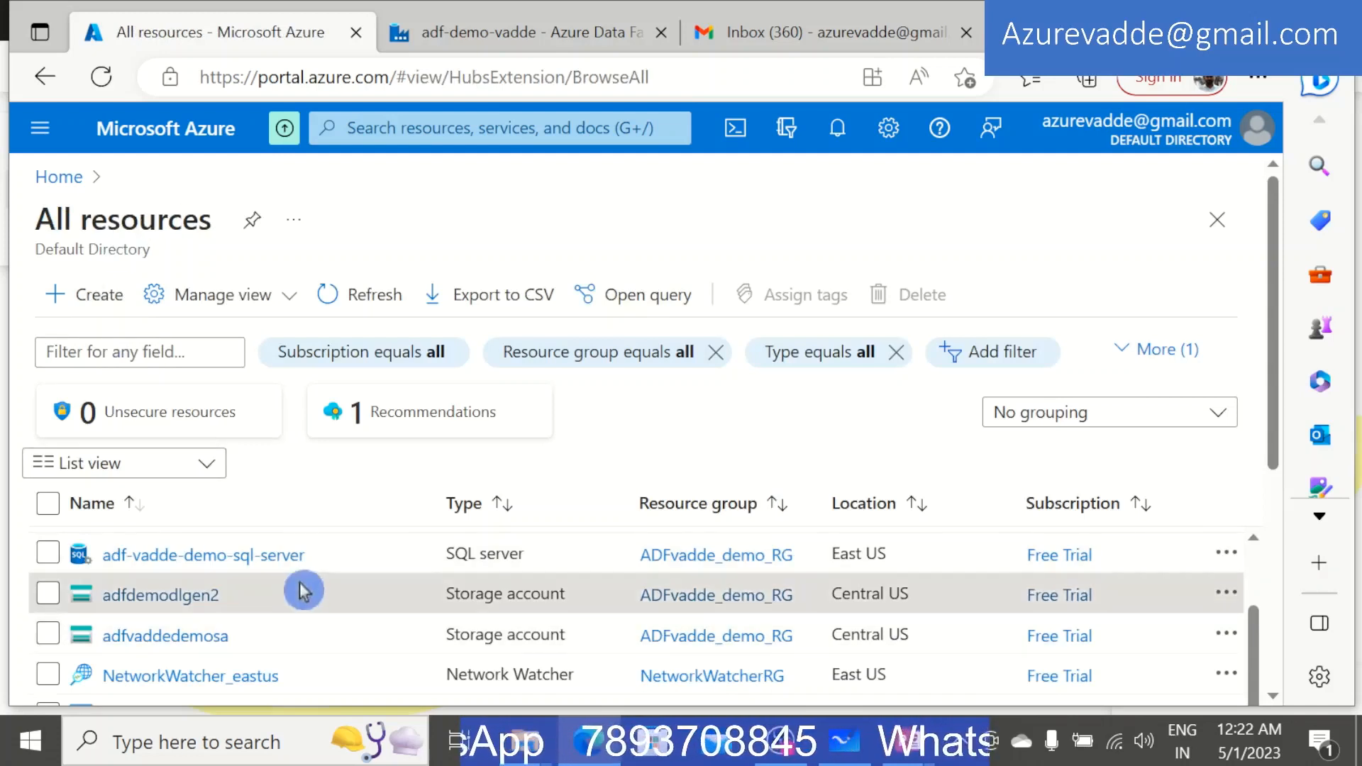
pyautogui.scroll(-1, 259, 586)
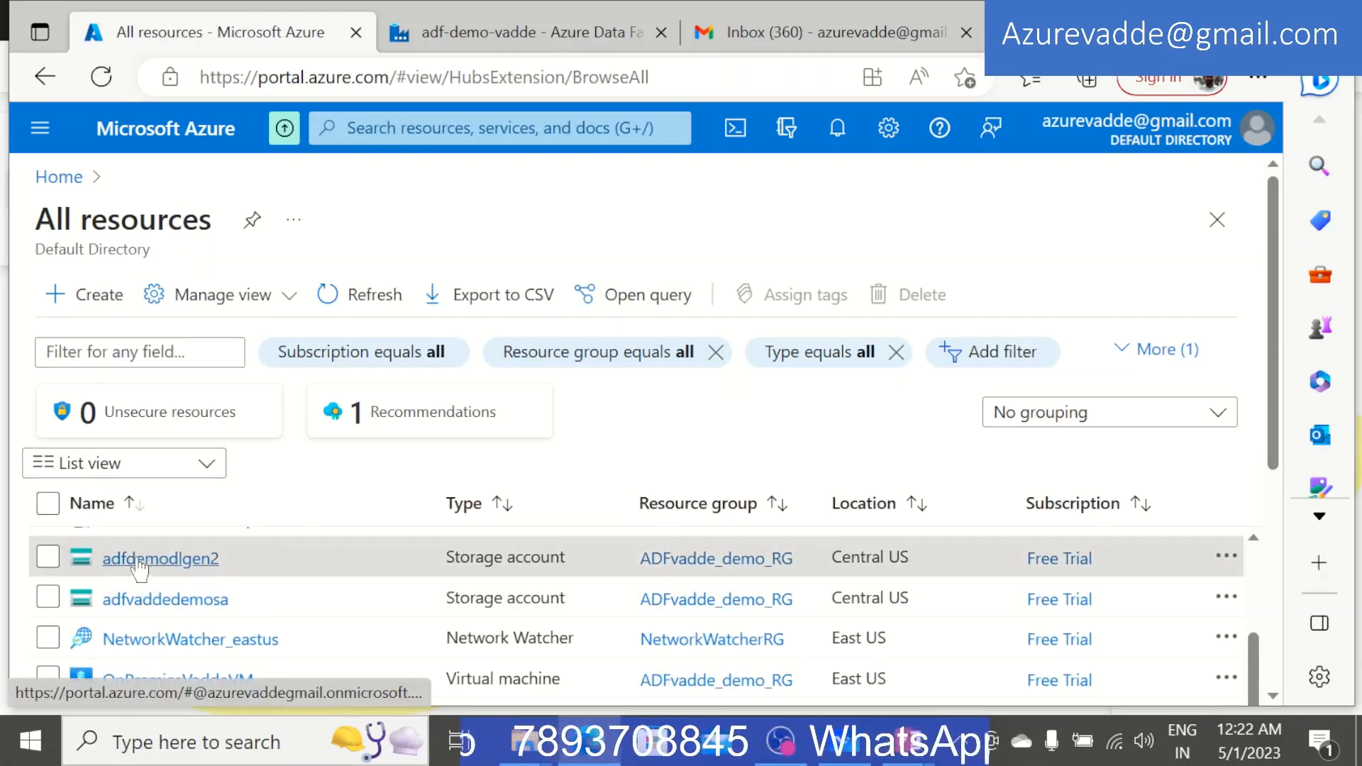
pyautogui.click(181, 559)
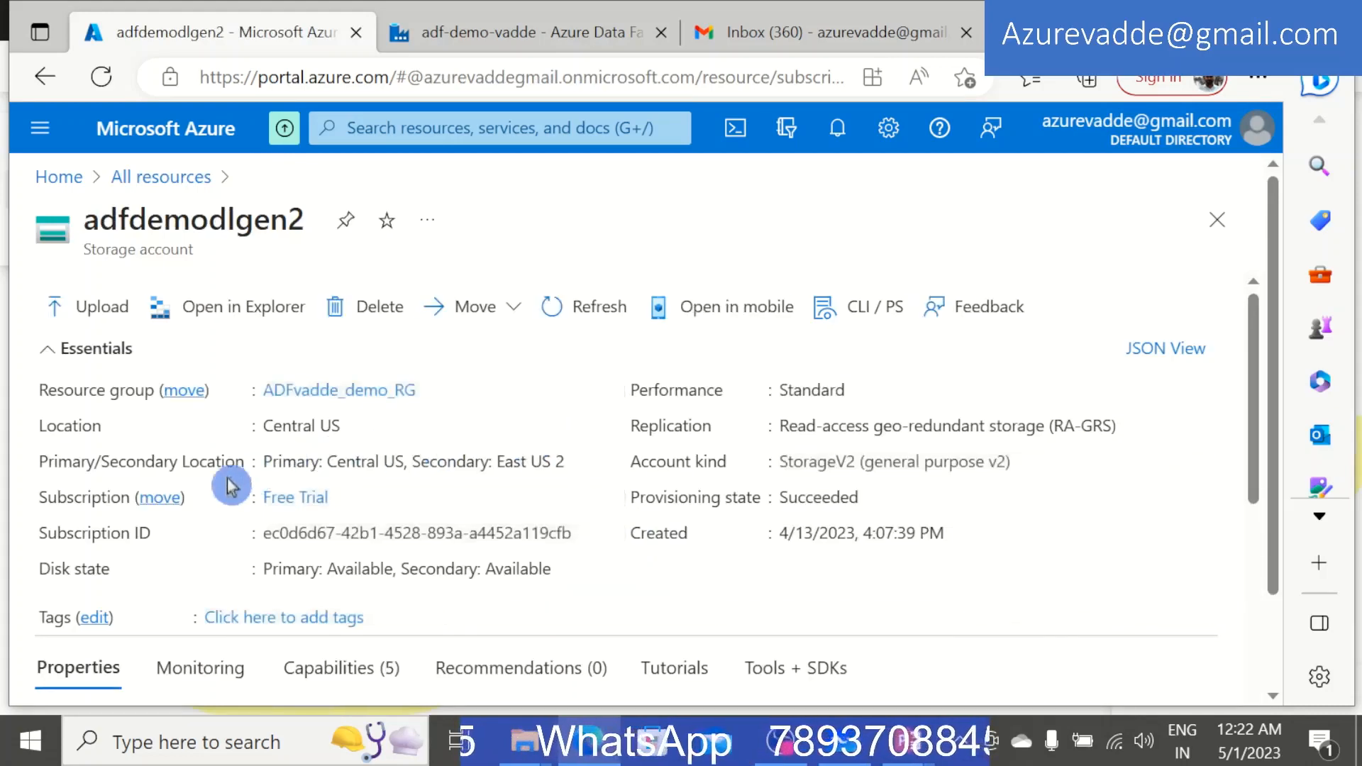
pyautogui.scroll(-4, 244, 520)
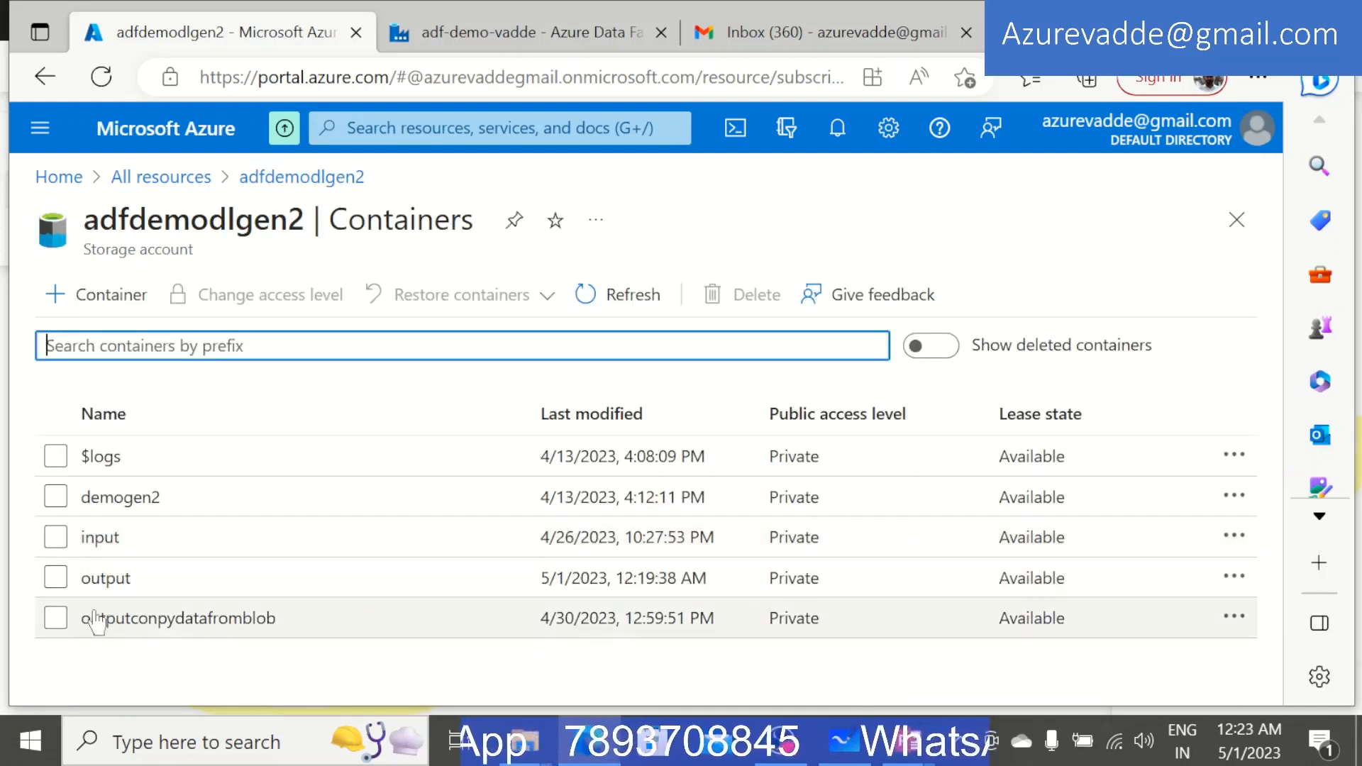
# Open filename.csv in the output container and preview its copied data as a CSV table.
pyautogui.click(113, 579)
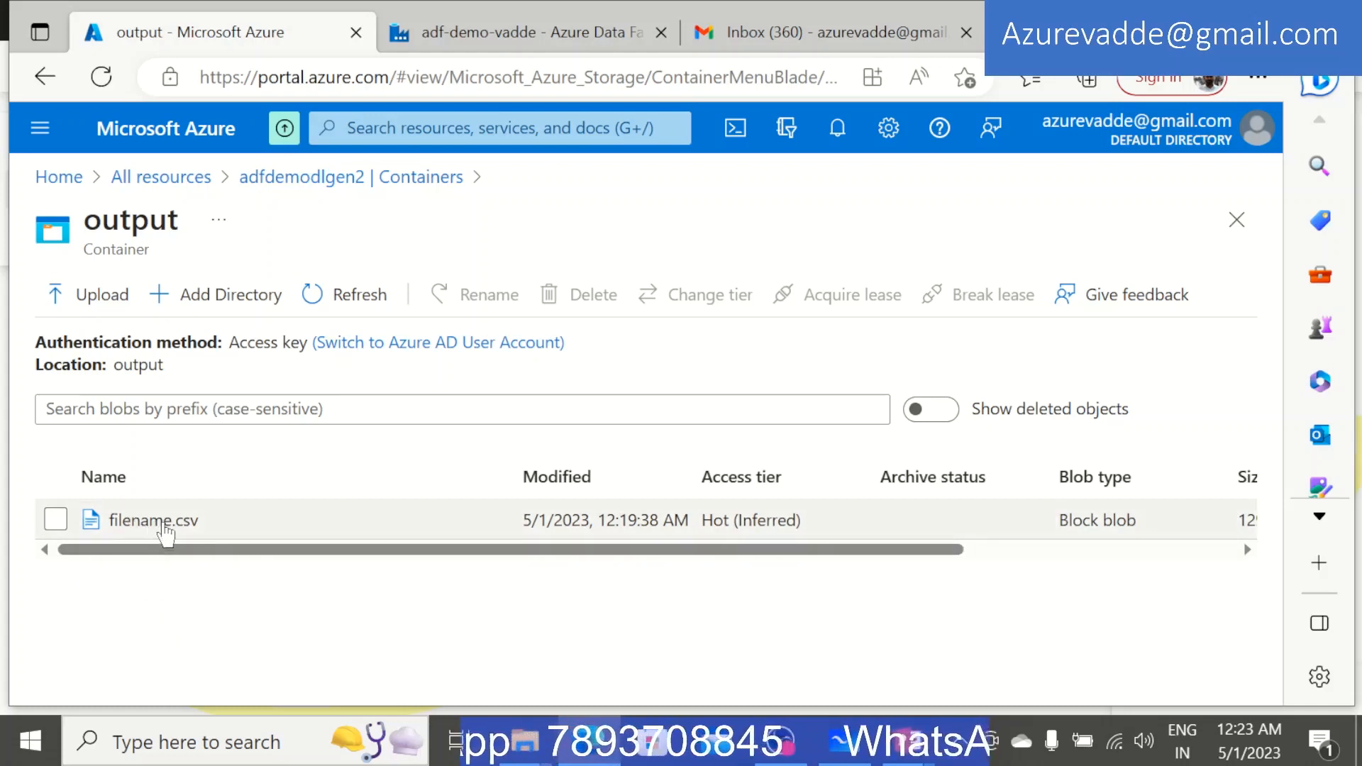
pyautogui.click(155, 526)
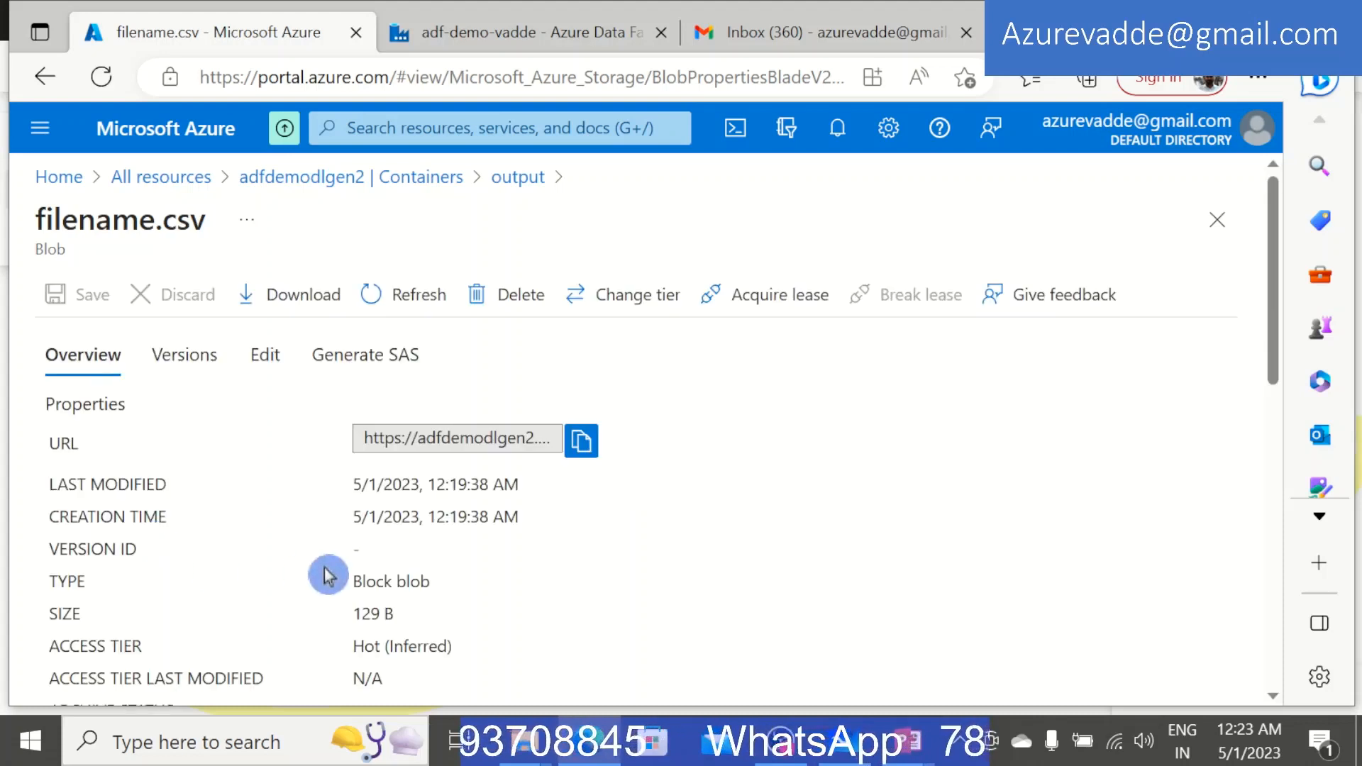
pyautogui.click(267, 358)
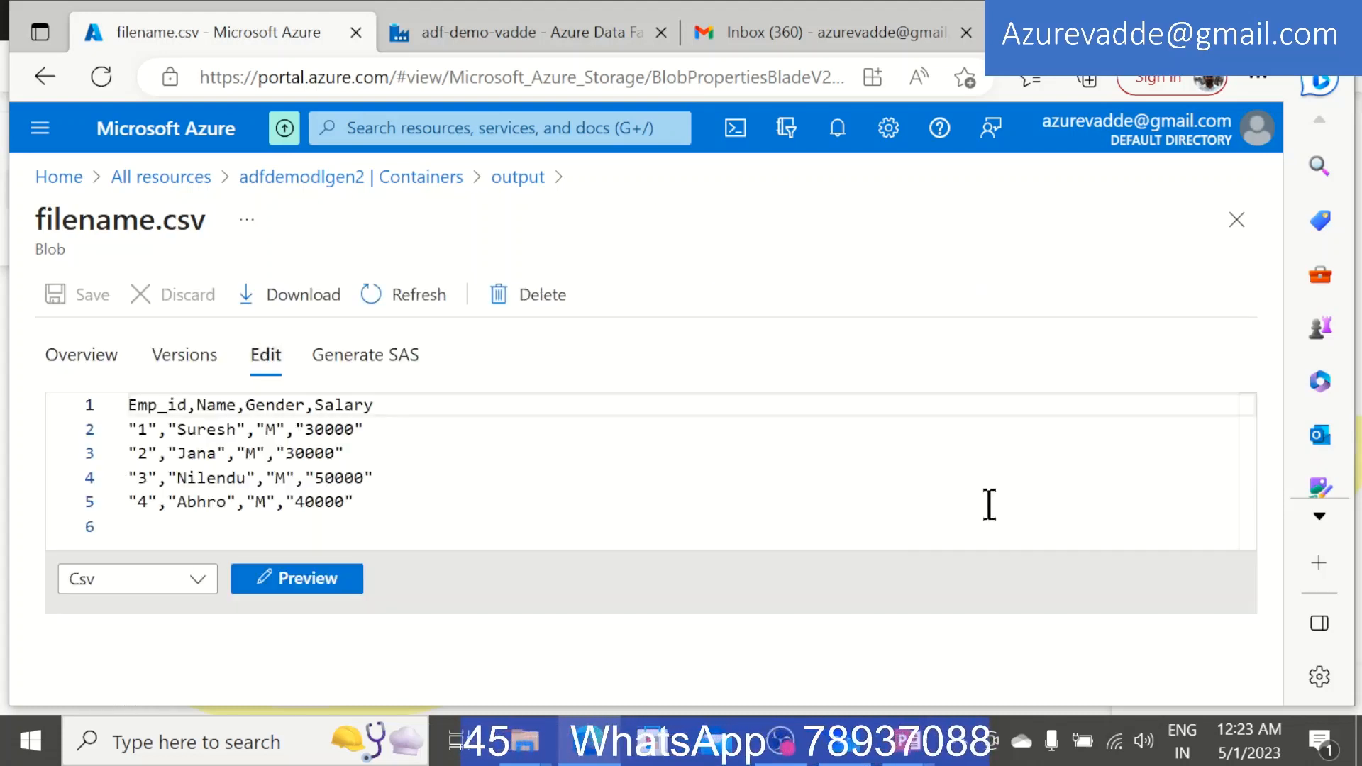
pyautogui.click(315, 578)
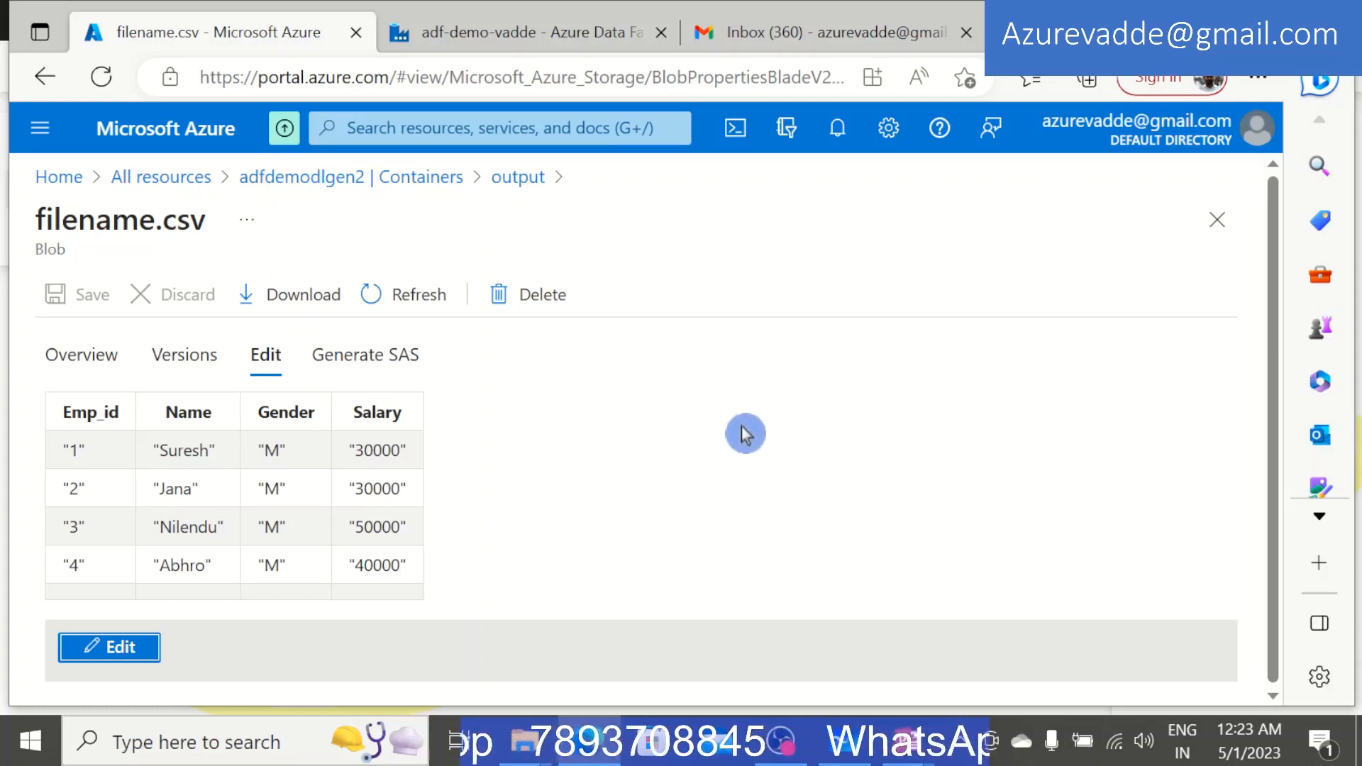
pyautogui.click(851, 756)
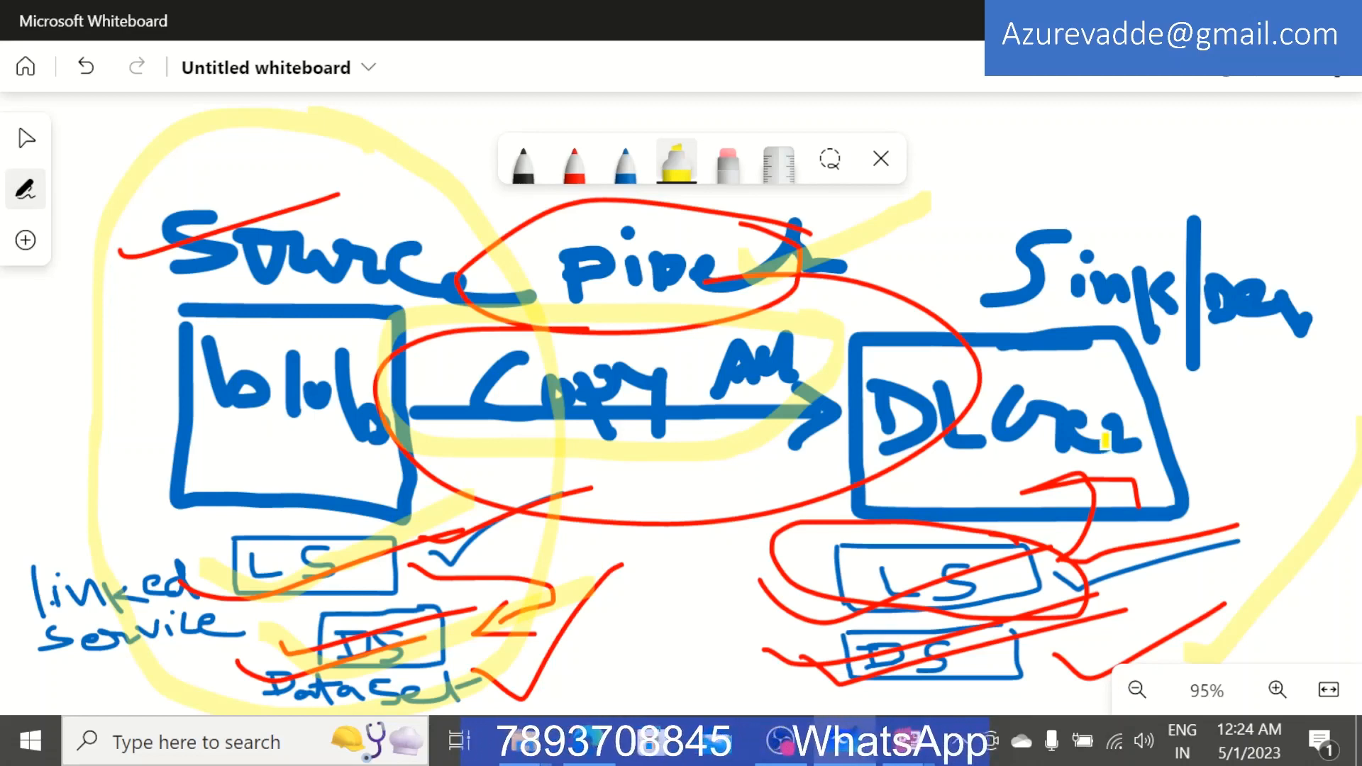
pyautogui.hotkey('alt', 'Tab')
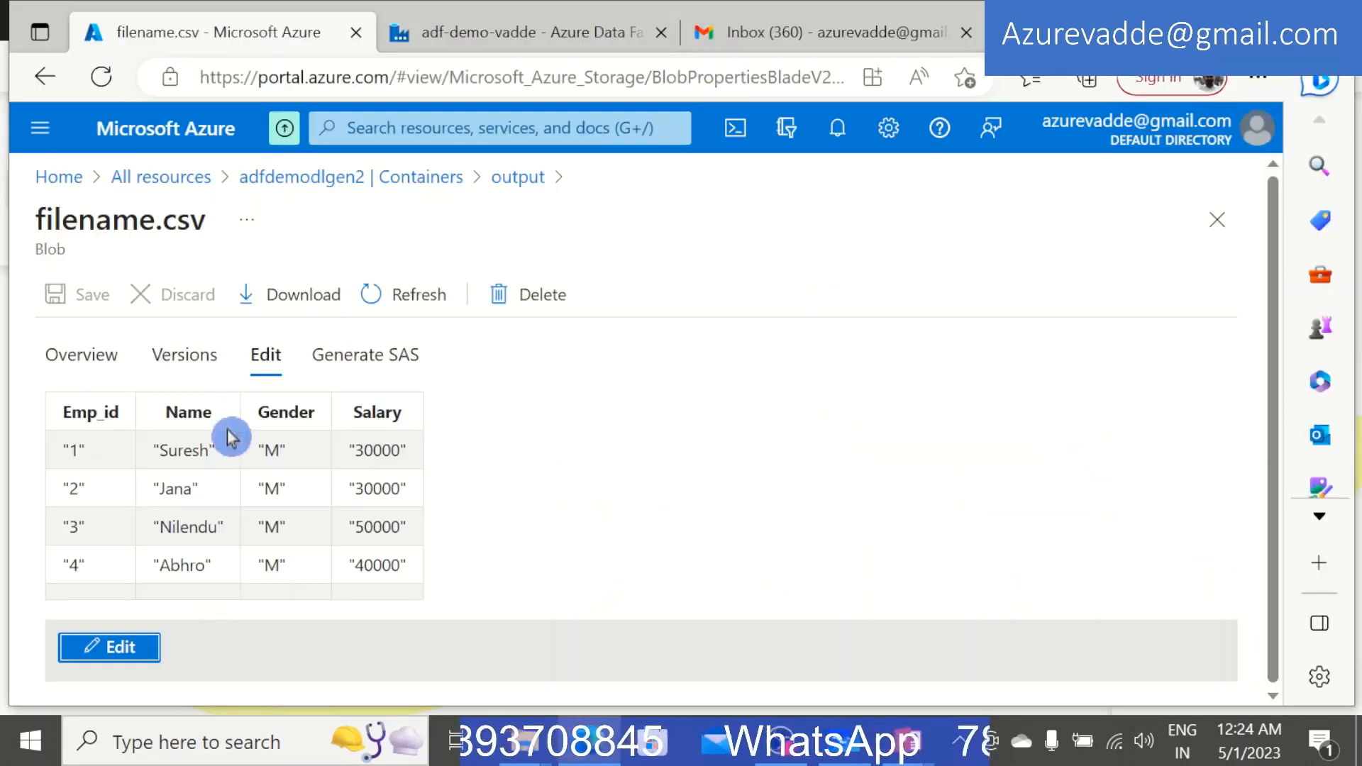